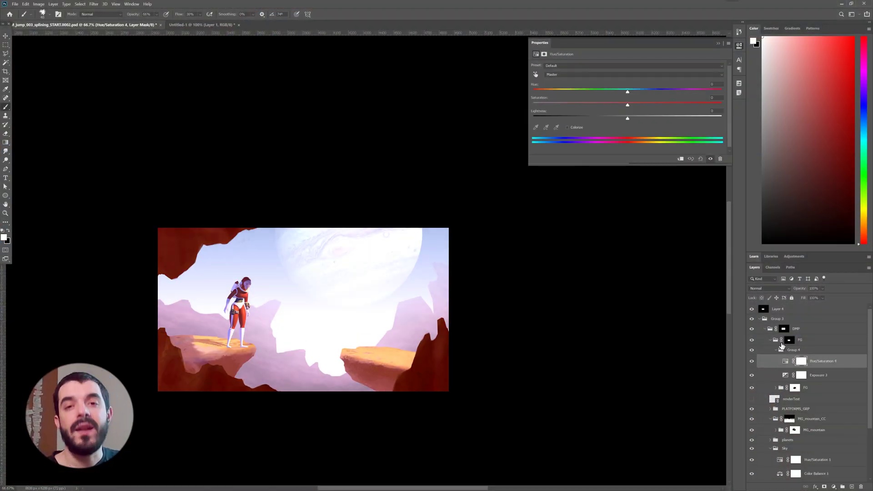
Step: Shift the hue of the Hue/Saturation 4 adjustment slightly and add an inverted layer mask to its parent group
{"action": "mouse_move", "coordinate": [628, 90]}
{"action": "left_mouse_down"}
{"action": "mouse_move", "coordinate": [569, 90]}
{"action": "mouse_move", "coordinate": [635, 91]}
{"action": "left_mouse_up"}
{"action": "left_click", "coordinate": [752, 361]}
{"action": "left_click", "coordinate": [799, 351]}
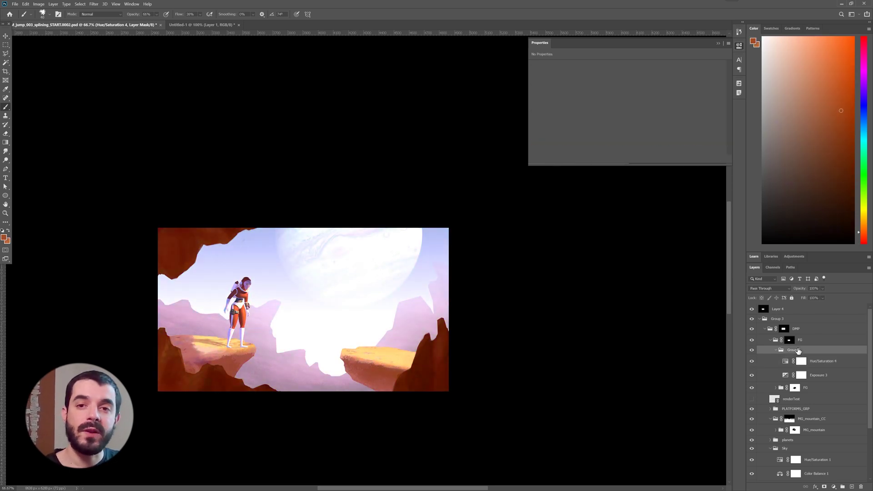
{"action": "left_click", "coordinate": [824, 486]}
{"action": "key", "text": "ctrl+i"}
{"action": "key", "text": "ctrl+plus"}
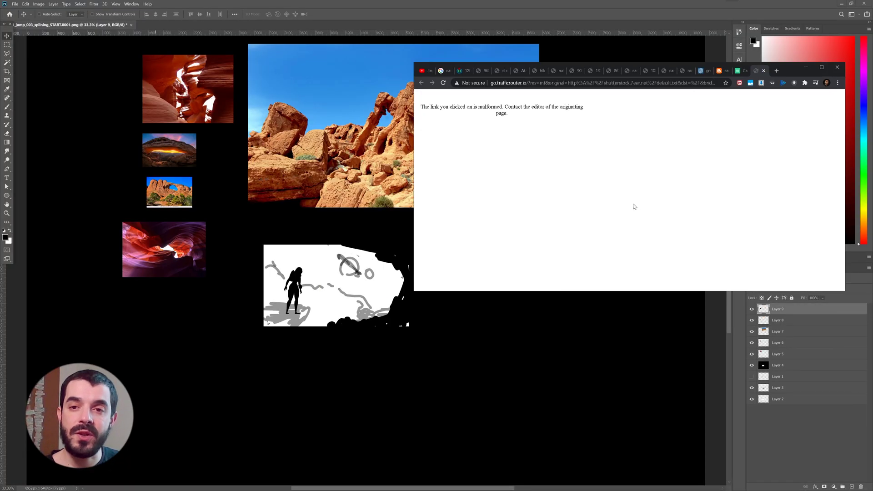
Step: Copy canyon reference photos from the browser into the collage document around the sketch and save it
{"action": "right_click", "coordinate": [658, 158]}
{"action": "left_click", "coordinate": [688, 183]}
{"action": "key", "text": "ctrl+v"}
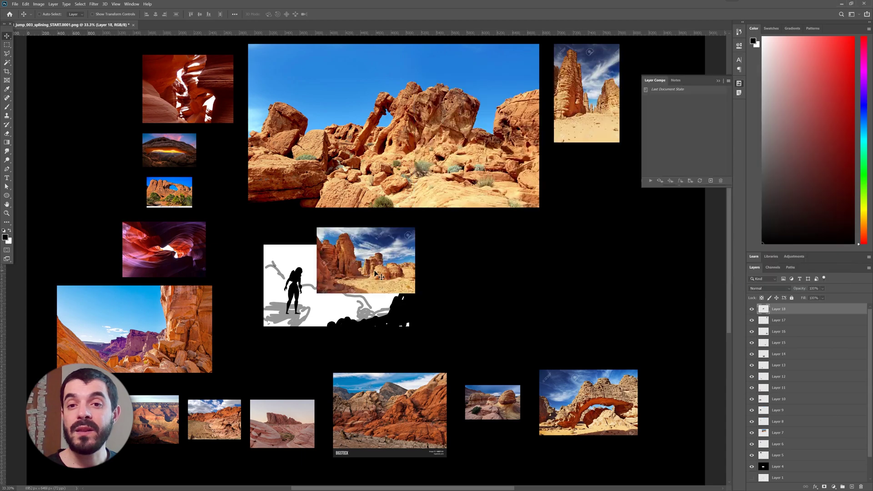
{"action": "key", "text": "ctrl+v"}
{"action": "key", "text": "ctrl+s"}
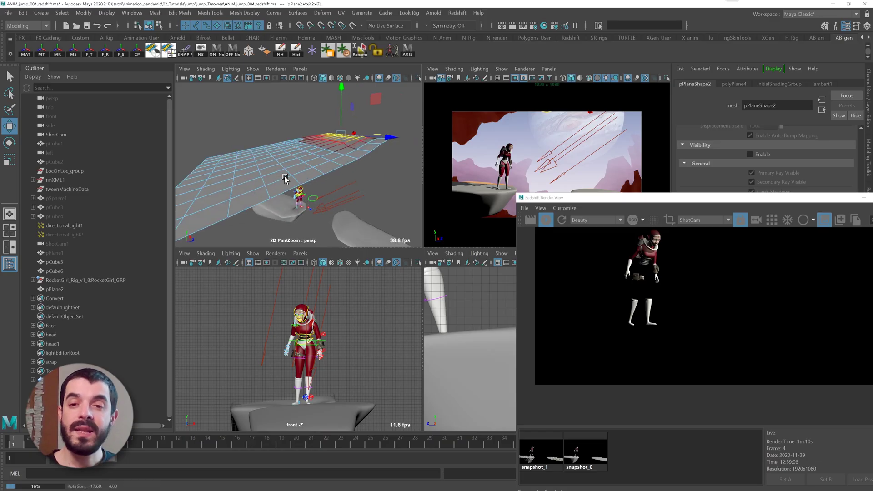
Step: Switch to Maya and reposition the selected part of pPlane2 above the character in the perspective view
{"action": "left_click_drag", "start_coordinate": [373, 150], "coordinate": [408, 160]}
{"action": "left_click_drag", "start_coordinate": [401, 130], "coordinate": [387, 157]}
{"action": "left_click_drag", "start_coordinate": [385, 156], "coordinate": [374, 163]}
{"action": "left_click", "coordinate": [379, 163]}
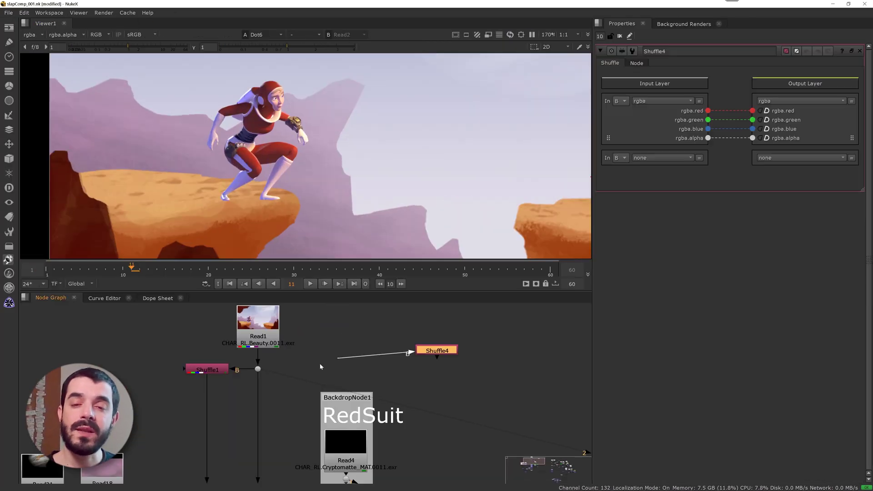
Step: Switch to Nuke, open the input layer choices of Shuffle4, and add a Scene node to the node graph
{"action": "left_click", "coordinate": [654, 101]}
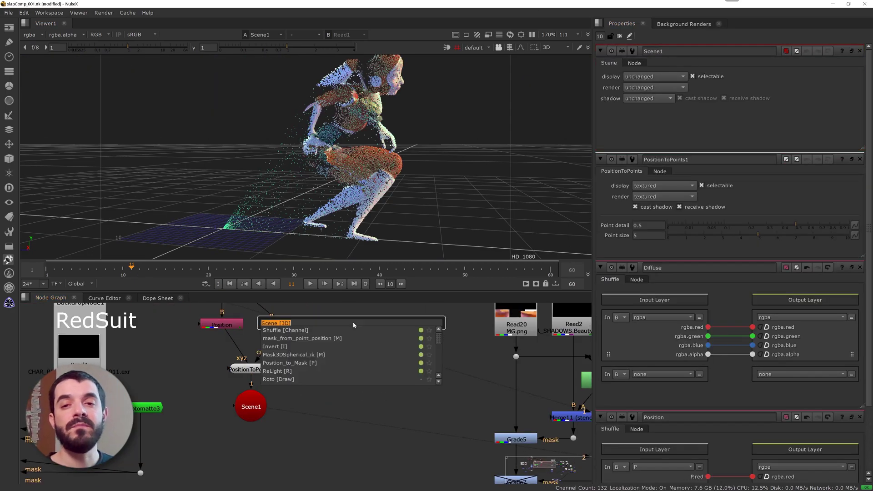
{"action": "key", "text": "Return"}
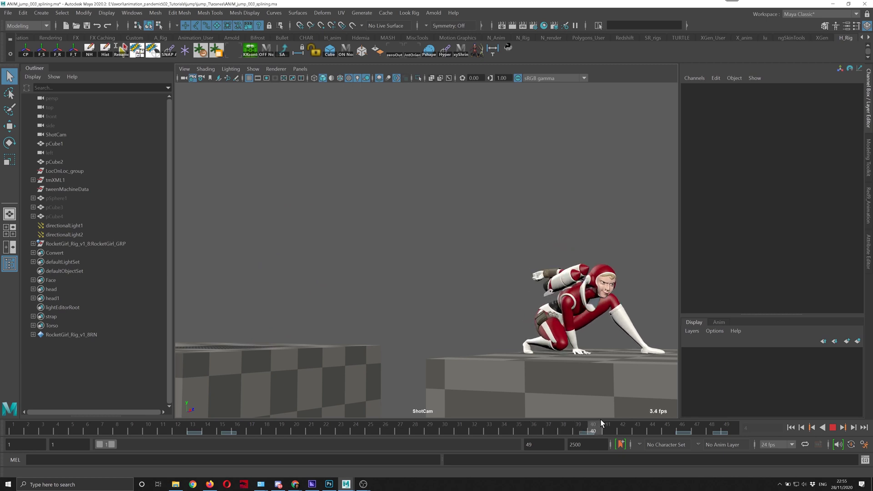
Step: Go to frame 1 in the Maya jump scene and hide pCube1, pCube2 and the grid in the ShotCam view
{"action": "left_click_drag", "start_coordinate": [620, 420], "coordinate": [0, 402]}
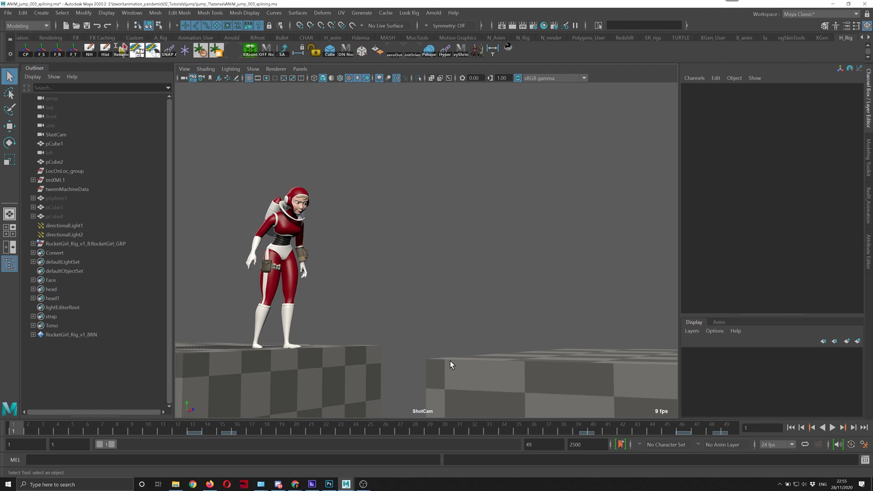
{"action": "left_click", "coordinate": [375, 356]}
{"action": "left_click", "coordinate": [508, 386], "text": "shift"}
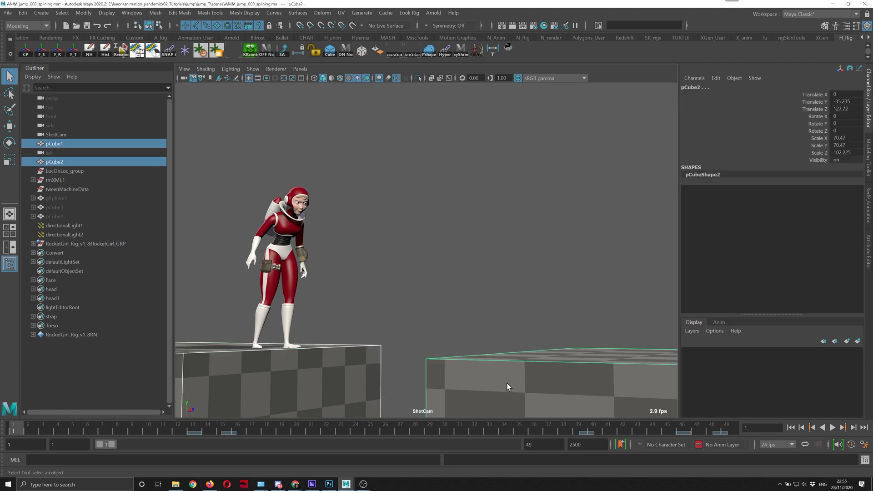
{"action": "key", "text": "ctrl+h"}
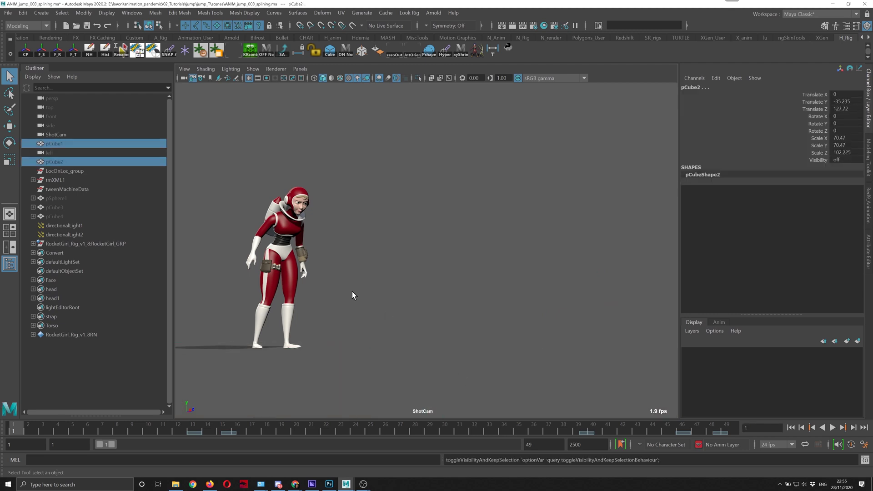
{"action": "left_click", "coordinate": [253, 69]}
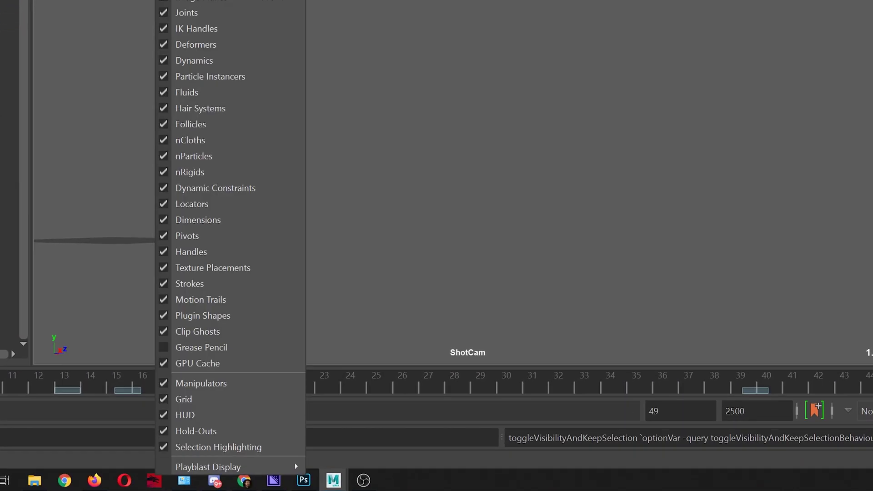
{"action": "left_click", "coordinate": [175, 392]}
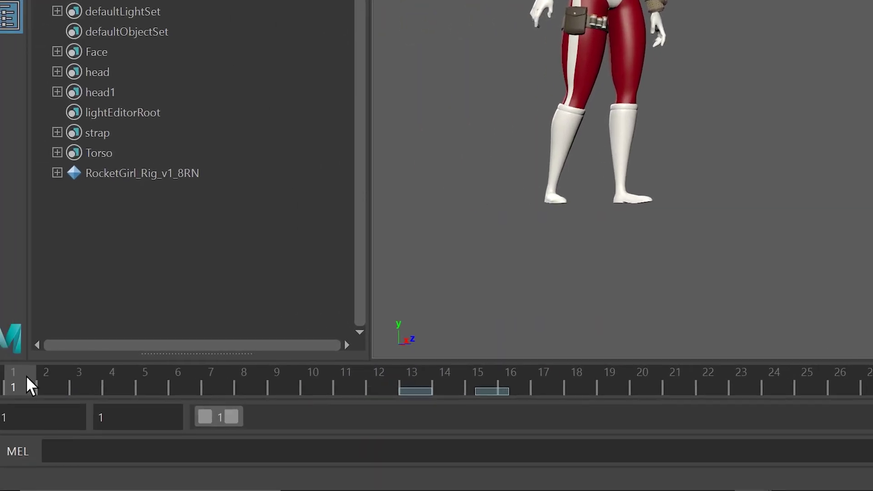
Step: Open the Playblast options for frame 1 only and set the format to image with png encoding
{"action": "left_click", "coordinate": [27, 376], "text": "shift"}
{"action": "right_click", "coordinate": [27, 376]}
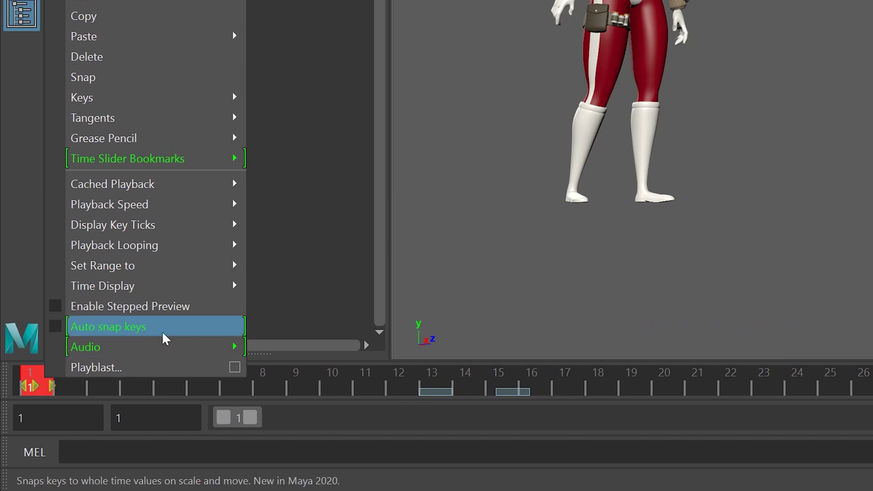
{"action": "left_click", "coordinate": [218, 367]}
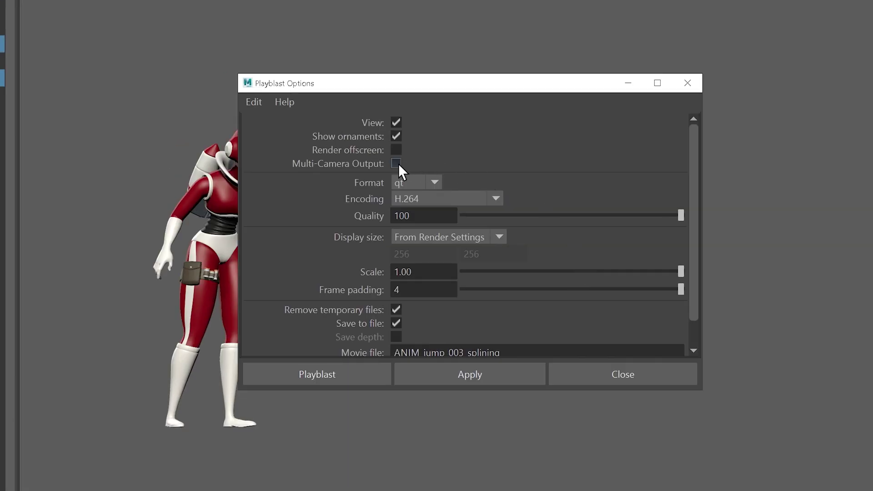
{"action": "left_click", "coordinate": [399, 185]}
{"action": "left_click", "coordinate": [409, 231]}
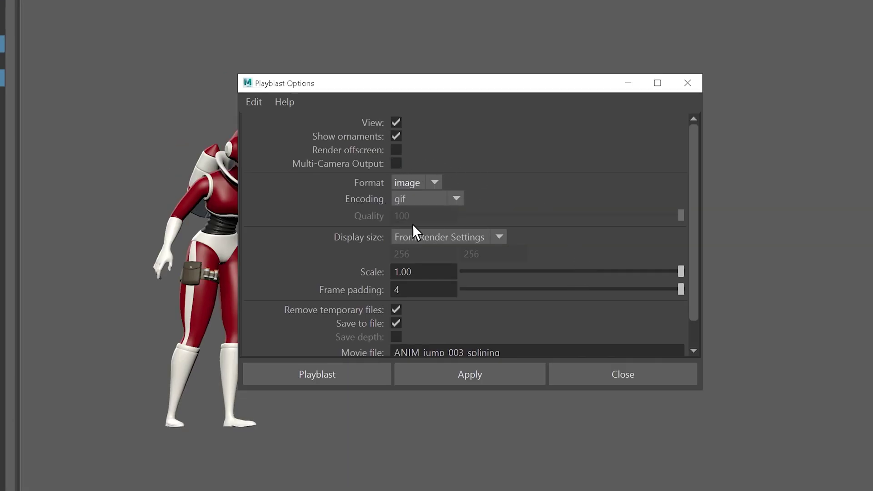
{"action": "left_click", "coordinate": [430, 201]}
{"action": "scroll", "coordinate": [409, 320], "scroll_direction": "down", "scroll_amount": 4}
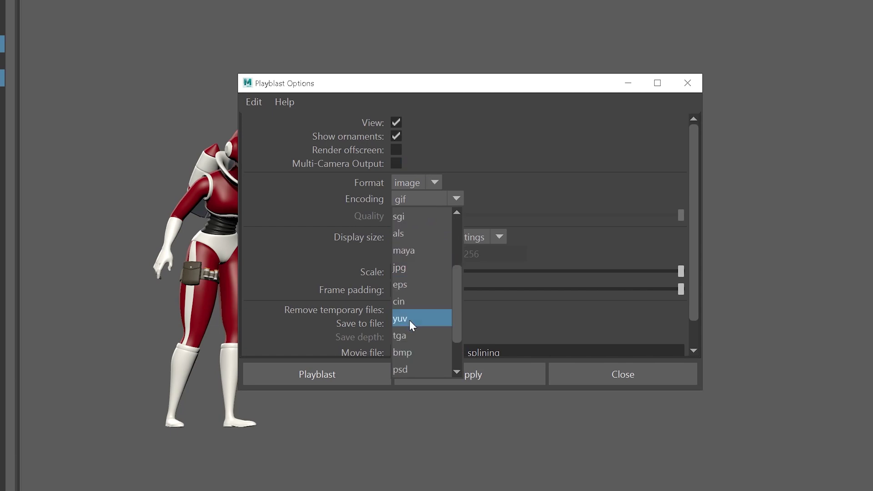
{"action": "left_click", "coordinate": [405, 325]}
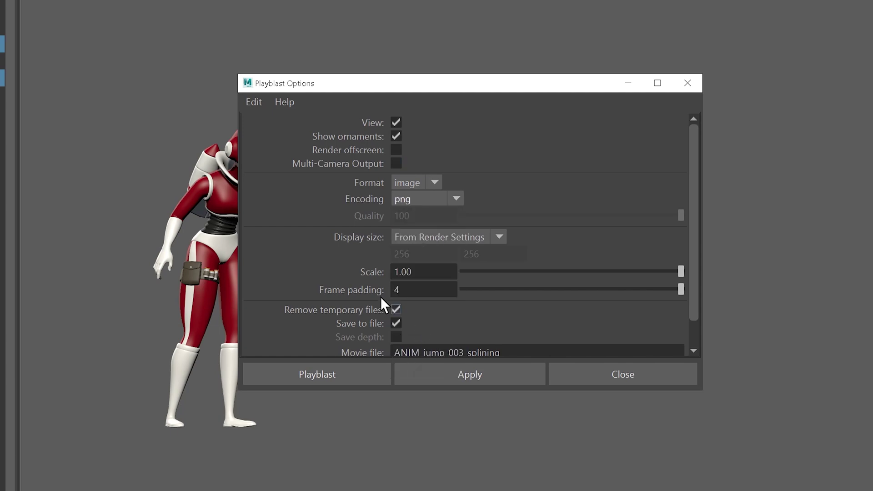
Step: Name the movie file ANIM_jump_003_splining_START and playblast the frame
{"action": "scroll", "coordinate": [318, 263], "scroll_direction": "down", "scroll_amount": 1}
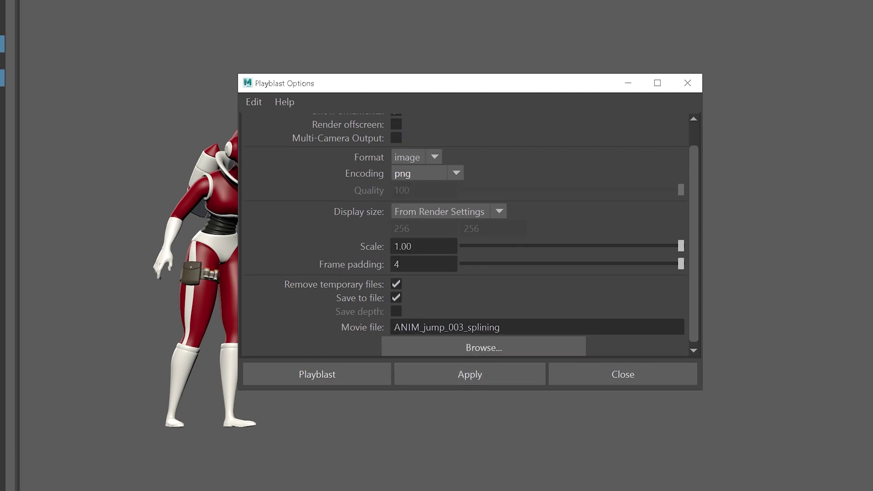
{"action": "type", "text": "_START"}
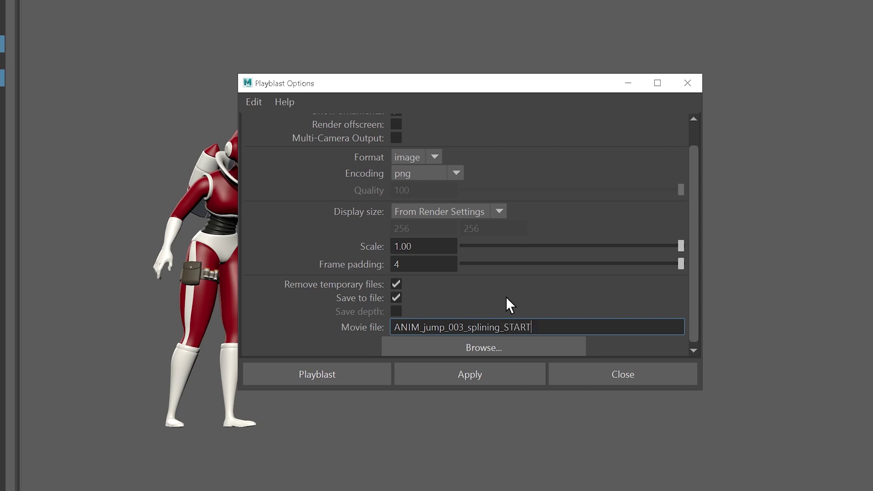
{"action": "left_click", "coordinate": [452, 374]}
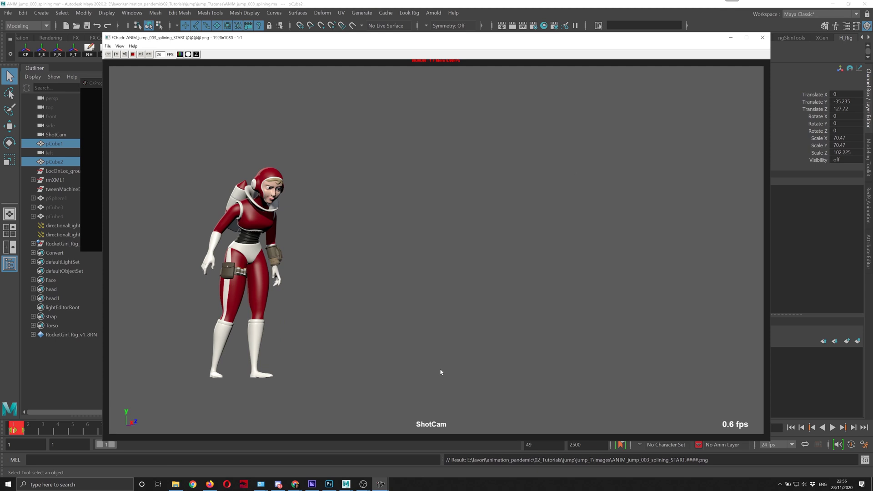
Step: Check the alpha channel of the frame 1 playblast in FCheck and close the preview
{"action": "left_click", "coordinate": [196, 55]}
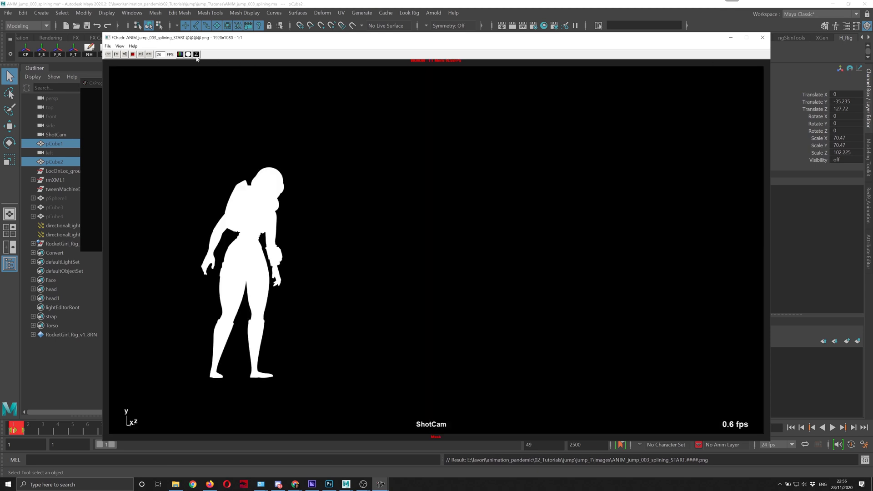
{"action": "left_click", "coordinate": [188, 55]}
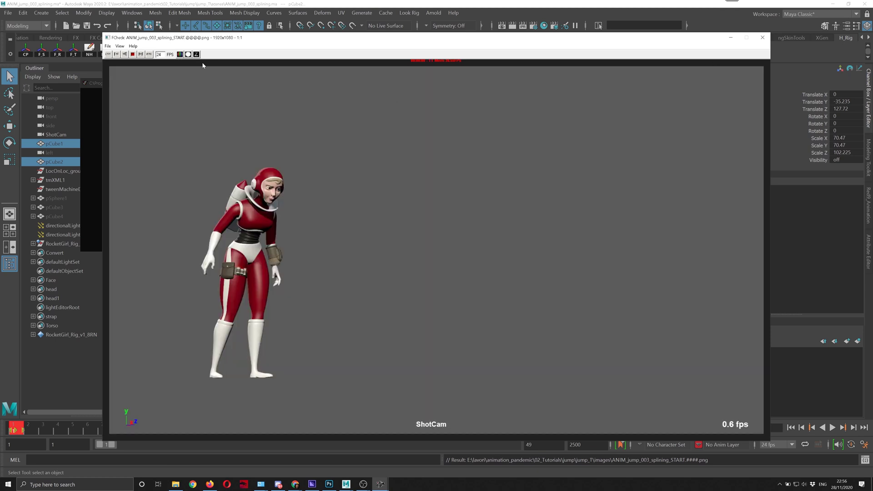
{"action": "left_click", "coordinate": [763, 38]}
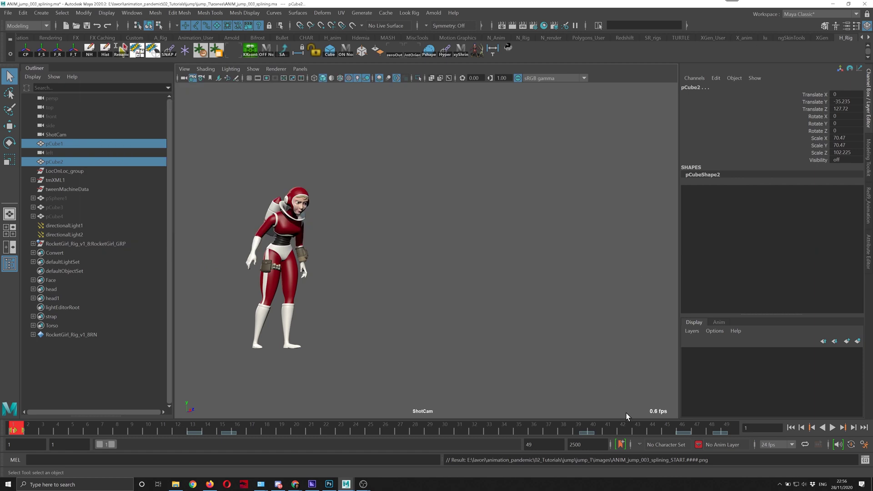
Step: Go to frame 46 and playblast only that frame of the landing pose
{"action": "mouse_move", "coordinate": [671, 432]}
{"action": "left_mouse_down"}
{"action": "mouse_move", "coordinate": [700, 430]}
{"action": "mouse_move", "coordinate": [683, 430]}
{"action": "left_mouse_up"}
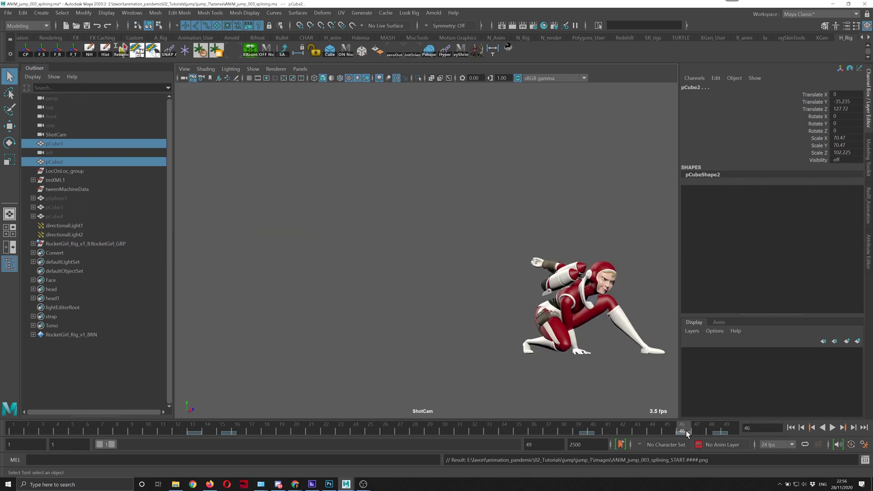
{"action": "right_click", "coordinate": [683, 427]}
{"action": "left_click", "coordinate": [702, 422]}
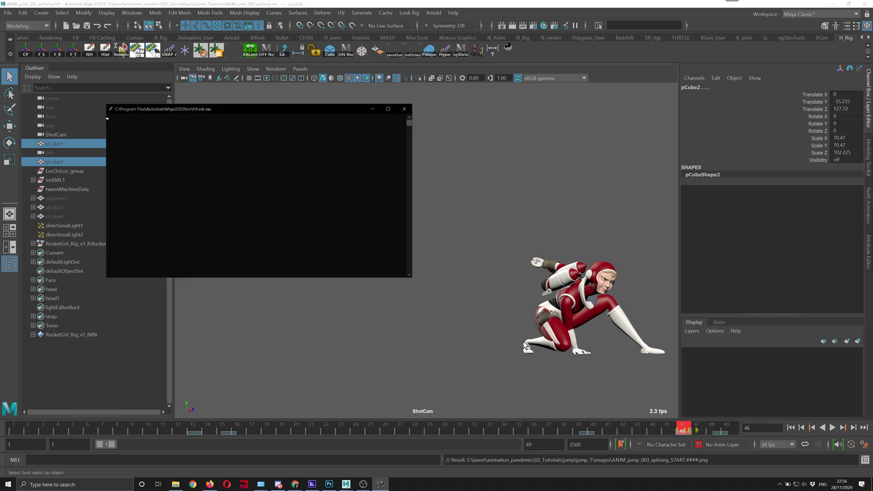
Step: Inspect the alpha channel of the frame 46 playblast, close the preview and return to the start of the timeline
{"action": "key", "text": "a"}
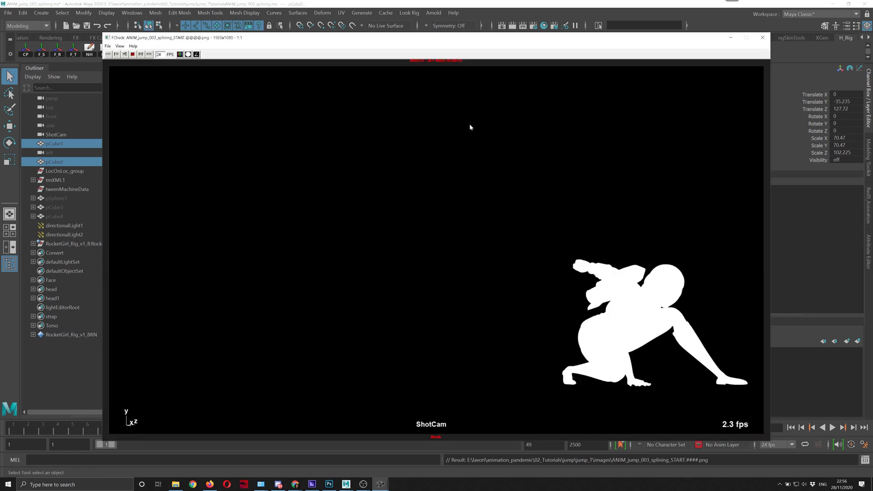
{"action": "key", "text": "c"}
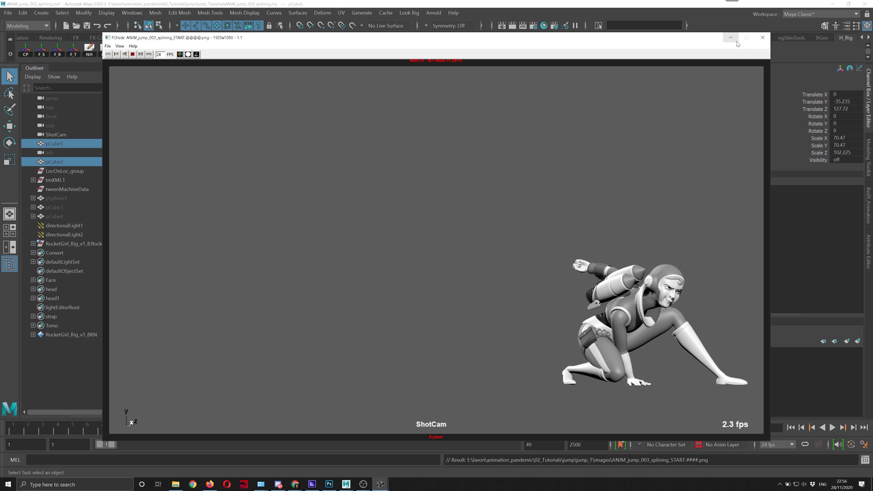
{"action": "left_click", "coordinate": [761, 39]}
{"action": "left_click_drag", "start_coordinate": [40, 430], "coordinate": [4, 429]}
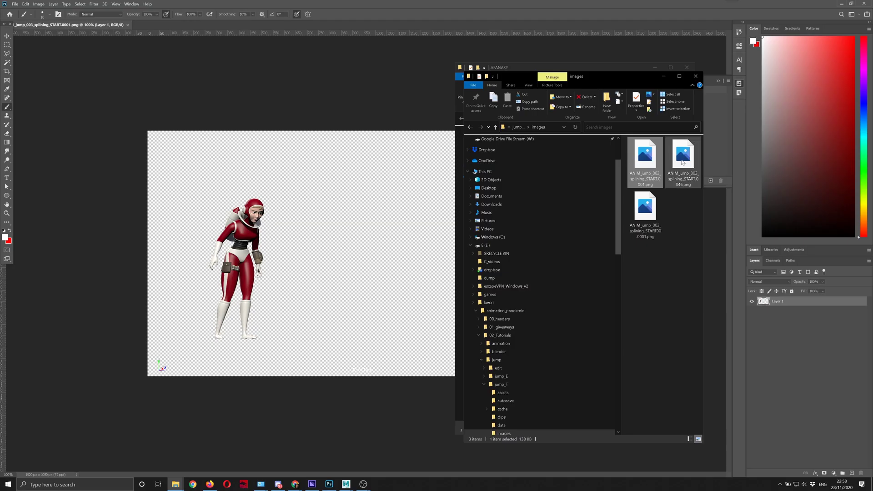
Step: Open ANIM_jump_003_splining_START.0046.png as a separate Photoshop document and compare it with the frame 1 document
{"action": "left_click", "coordinate": [684, 157]}
{"action": "left_click_drag", "start_coordinate": [683, 157], "coordinate": [156, 18]}
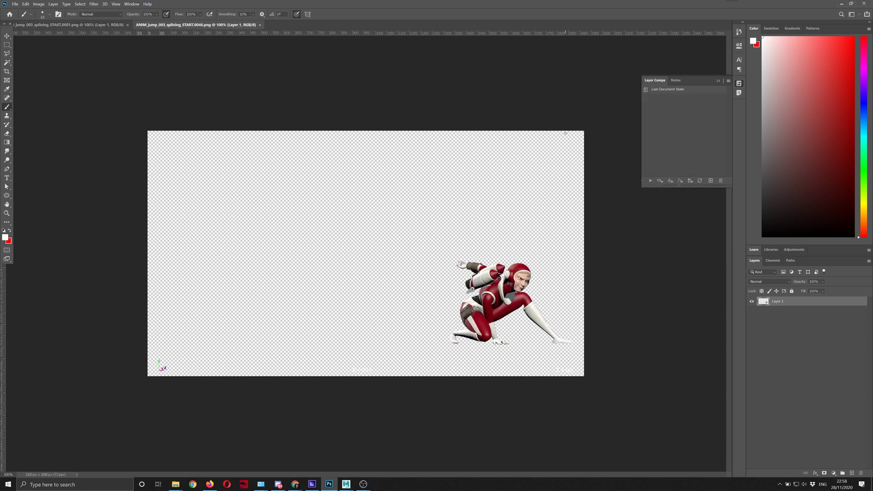
{"action": "left_click", "coordinate": [54, 25]}
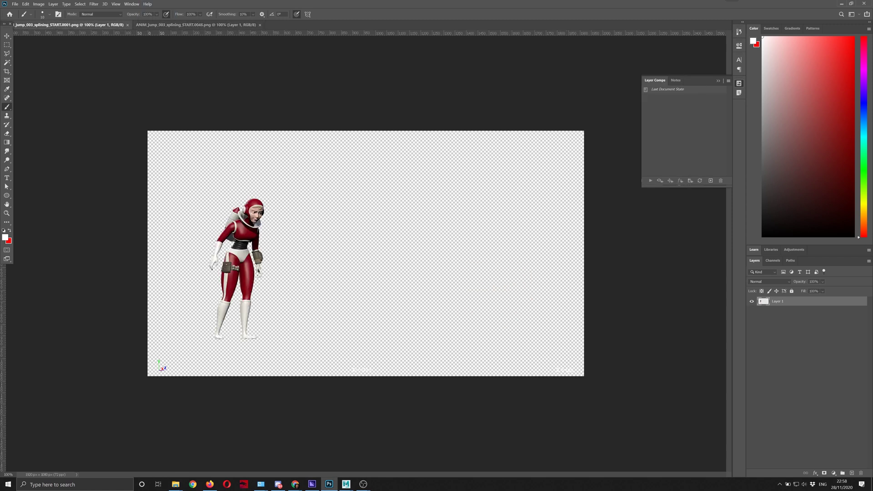
{"action": "left_click", "coordinate": [160, 26]}
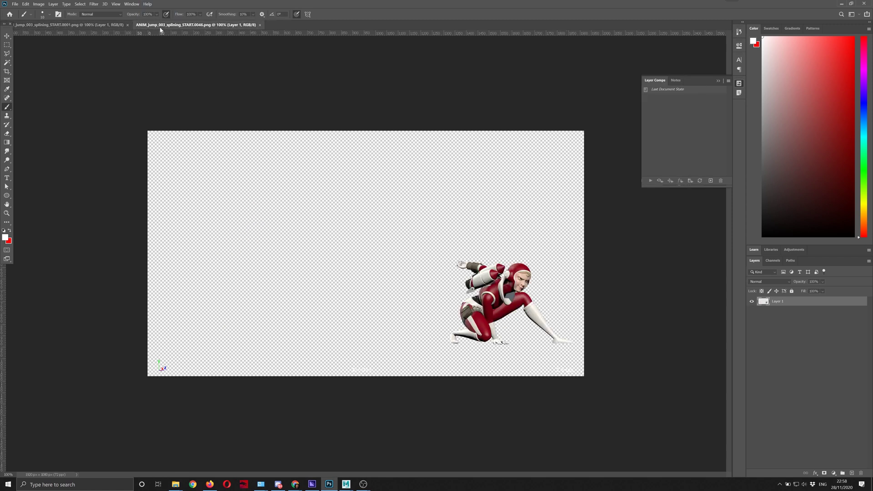
{"action": "left_click", "coordinate": [85, 26]}
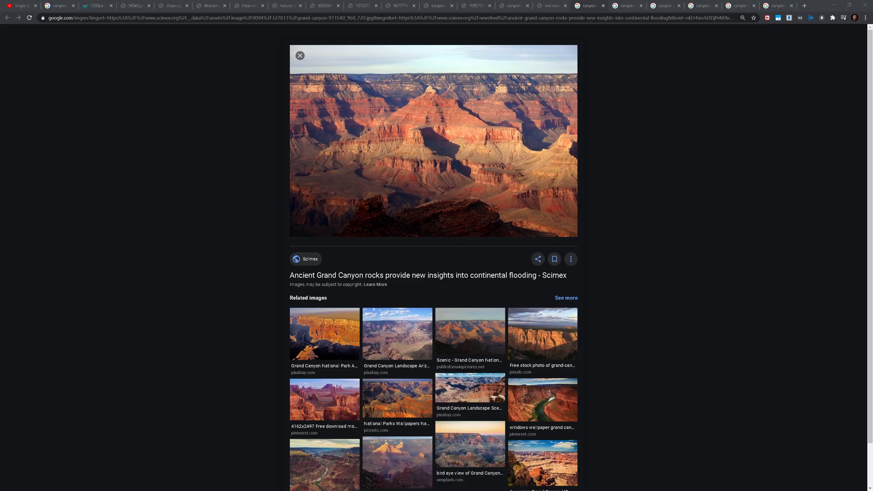
Step: Open the full-size "Wallpaper Desert, Canyon, Rocks, Stones" image in a new browser tab and close its search result
{"action": "right_click", "coordinate": [491, 119]}
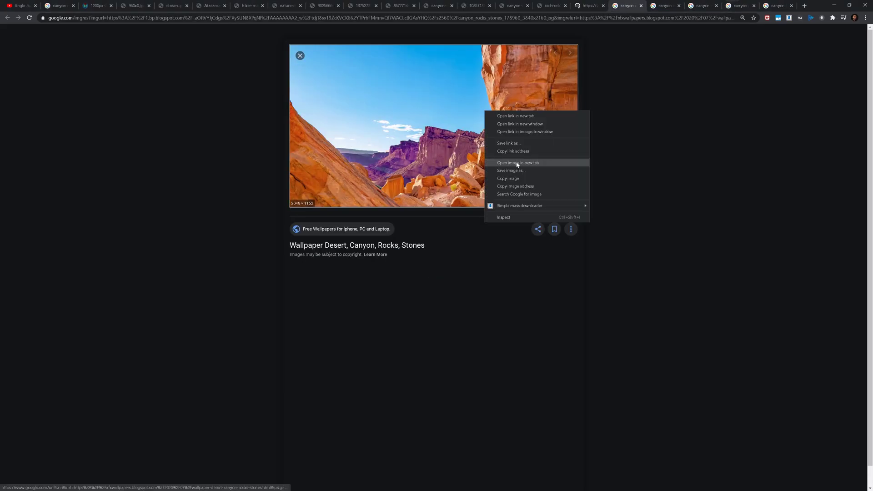
{"action": "left_click", "coordinate": [516, 165]}
{"action": "left_click", "coordinate": [658, 140]}
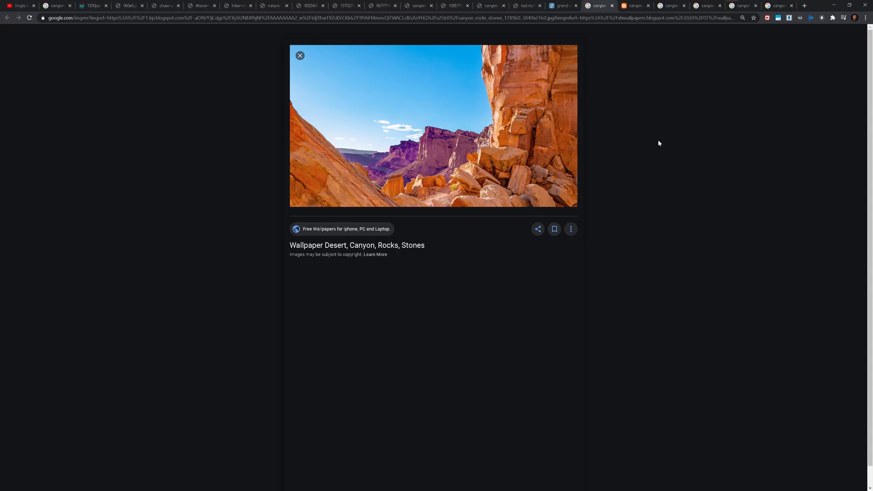
{"action": "key", "text": "ctrl+w"}
Step: Open the purple and red Canyon Rocks photo in a new tab and visit its source page on isorepublic.com
{"action": "left_click", "coordinate": [663, 6]}
{"action": "right_click", "coordinate": [441, 109]}
{"action": "left_click", "coordinate": [475, 162]}
{"action": "left_click", "coordinate": [330, 216]}
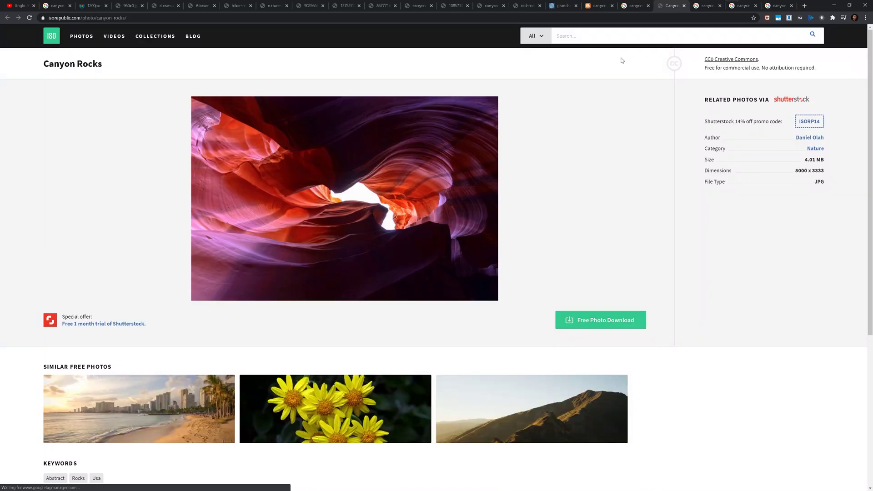
Step: Close the search result for the purple Canyon Rocks photo and open the source page of the PxHere red slot canyon image
{"action": "scroll", "coordinate": [715, 93], "scroll_direction": "down", "scroll_amount": 1}
{"action": "right_click", "coordinate": [318, 158]}
{"action": "left_click", "coordinate": [601, 6]}
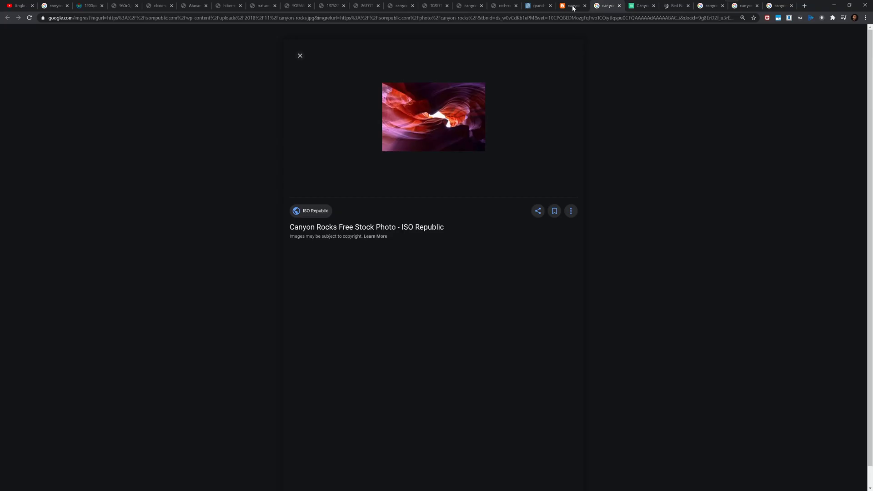
{"action": "key", "text": "ctrl+w"}
{"action": "left_click", "coordinate": [706, 6]}
{"action": "scroll", "coordinate": [483, 148], "scroll_direction": "down", "scroll_amount": 5}
{"action": "scroll", "coordinate": [483, 148], "scroll_direction": "up", "scroll_amount": 5}
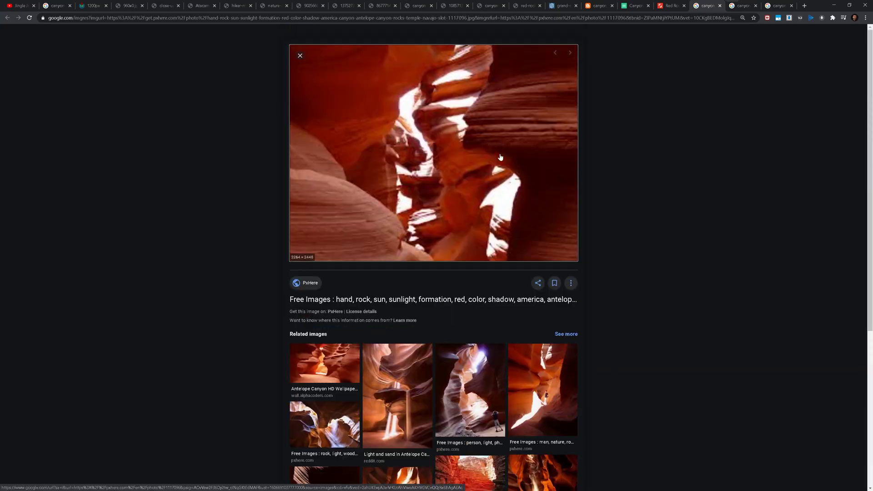
{"action": "left_click", "coordinate": [483, 148]}
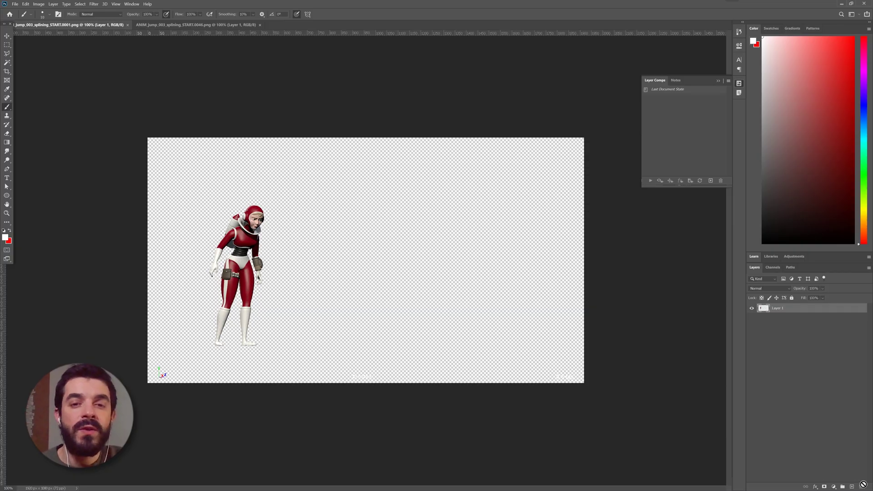
Step: Add a new layer beneath the character layer in the frame 1 document and fill it with white
{"action": "left_click", "coordinate": [851, 487]}
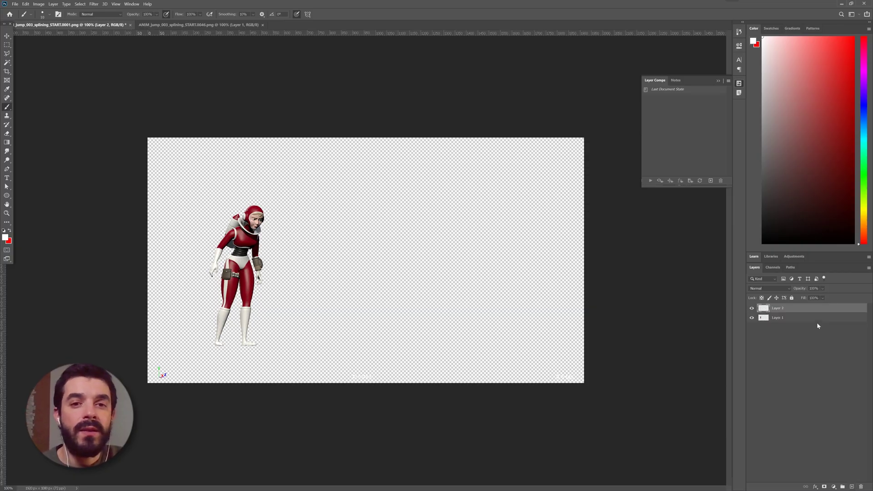
{"action": "left_click_drag", "start_coordinate": [783, 310], "coordinate": [783, 334]}
{"action": "key", "text": "ctrl+minus"}
{"action": "key", "text": "ctrl+minus"}
{"action": "key", "text": "ctrl+minus"}
{"action": "key", "text": "ctrl+minus"}
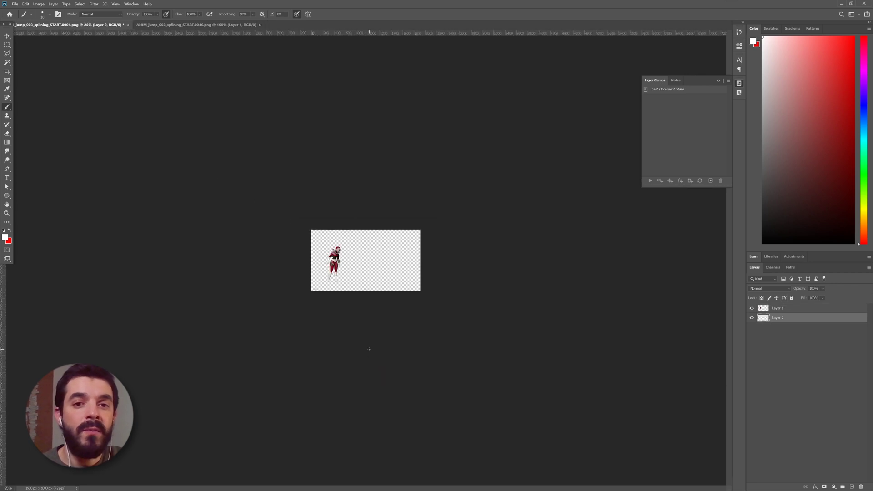
{"action": "key", "text": "alt+BackSpace"}
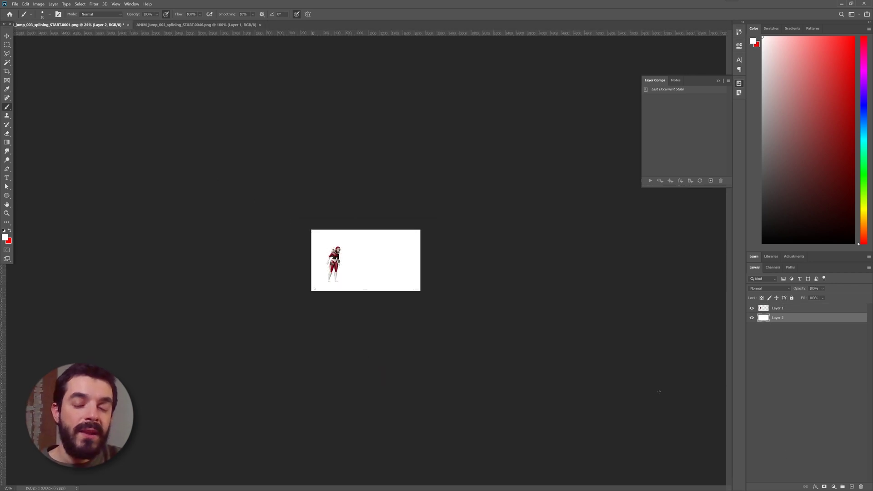
Step: Reset the colors to black and white, add an empty layer above the white one and hide the character layer
{"action": "key", "text": "d"}
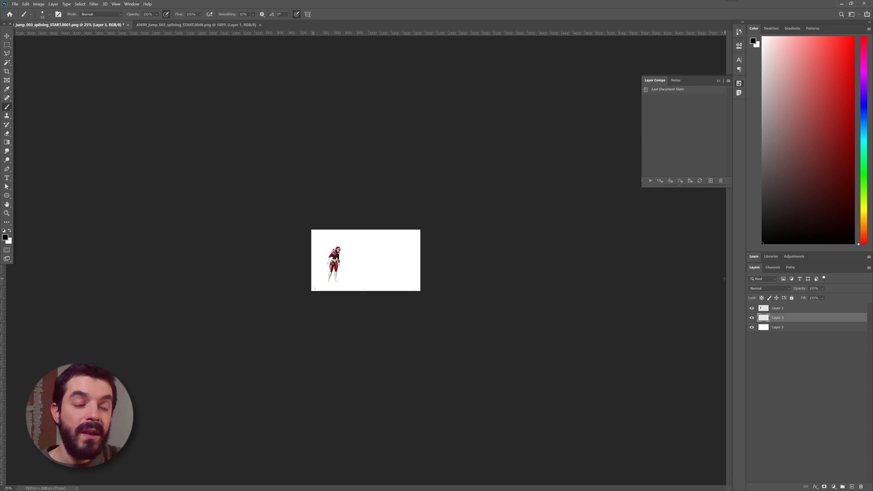
{"action": "key", "text": "ctrl+minus"}
{"action": "key", "text": "ctrl+minus"}
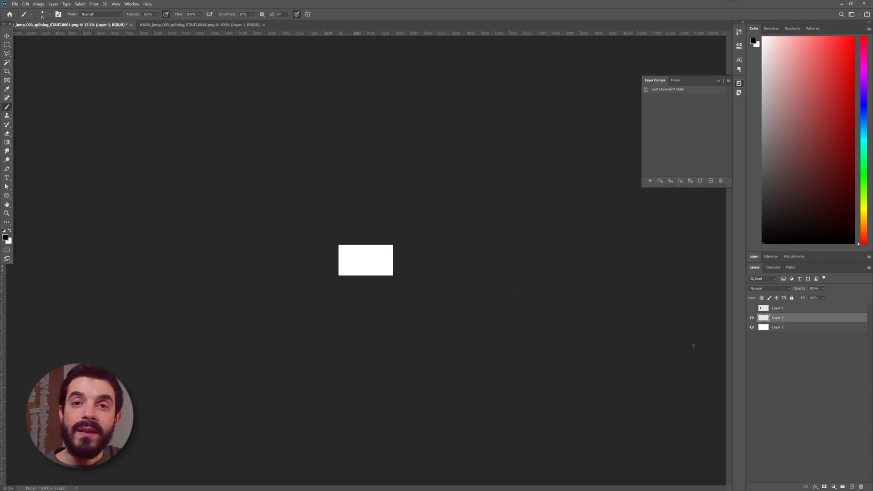
{"action": "key", "text": "ctrl+minus"}
{"action": "left_click", "coordinate": [751, 308]}
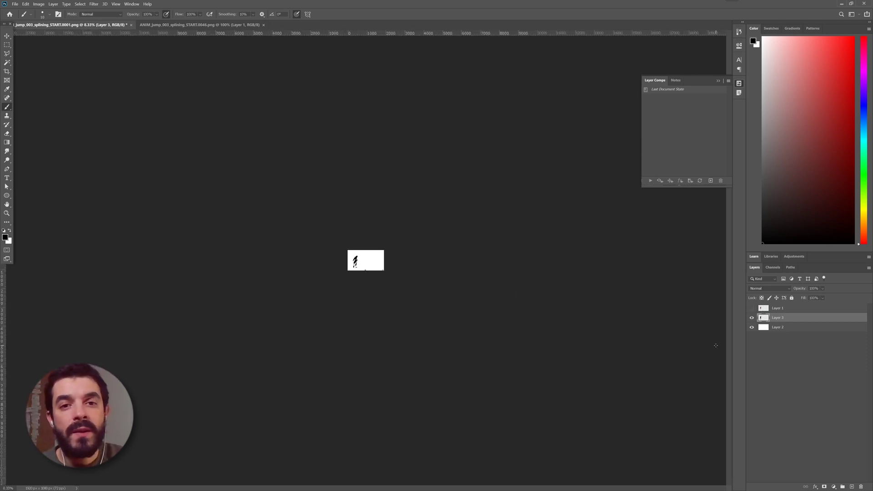
Step: Rough in the ground ledges, mountain outline and rock overhang around the character silhouette with a resized, lower-opacity black brush
{"action": "right_click", "coordinate": [369, 264]}
{"action": "left_click_drag", "start_coordinate": [395, 283], "coordinate": [409, 283]}
{"action": "left_click", "coordinate": [157, 14]}
{"action": "left_click", "coordinate": [151, 23]}
{"action": "left_click", "coordinate": [355, 266]}
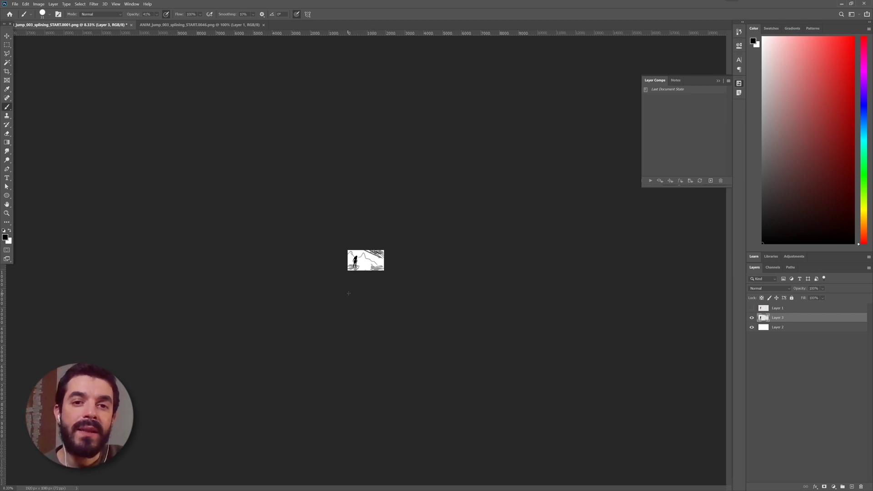
Step: Sketch a ringed planet and a small moon in the sky, undoing unwanted strokes
{"action": "key", "text": "ctrl+plus"}
{"action": "key", "text": "ctrl+plus"}
{"action": "key", "text": "ctrl+z"}
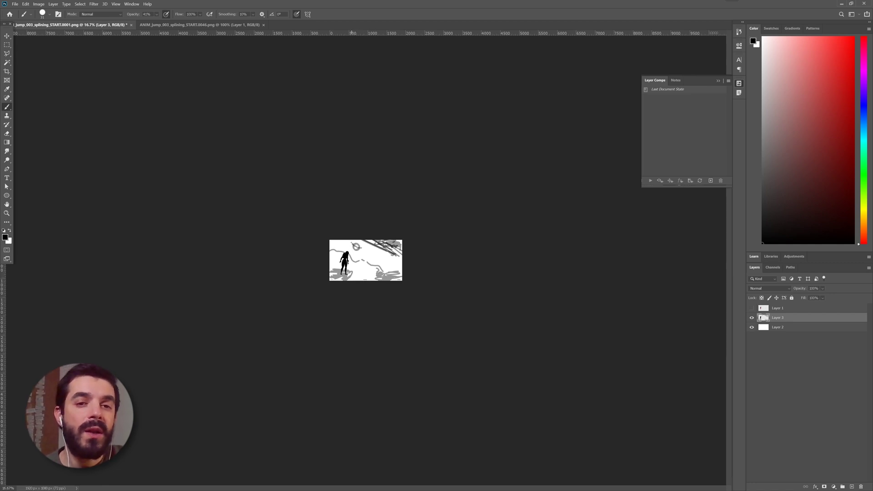
{"action": "key", "text": "ctrl+z"}
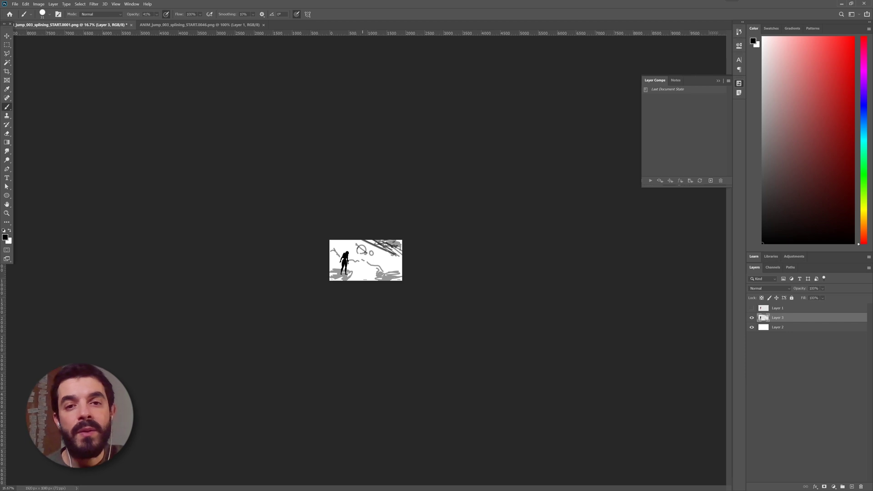
{"action": "key", "text": "x"}
{"action": "key", "text": "x"}
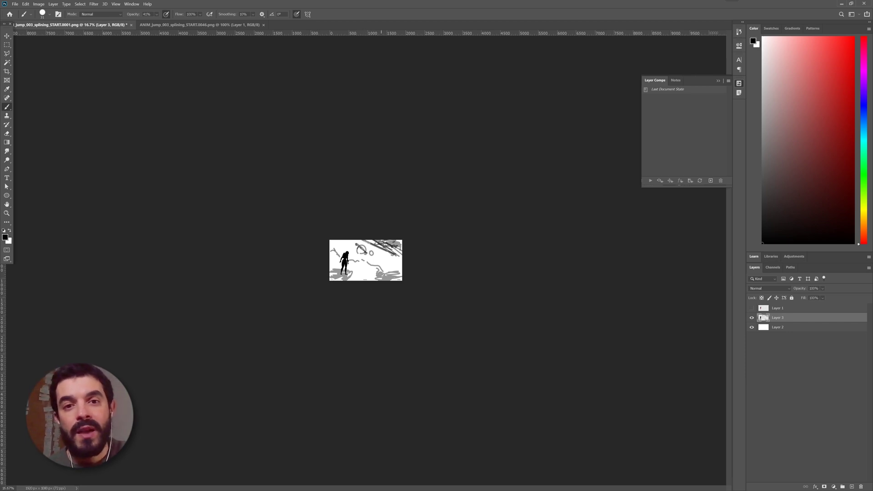
Step: Paint over part of the overhang lines in white at 100% brush opacity
{"action": "key", "text": "x"}
{"action": "left_click", "coordinate": [156, 15]}
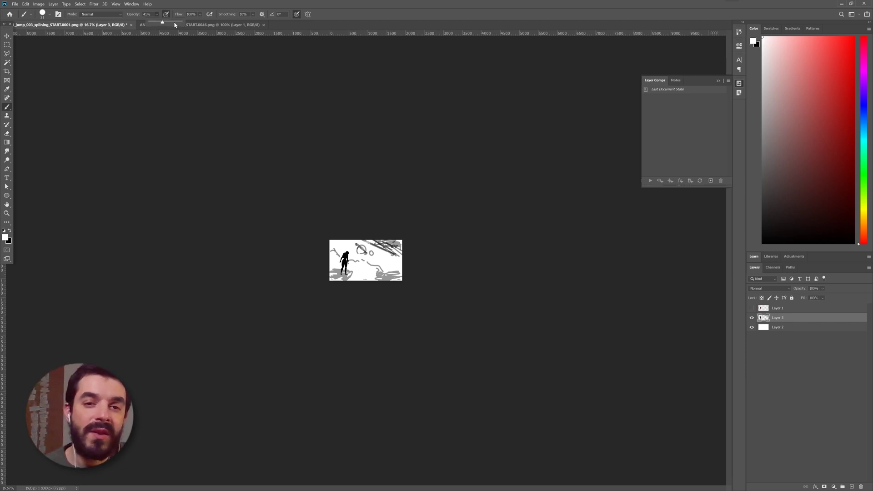
{"action": "left_click", "coordinate": [318, 255]}
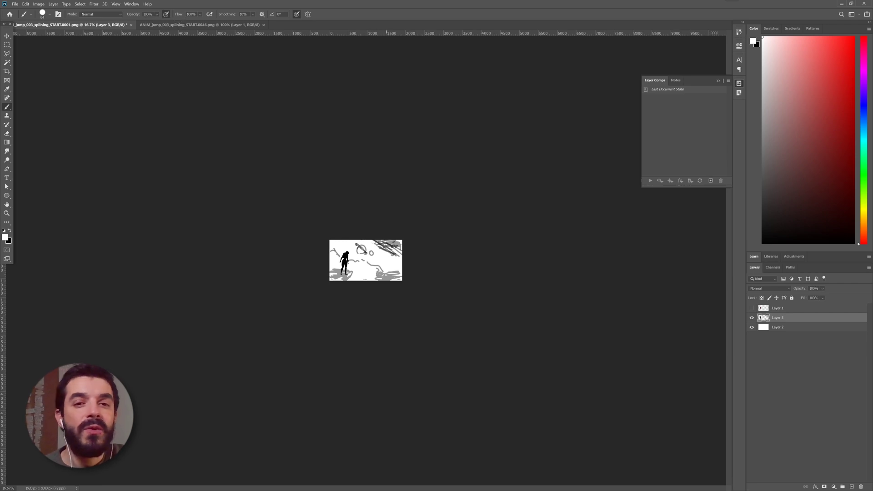
{"action": "left_click_drag", "start_coordinate": [397, 258], "coordinate": [396, 254]}
Step: Lasso the planet sketch and move it farther right, deselect, and paint a black rock mass along the sketch's right edge
{"action": "left_click", "coordinate": [7, 54]}
{"action": "left_click", "coordinate": [354, 256]}
{"action": "left_click", "coordinate": [353, 241]}
{"action": "left_click", "coordinate": [379, 247]}
{"action": "double_click", "coordinate": [376, 260]}
{"action": "mouse_move", "coordinate": [367, 255]}
{"action": "left_mouse_down"}
{"action": "mouse_move", "coordinate": [396, 276]}
{"action": "mouse_move", "coordinate": [385, 279]}
{"action": "mouse_move", "coordinate": [400, 247]}
{"action": "mouse_move", "coordinate": [374, 240]}
{"action": "mouse_move", "coordinate": [398, 266]}
{"action": "mouse_move", "coordinate": [370, 279]}
{"action": "left_mouse_up"}
{"action": "key", "text": "ctrl+d"}
{"action": "key", "text": "b"}
{"action": "key", "text": "x"}
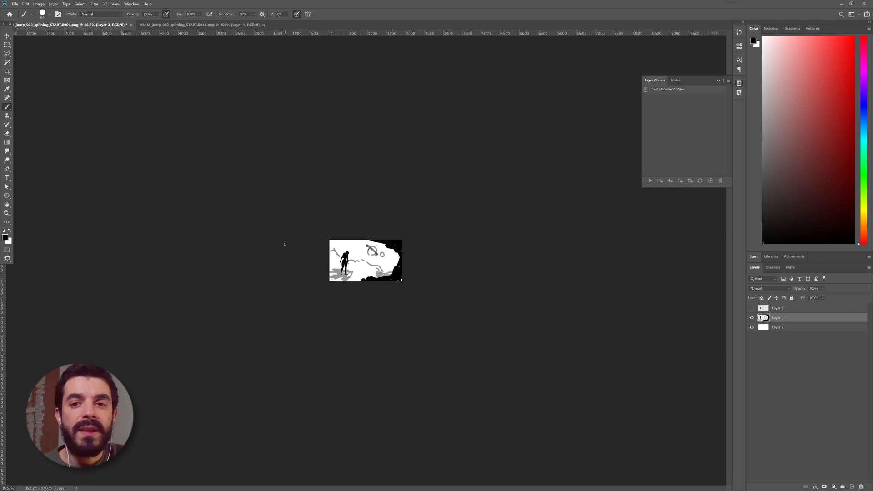
Step: Cover the sketch with a black-filled top layer and extend the canvas well beyond the picture with the Crop tool
{"action": "key", "text": "ctrl+plus"}
{"action": "key", "text": "ctrl+plus"}
{"action": "left_click", "coordinate": [25, 4]}
{"action": "key", "text": "alt+shift+ctrl+k"}
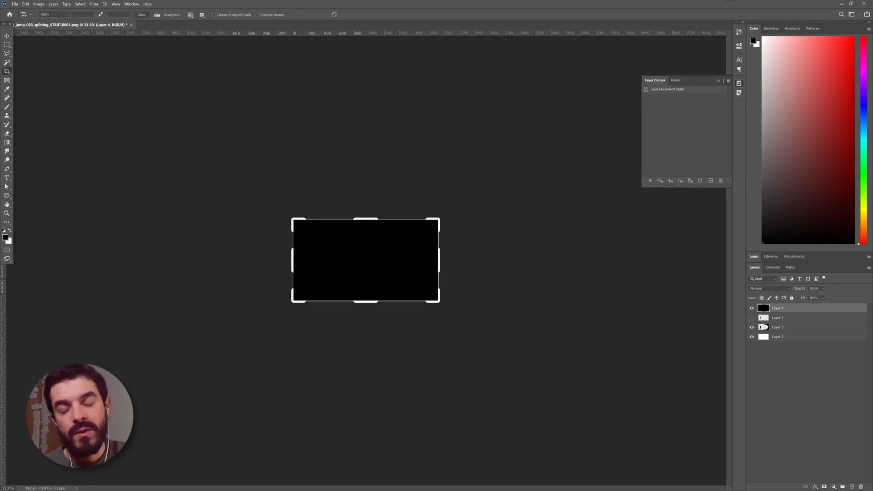
{"action": "left_click_drag", "start_coordinate": [441, 222], "coordinate": [588, 103]}
{"action": "key", "text": "Return"}
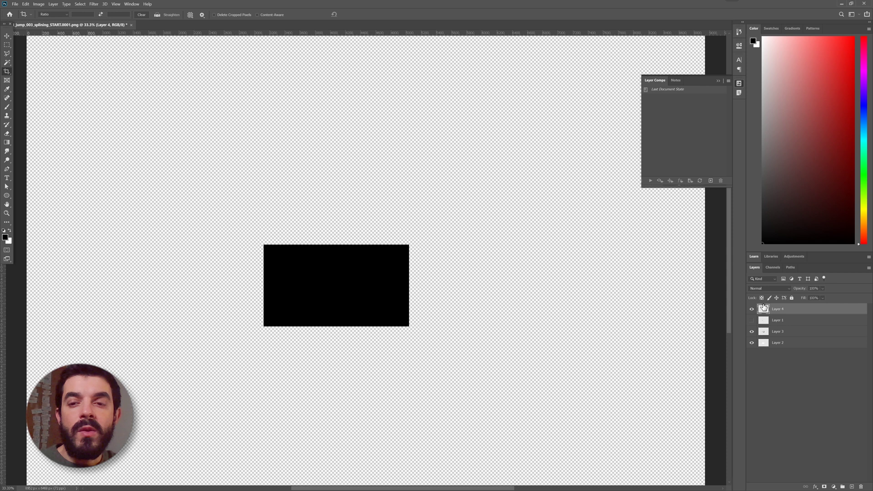
Step: Turn the black layer into a surrounding frame by filling the extended canvas with black and clearing the picture area
{"action": "key", "text": "ctrl+i"}
{"action": "key", "text": "ctrl+z"}
{"action": "left_click", "coordinate": [764, 310], "text": "ctrl"}
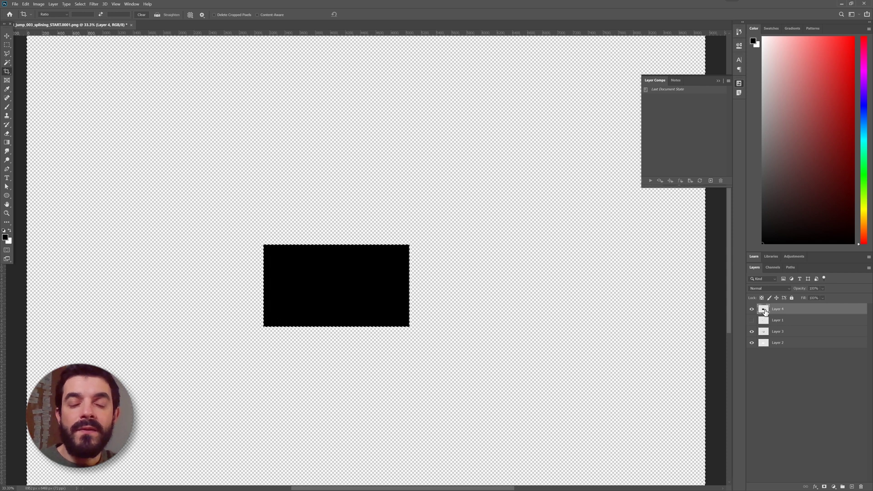
{"action": "key", "text": "ctrl+shift+i"}
{"action": "key", "text": "alt+BackSpace"}
{"action": "key", "text": "Delete"}
{"action": "key", "text": "ctrl+d"}
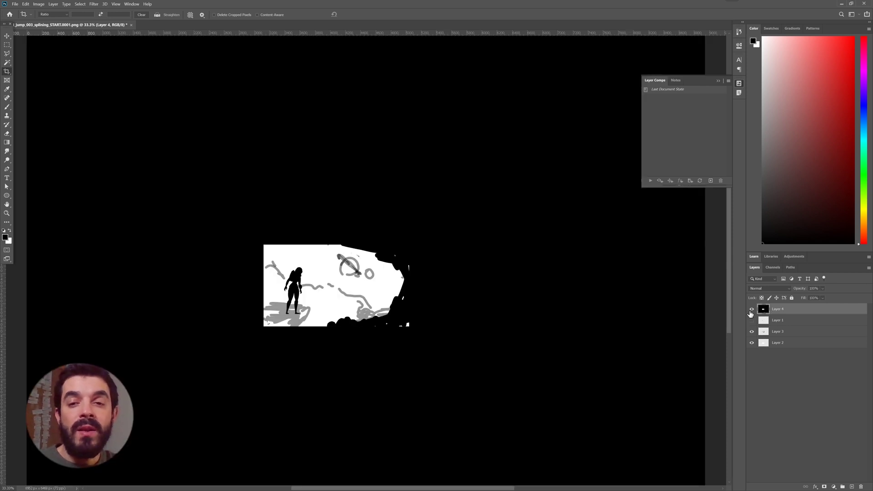
Step: Copy the red slot canyon photo from the browser and place it above and left of the sketch
{"action": "right_click", "coordinate": [386, 171]}
{"action": "left_click", "coordinate": [408, 228]}
{"action": "key", "text": "ctrl+v"}
{"action": "left_click", "coordinate": [7, 36]}
{"action": "left_click_drag", "start_coordinate": [377, 273], "coordinate": [199, 102]}
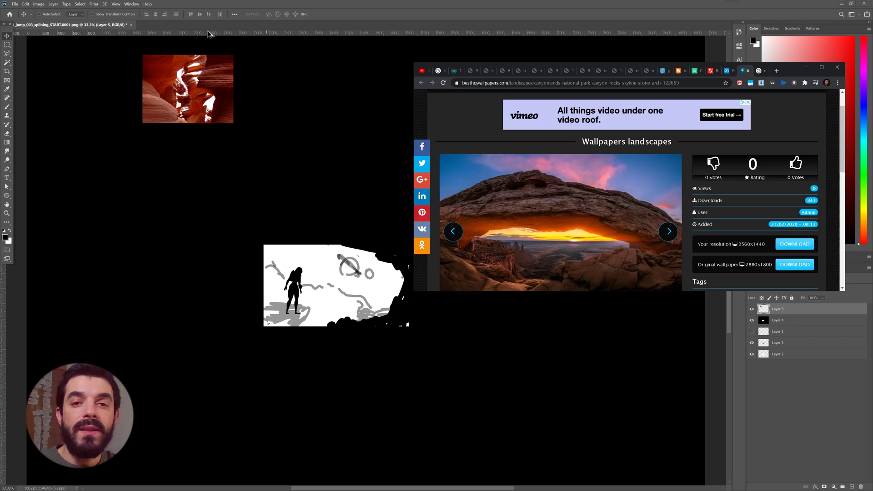
Step: Paste the sunset stone arch, sandy canyon rocks and purple canyon photos, arranging these and further references around the sketch
{"action": "key", "text": "ctrl+v"}
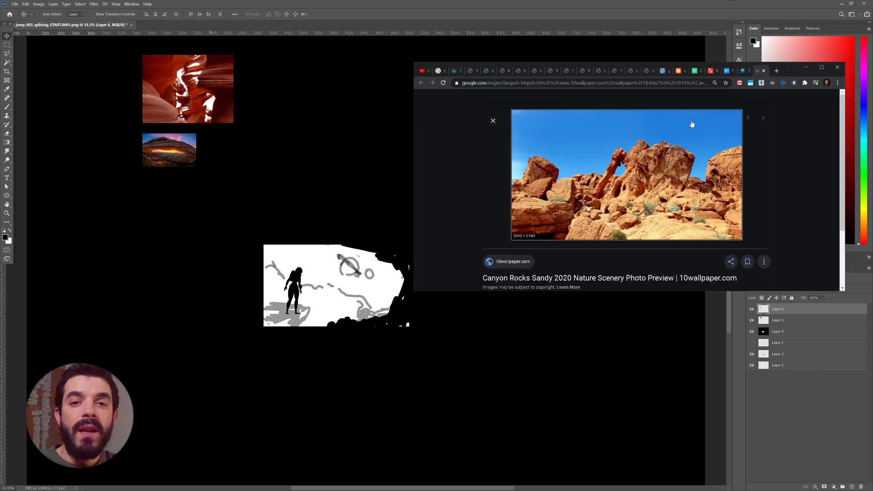
{"action": "key", "text": "ctrl+v"}
{"action": "key", "text": "ctrl+v"}
{"action": "left_click_drag", "start_coordinate": [349, 300], "coordinate": [152, 232]}
{"action": "key", "text": "ctrl+v"}
{"action": "left_click_drag", "start_coordinate": [357, 260], "coordinate": [214, 419]}
Step: Paste more canyon photos and place the rock arch photo below and right of the sketch
{"action": "key", "text": "ctrl+v"}
{"action": "key", "text": "ctrl+v"}
{"action": "key", "text": "ctrl+v"}
{"action": "key", "text": "ctrl+v"}
{"action": "left_click_drag", "start_coordinate": [376, 248], "coordinate": [589, 403]}
Step: Paste further canyon photos and place the small purple-skied red canyon image at the far right of the sketch
{"action": "key", "text": "ctrl+v"}
{"action": "key", "text": "ctrl+v"}
{"action": "key", "text": "ctrl+v"}
{"action": "key", "text": "ctrl+v"}
{"action": "left_click_drag", "start_coordinate": [361, 261], "coordinate": [648, 245]}
Step: Paste additional rock photos and position the balanced boulder image to the right of the sketch
{"action": "key", "text": "ctrl+v"}
{"action": "key", "text": "ctrl+v"}
{"action": "key", "text": "ctrl+v"}
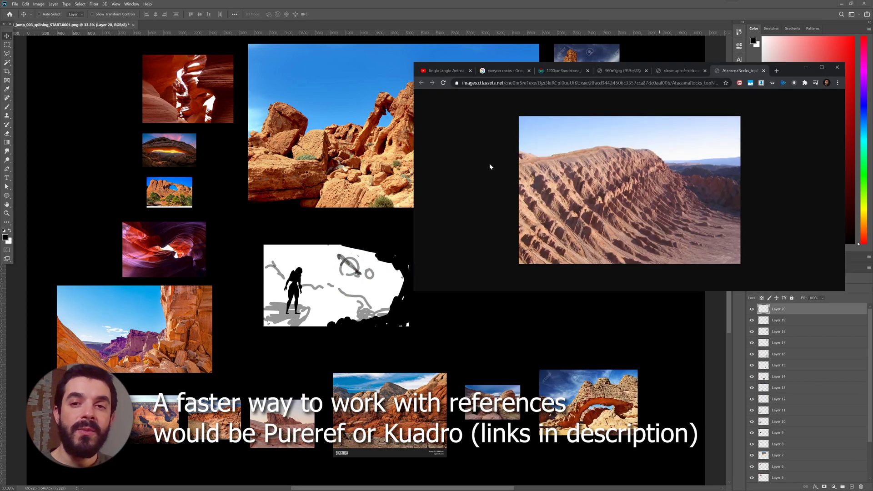
{"action": "key", "text": "ctrl+v"}
{"action": "left_click_drag", "start_coordinate": [376, 258], "coordinate": [612, 291]}
Step: Bring in the photo of tree-topped rocks from the browser and place it at the canvas's lower edge
{"action": "key", "text": "alt+Tab"}
{"action": "key", "text": "alt+Tab"}
{"action": "key", "text": "ctrl+v"}
{"action": "left_click_drag", "start_coordinate": [366, 260], "coordinate": [492, 457]}
{"action": "key", "text": "alt+Tab"}
{"action": "key", "text": "alt+Tab"}
Step: Group all pasted reference layers, name the group REFs and keep it above the black frame layer
{"action": "left_click", "coordinate": [778, 432], "text": "shift"}
{"action": "key", "text": "ctrl+g"}
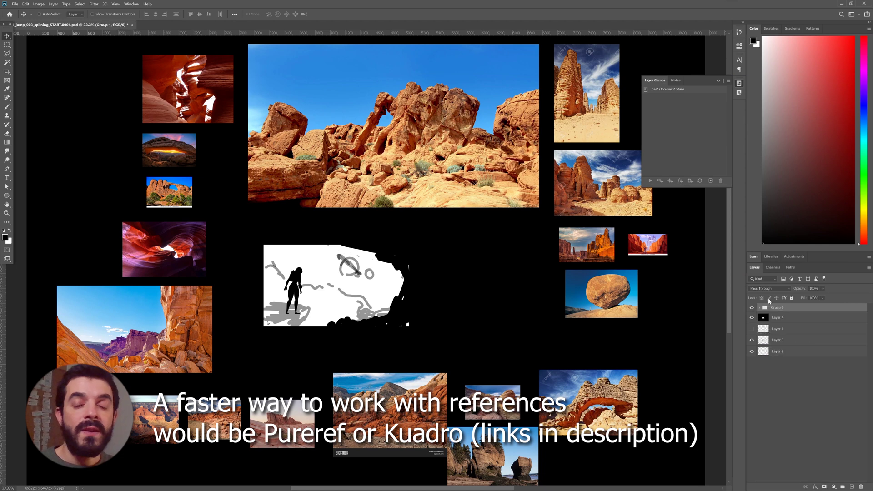
{"action": "left_click_drag", "start_coordinate": [776, 310], "coordinate": [776, 323]}
{"action": "double_click", "coordinate": [776, 319]}
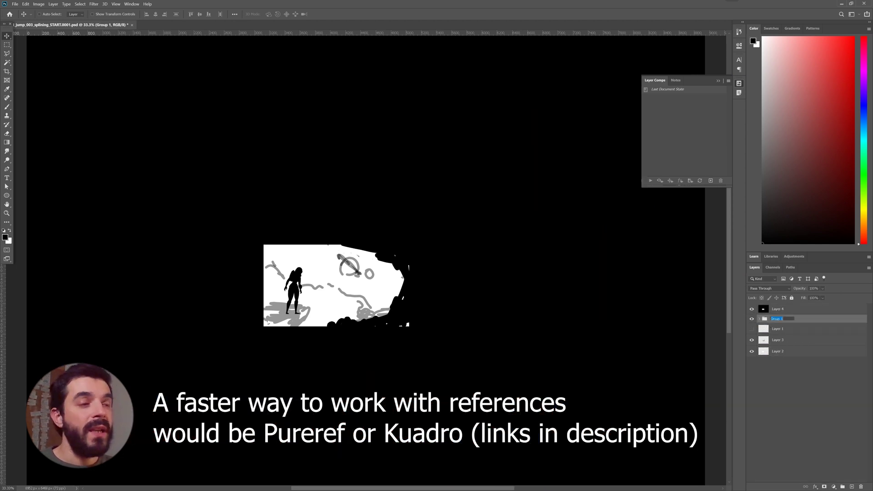
{"action": "type", "text": "REFs"}
{"action": "key", "text": "Return"}
{"action": "key", "text": "ctrl+bracketright"}
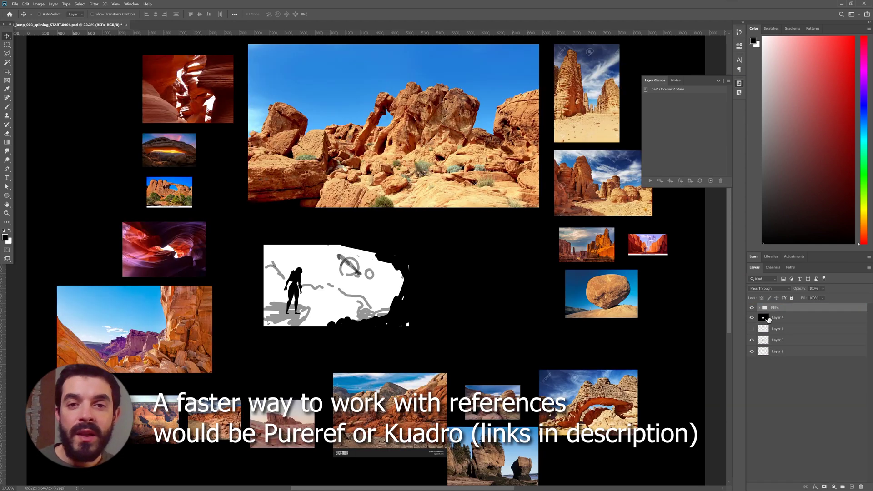
Step: Check the sketch layer's visibility and add an empty paint layer directly above it
{"action": "left_click", "coordinate": [772, 330]}
{"action": "left_click", "coordinate": [752, 342]}
{"action": "left_click", "coordinate": [752, 342]}
{"action": "left_click", "coordinate": [778, 342]}
{"action": "key", "text": "ctrl+alt+shift+n"}
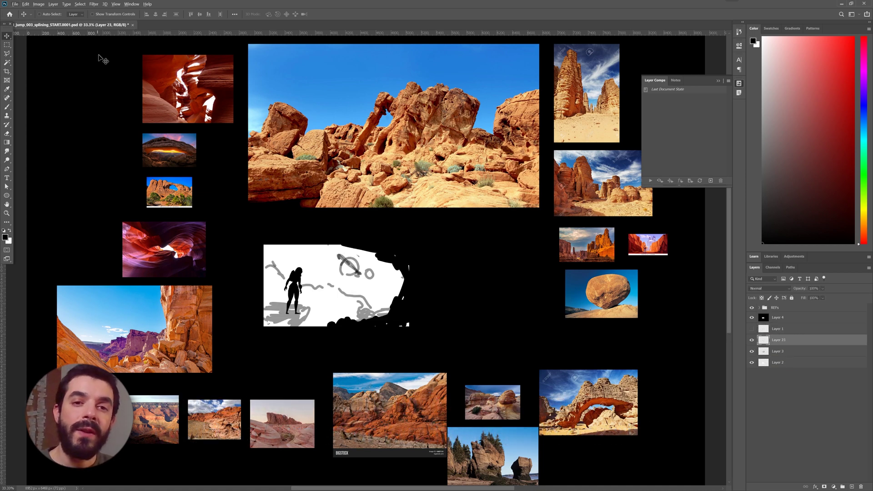
Step: Sample a sandy tan from the large rock reference and paint the two ground ledges, adjusting the brush size
{"action": "key", "text": "b"}
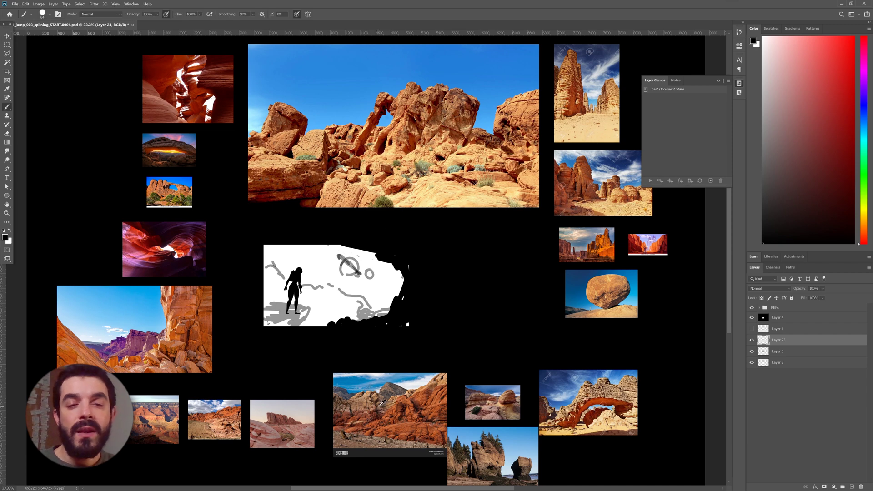
{"action": "left_click", "coordinate": [517, 110], "text": "alt"}
{"action": "right_click", "coordinate": [430, 251]}
{"action": "left_click_drag", "start_coordinate": [485, 270], "coordinate": [489, 271]}
{"action": "mouse_move", "coordinate": [299, 311]}
{"action": "left_mouse_down"}
{"action": "mouse_move", "coordinate": [269, 309]}
{"action": "mouse_move", "coordinate": [270, 322]}
{"action": "mouse_move", "coordinate": [283, 313]}
{"action": "left_mouse_up"}
{"action": "right_click", "coordinate": [376, 285]}
{"action": "left_click_drag", "start_coordinate": [432, 305], "coordinate": [426, 305]}
{"action": "key", "text": "Return"}
{"action": "mouse_move", "coordinate": [401, 311]}
{"action": "left_mouse_down"}
{"action": "mouse_move", "coordinate": [362, 314]}
{"action": "mouse_move", "coordinate": [406, 322]}
{"action": "mouse_move", "coordinate": [394, 312]}
{"action": "left_mouse_up"}
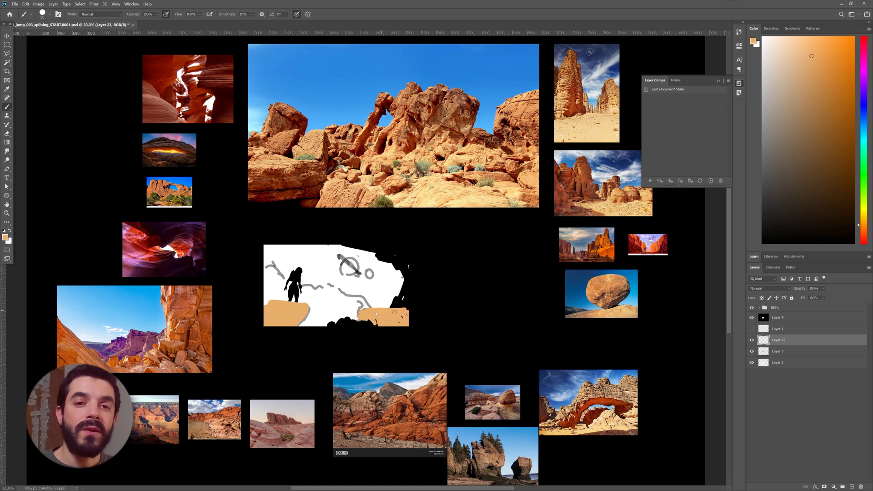
Step: Sample a dark rock shadow from the large reference and paint a dark maroon rock frame along the picture's left side
{"action": "left_click", "coordinate": [305, 193], "text": "alt"}
{"action": "left_click_drag", "start_coordinate": [309, 326], "coordinate": [297, 319]}
{"action": "right_click", "coordinate": [294, 317]}
{"action": "left_click_drag", "start_coordinate": [343, 336], "coordinate": [347, 336]}
{"action": "mouse_move", "coordinate": [297, 319]}
{"action": "left_mouse_down"}
{"action": "mouse_move", "coordinate": [268, 311]}
{"action": "mouse_move", "coordinate": [275, 303]}
{"action": "mouse_move", "coordinate": [263, 312]}
{"action": "mouse_move", "coordinate": [276, 241]}
{"action": "left_mouse_up"}
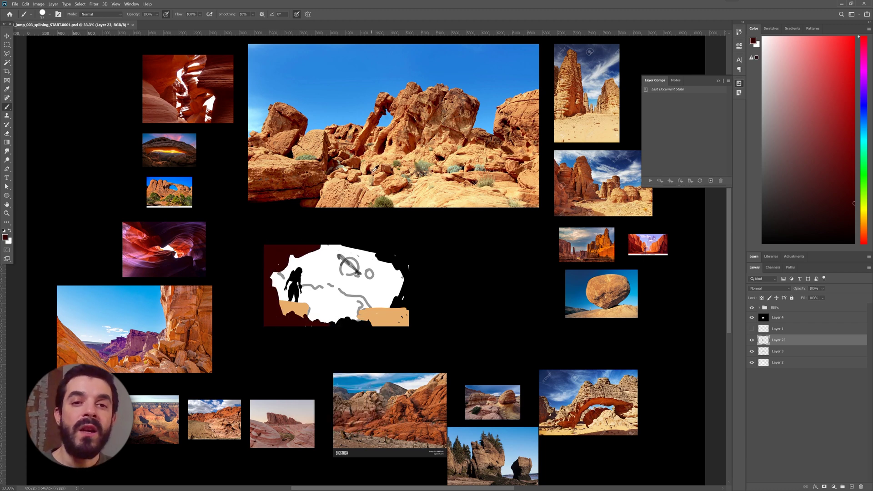
Step: Sample purples from the lower-left canyon reference and paint the distant cliffs behind the character, using reduced brush opacity for shading
{"action": "left_click", "coordinate": [137, 337], "text": "alt"}
{"action": "mouse_move", "coordinate": [374, 303]}
{"action": "left_mouse_down"}
{"action": "mouse_move", "coordinate": [275, 278]}
{"action": "mouse_move", "coordinate": [282, 288]}
{"action": "left_mouse_up"}
{"action": "left_click", "coordinate": [140, 343], "text": "alt"}
{"action": "left_click", "coordinate": [156, 15]}
{"action": "left_click", "coordinate": [152, 23]}
{"action": "left_click_drag", "start_coordinate": [350, 299], "coordinate": [372, 308]}
{"action": "mouse_move", "coordinate": [333, 294]}
{"action": "left_mouse_down"}
{"action": "mouse_move", "coordinate": [353, 306]}
{"action": "mouse_move", "coordinate": [309, 310]}
{"action": "mouse_move", "coordinate": [273, 280]}
{"action": "mouse_move", "coordinate": [361, 301]}
{"action": "mouse_move", "coordinate": [342, 313]}
{"action": "mouse_move", "coordinate": [282, 291]}
{"action": "mouse_move", "coordinate": [353, 314]}
{"action": "left_mouse_up"}
Step: Trim the edges of the purple cliffs with a resized eraser
{"action": "key", "text": "e"}
{"action": "right_click", "coordinate": [332, 261]}
{"action": "left_click_drag", "start_coordinate": [372, 278], "coordinate": [376, 278]}
{"action": "mouse_move", "coordinate": [331, 285]}
{"action": "left_mouse_down"}
{"action": "mouse_move", "coordinate": [312, 282]}
{"action": "mouse_move", "coordinate": [375, 305]}
{"action": "left_mouse_up"}
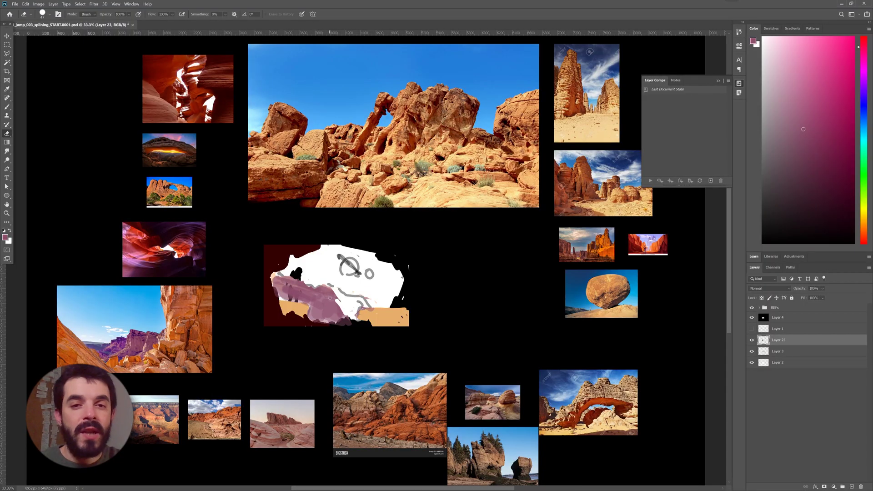
Step: Sample the painted cliff's purple and paint matching distant rocks above the right ledge
{"action": "key", "text": "b"}
{"action": "left_click", "coordinate": [319, 297], "text": "alt"}
{"action": "mouse_move", "coordinate": [393, 296]}
{"action": "left_mouse_down"}
{"action": "mouse_move", "coordinate": [383, 303]}
{"action": "mouse_move", "coordinate": [405, 293]}
{"action": "mouse_move", "coordinate": [352, 313]}
{"action": "mouse_move", "coordinate": [321, 294]}
{"action": "left_mouse_up"}
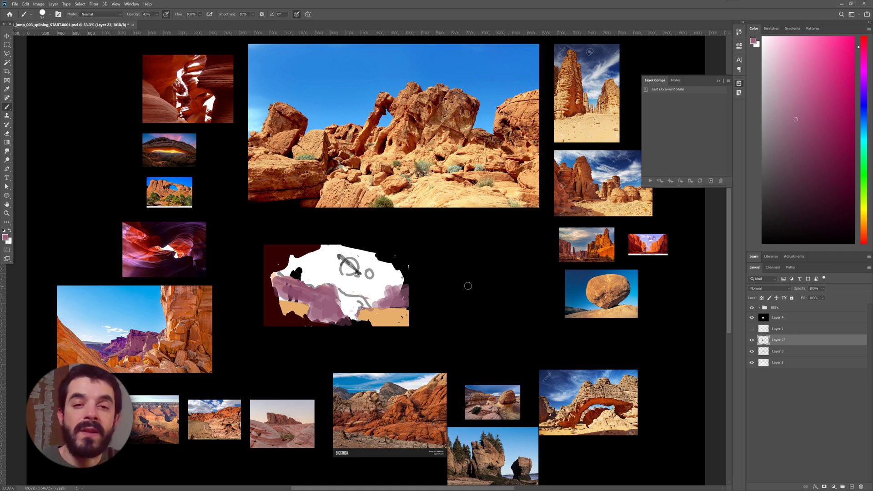
Step: Add a layer beneath the painted rocks and fill it with a sky gradient using blue and pale tones sampled from the references
{"action": "left_click", "coordinate": [852, 486], "text": "ctrl"}
{"action": "left_click", "coordinate": [350, 68], "text": "alt"}
{"action": "key", "text": "g"}
{"action": "key", "text": "x"}
{"action": "left_click", "coordinate": [81, 338], "text": "alt"}
{"action": "mouse_move", "coordinate": [351, 313]}
{"action": "left_mouse_down"}
{"action": "mouse_move", "coordinate": [351, 234]}
{"action": "mouse_move", "coordinate": [360, 249]}
{"action": "mouse_move", "coordinate": [355, 263]}
{"action": "left_mouse_up"}
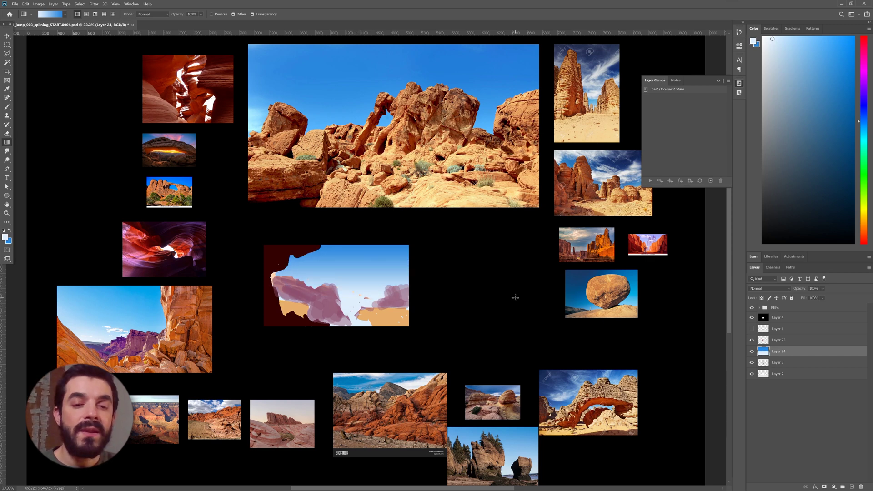
Step: Toggle the character layer's visibility and leave it shown over the painted background
{"action": "left_click", "coordinate": [752, 328]}
{"action": "left_click", "coordinate": [752, 329]}
{"action": "left_click", "coordinate": [753, 329]}
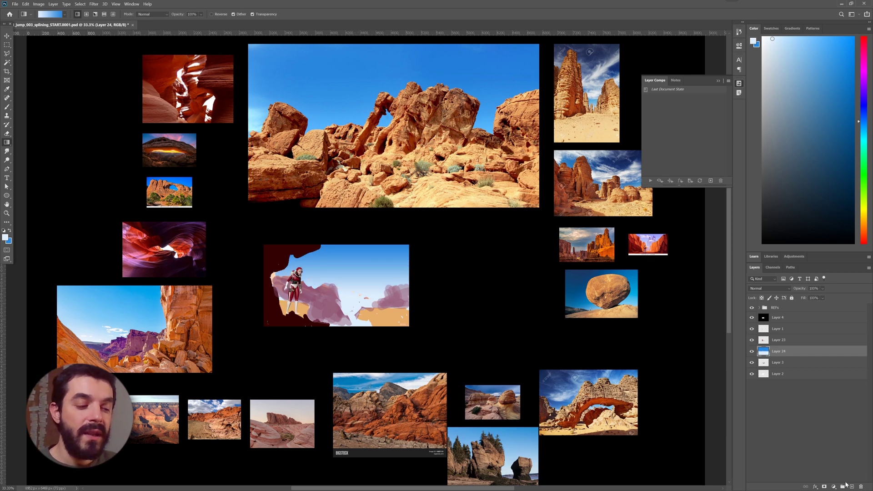
Step: Add a layer above the character layer and start painting over the figure with red sampled from its suit, adjusting the brush opacity
{"action": "left_click", "coordinate": [852, 487]}
{"action": "key", "text": "ctrl+]"}
{"action": "key", "text": "ctrl+]"}
{"action": "key", "text": "b"}
{"action": "left_click", "coordinate": [296, 276], "text": "alt"}
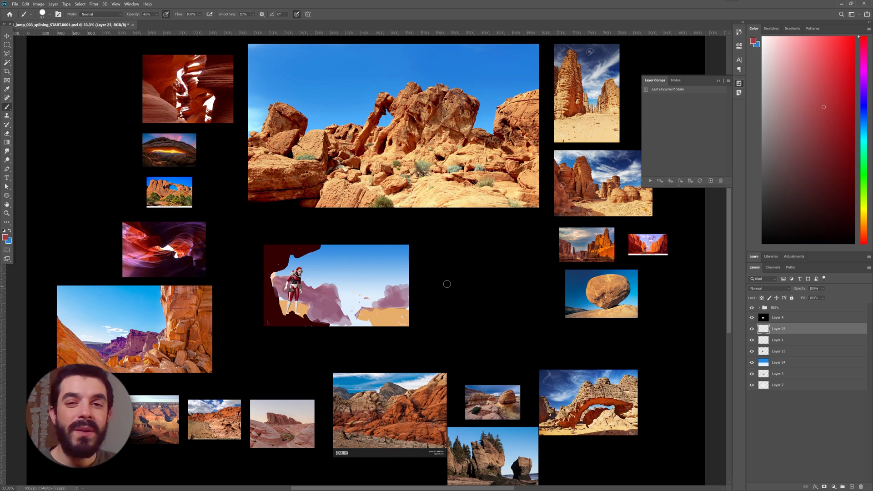
{"action": "key", "text": "ctrl+plus"}
{"action": "left_click_drag", "start_coordinate": [259, 298], "coordinate": [260, 312]}
{"action": "left_click_drag", "start_coordinate": [157, 14], "coordinate": [177, 22]}
{"action": "mouse_move", "coordinate": [261, 312]}
{"action": "left_mouse_down"}
{"action": "mouse_move", "coordinate": [253, 291]}
{"action": "mouse_move", "coordinate": [265, 294]}
{"action": "mouse_move", "coordinate": [246, 304]}
{"action": "left_mouse_up"}
{"action": "left_click_drag", "start_coordinate": [263, 274], "coordinate": [262, 282]}
Step: Pick a brighter red and fill in the character's body and legs with a smaller brush
{"action": "left_click", "coordinate": [829, 70]}
{"action": "right_click", "coordinate": [377, 309]}
{"action": "left_click_drag", "start_coordinate": [419, 325], "coordinate": [410, 325]}
{"action": "left_click_drag", "start_coordinate": [256, 287], "coordinate": [247, 336]}
{"action": "left_click_drag", "start_coordinate": [262, 304], "coordinate": [259, 348]}
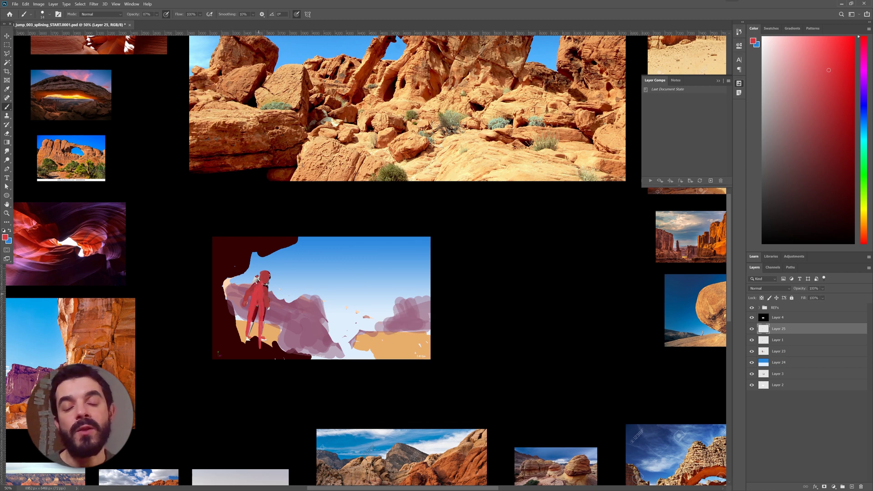
Step: Paint white suit details, sample the ledge's ochre for the visor, and hide the original character layer
{"action": "key", "text": "d"}
{"action": "key", "text": "x"}
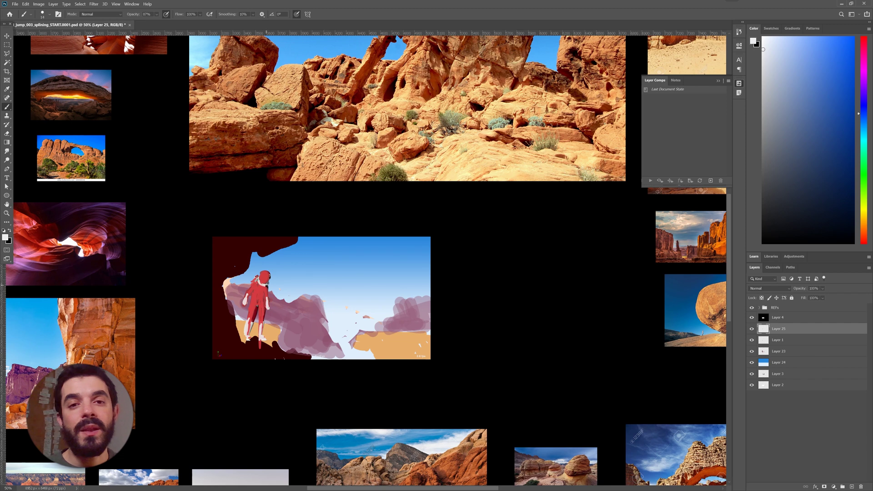
{"action": "left_click", "coordinate": [353, 358], "text": "alt"}
{"action": "left_click", "coordinate": [752, 340]}
Step: Transform the repainted character, adjusting its size and placing it on the left ledge
{"action": "key", "text": "ctrl+t"}
{"action": "left_click_drag", "start_coordinate": [267, 296], "coordinate": [258, 292]}
{"action": "left_click_drag", "start_coordinate": [249, 253], "coordinate": [267, 300]}
{"action": "left_click_drag", "start_coordinate": [279, 286], "coordinate": [281, 278]}
{"action": "left_click_drag", "start_coordinate": [274, 291], "coordinate": [356, 267]}
{"action": "key", "text": "Return"}
{"action": "key", "text": "b"}
{"action": "key", "text": "ctrl+plus"}
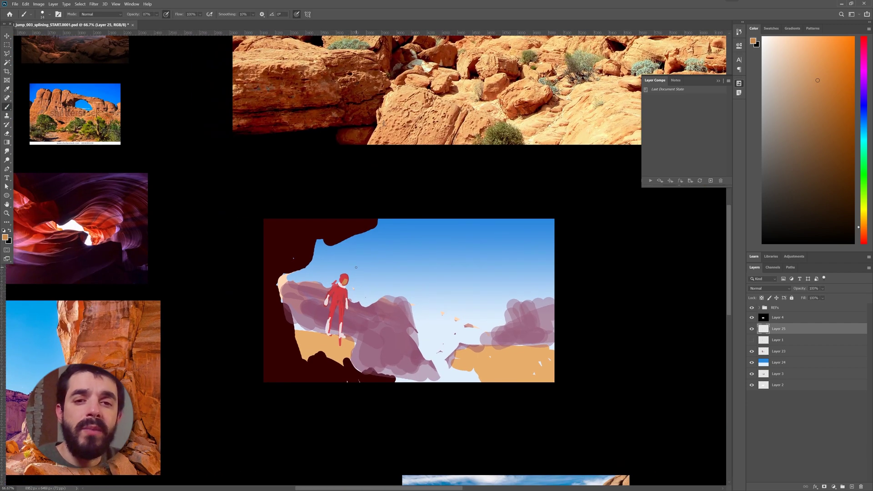
Step: On Layer 23, extend the cave floor and paint a foreground rock at the right edge with the cave's sampled dark brown
{"action": "left_click", "coordinate": [751, 352]}
{"action": "left_click", "coordinate": [752, 352]}
{"action": "left_click", "coordinate": [752, 351]}
{"action": "left_click", "coordinate": [752, 351]}
{"action": "left_click", "coordinate": [761, 353]}
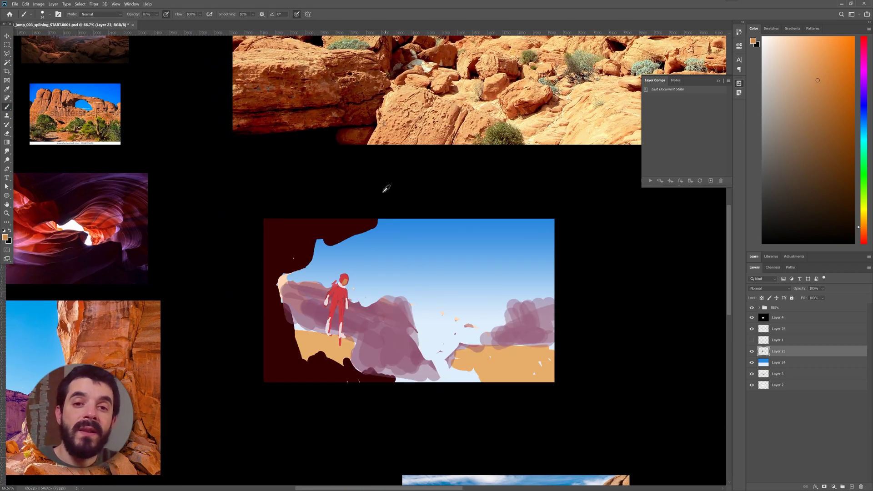
{"action": "left_click", "coordinate": [357, 230], "text": "alt"}
{"action": "right_click", "coordinate": [439, 257]}
{"action": "left_click", "coordinate": [486, 274]}
{"action": "left_click_drag", "start_coordinate": [392, 379], "coordinate": [349, 375]}
{"action": "mouse_move", "coordinate": [549, 330]}
{"action": "left_mouse_down"}
{"action": "mouse_move", "coordinate": [536, 374]}
{"action": "mouse_move", "coordinate": [532, 328]}
{"action": "mouse_move", "coordinate": [546, 377]}
{"action": "mouse_move", "coordinate": [504, 384]}
{"action": "mouse_move", "coordinate": [548, 305]}
{"action": "mouse_move", "coordinate": [548, 377]}
{"action": "left_mouse_up"}
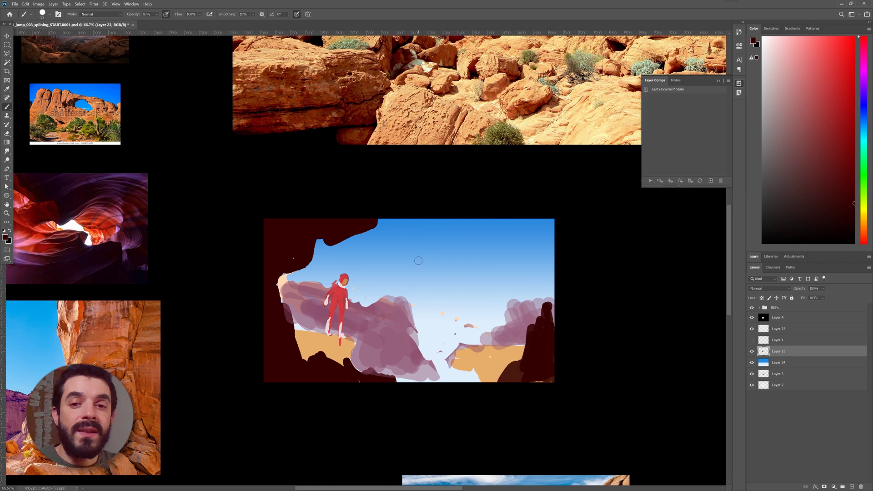
Step: Paint a translucent brown shadow beneath the character's feet at reduced brush opacity, and shrink the brush
{"action": "left_click", "coordinate": [497, 330], "text": "alt"}
{"action": "left_click", "coordinate": [156, 14]}
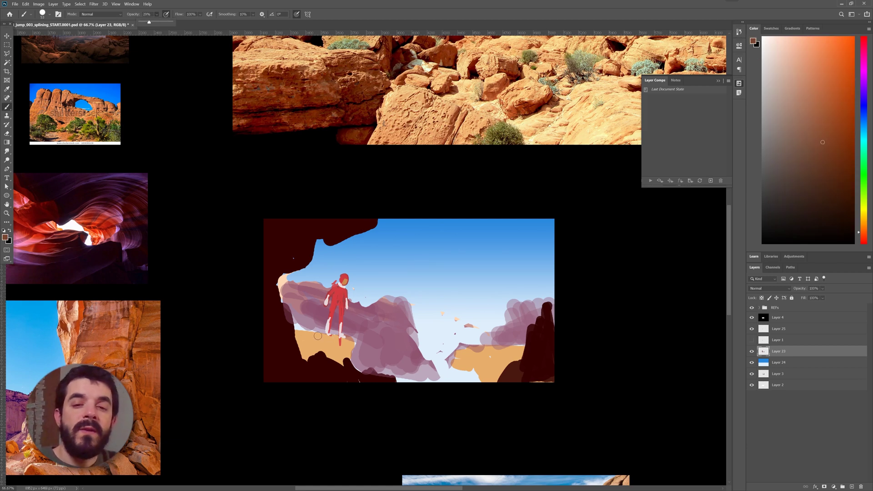
{"action": "left_click_drag", "start_coordinate": [318, 336], "coordinate": [354, 340]}
{"action": "right_click", "coordinate": [376, 260]}
{"action": "left_click_drag", "start_coordinate": [448, 276], "coordinate": [440, 277]}
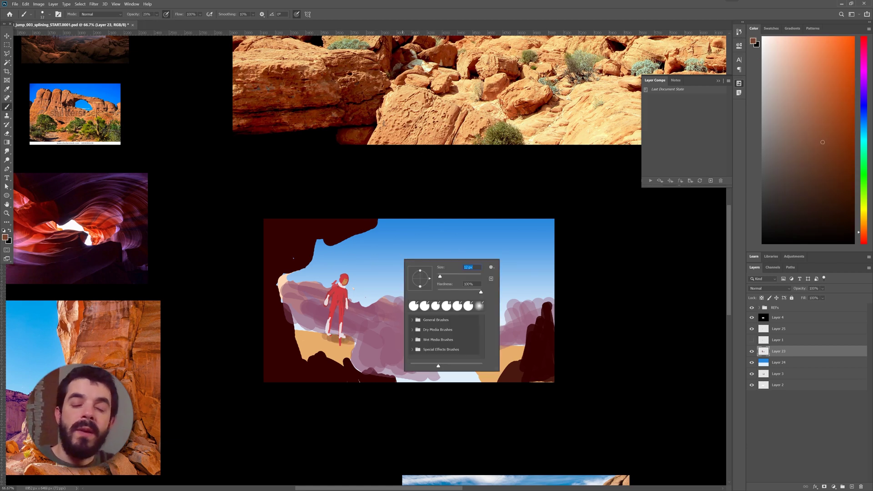
{"action": "left_click", "coordinate": [620, 415]}
Step: Reshape the distant purple cliffs on both sides by erasing their upper edges with a resized eraser
{"action": "key", "text": "ctrl+plus"}
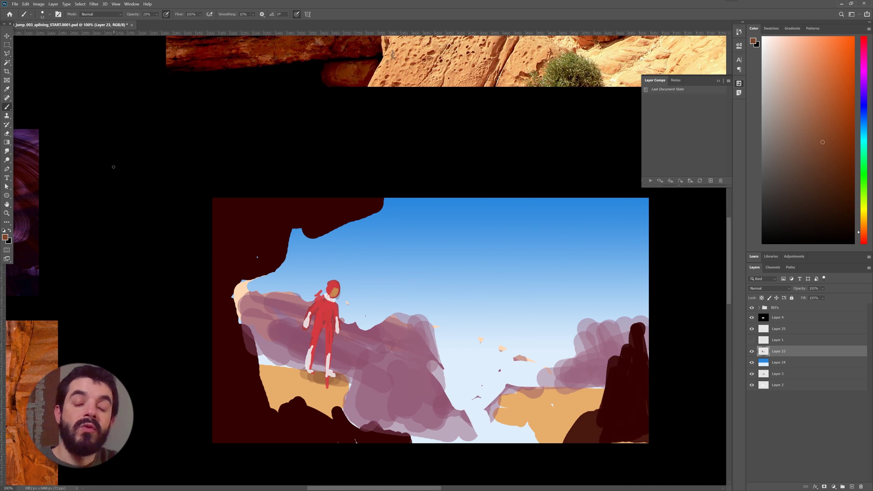
{"action": "key", "text": "e"}
{"action": "right_click", "coordinate": [435, 275]}
{"action": "key", "text": "Return"}
{"action": "mouse_move", "coordinate": [387, 311]}
{"action": "left_mouse_down"}
{"action": "mouse_move", "coordinate": [308, 325]}
{"action": "mouse_move", "coordinate": [278, 303]}
{"action": "mouse_move", "coordinate": [248, 308]}
{"action": "mouse_move", "coordinate": [273, 314]}
{"action": "mouse_move", "coordinate": [261, 313]}
{"action": "left_mouse_up"}
{"action": "mouse_move", "coordinate": [418, 316]}
{"action": "left_mouse_down"}
{"action": "mouse_move", "coordinate": [431, 347]}
{"action": "mouse_move", "coordinate": [421, 360]}
{"action": "mouse_move", "coordinate": [448, 406]}
{"action": "mouse_move", "coordinate": [538, 363]}
{"action": "mouse_move", "coordinate": [565, 321]}
{"action": "mouse_move", "coordinate": [635, 313]}
{"action": "left_mouse_up"}
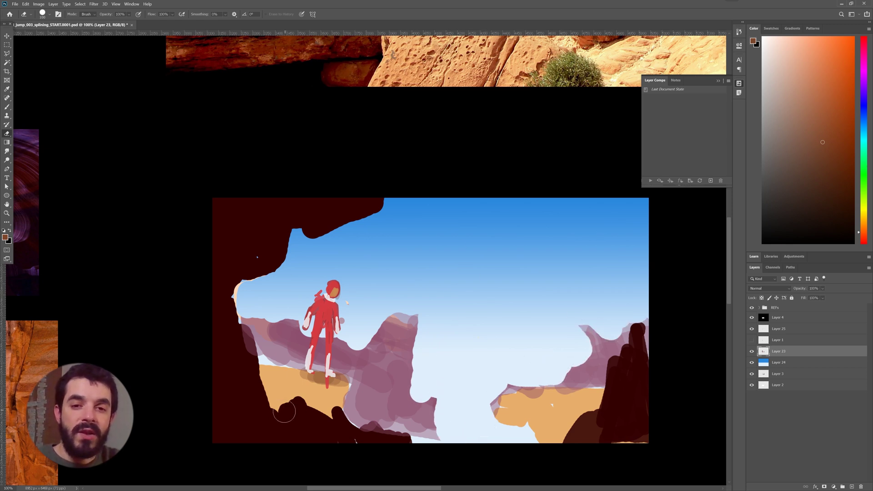
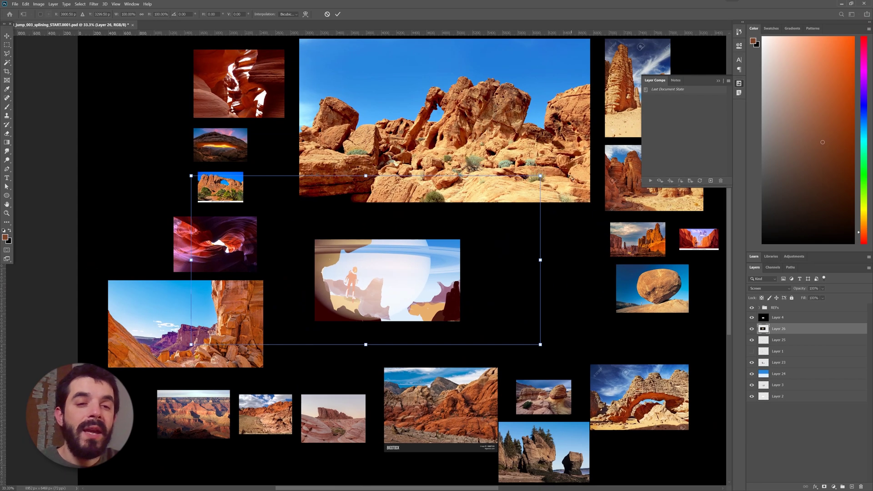
Step: Scale the ringed planet image to about 22%, tilt it about 20 degrees counterclockwise and place it in the upper-right sky
{"action": "left_click_drag", "start_coordinate": [541, 176], "coordinate": [357, 264]}
{"action": "left_click_drag", "start_coordinate": [309, 312], "coordinate": [443, 256]}
{"action": "left_click_drag", "start_coordinate": [491, 209], "coordinate": [393, 255]}
{"action": "left_click_drag", "start_coordinate": [378, 280], "coordinate": [455, 246]}
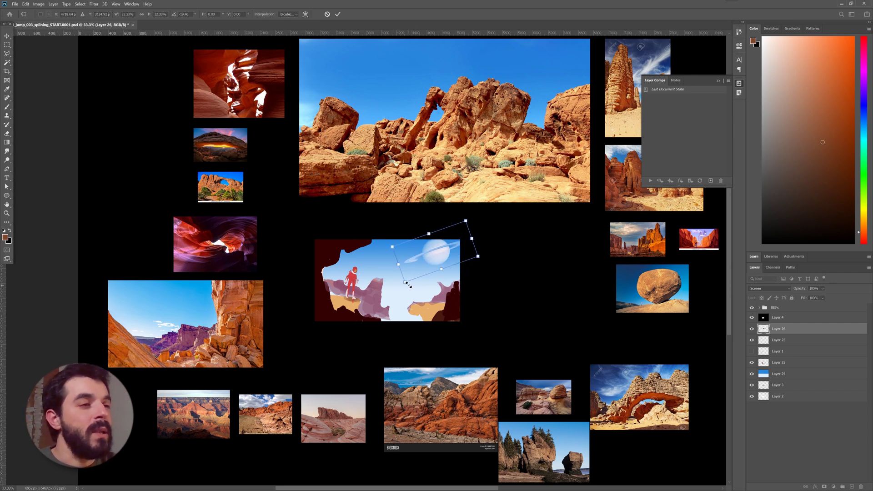
{"action": "key", "text": "Return"}
Step: Readjust the ringed planet's size and position near the right edge of the sky
{"action": "key", "text": "ctrl+plus"}
{"action": "mouse_move", "coordinate": [476, 266]}
{"action": "left_mouse_down"}
{"action": "mouse_move", "coordinate": [484, 252]}
{"action": "mouse_move", "coordinate": [464, 264]}
{"action": "left_mouse_up"}
{"action": "key", "text": "ctrl+t"}
{"action": "left_click_drag", "start_coordinate": [404, 299], "coordinate": [441, 272]}
{"action": "left_click_drag", "start_coordinate": [496, 255], "coordinate": [481, 268]}
{"action": "key", "text": "Return"}
Step: Adjust the ringed planet layer's opacity and cycle through the blend modes for it
{"action": "left_click_drag", "start_coordinate": [813, 296], "coordinate": [822, 297]}
{"action": "left_click", "coordinate": [769, 288]}
{"action": "left_click", "coordinate": [765, 294]}
{"action": "key", "text": "Down"}
{"action": "key", "text": "Down"}
{"action": "key", "text": "Down"}
{"action": "key", "text": "Down"}
{"action": "key", "text": "Down"}
{"action": "key", "text": "Down"}
{"action": "key", "text": "Down"}
{"action": "key", "text": "Down"}
{"action": "key", "text": "Down"}
{"action": "key", "text": "Down"}
{"action": "key", "text": "Down"}
{"action": "key", "text": "Down"}
{"action": "key", "text": "Down"}
{"action": "key", "text": "Down"}
{"action": "key", "text": "Down"}
{"action": "key", "text": "Down"}
{"action": "key", "text": "Down"}
{"action": "key", "text": "Down"}
{"action": "key", "text": "Down"}
{"action": "key", "text": "Down"}
{"action": "key", "text": "Down"}
Step: Brush a rough open black circle and a few more freehand strokes onto the blank white document
{"action": "mouse_move", "coordinate": [282, 159]}
{"action": "left_mouse_down"}
{"action": "mouse_move", "coordinate": [343, 70]}
{"action": "mouse_move", "coordinate": [302, 184]}
{"action": "left_mouse_up"}
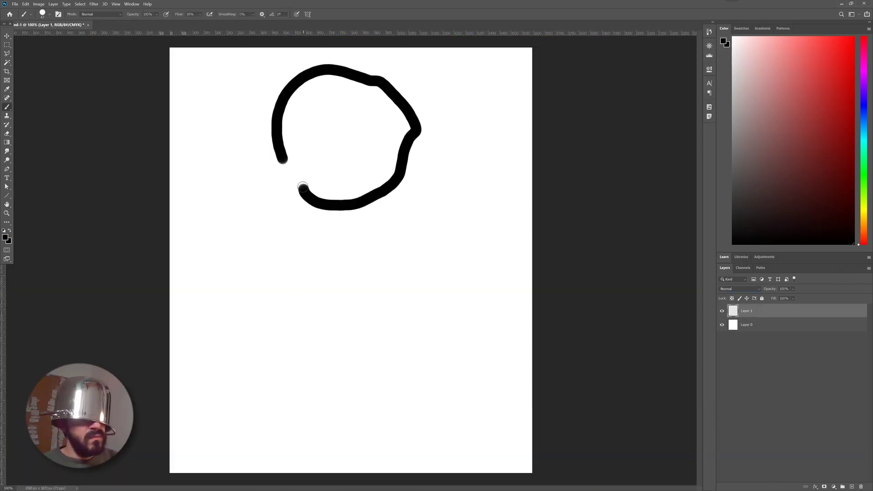
{"action": "left_click_drag", "start_coordinate": [384, 123], "coordinate": [357, 131]}
{"action": "mouse_move", "coordinate": [330, 136]}
{"action": "left_mouse_down"}
{"action": "mouse_move", "coordinate": [311, 140]}
{"action": "mouse_move", "coordinate": [369, 175]}
{"action": "mouse_move", "coordinate": [387, 156]}
{"action": "left_mouse_up"}
{"action": "mouse_move", "coordinate": [357, 210]}
{"action": "left_mouse_down"}
{"action": "mouse_move", "coordinate": [409, 450]}
{"action": "mouse_move", "coordinate": [273, 290]}
{"action": "mouse_move", "coordinate": [232, 336]}
{"action": "left_mouse_up"}
{"action": "left_click_drag", "start_coordinate": [369, 220], "coordinate": [532, 250]}
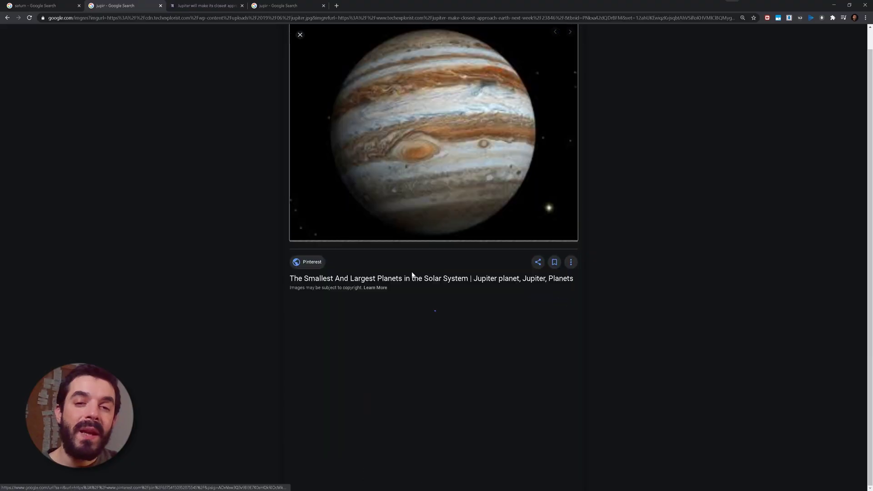
Step: Copy the Jupiter photo from the browser into the Photoshop scene and outline the planet with an elliptical selection
{"action": "right_click", "coordinate": [424, 139]}
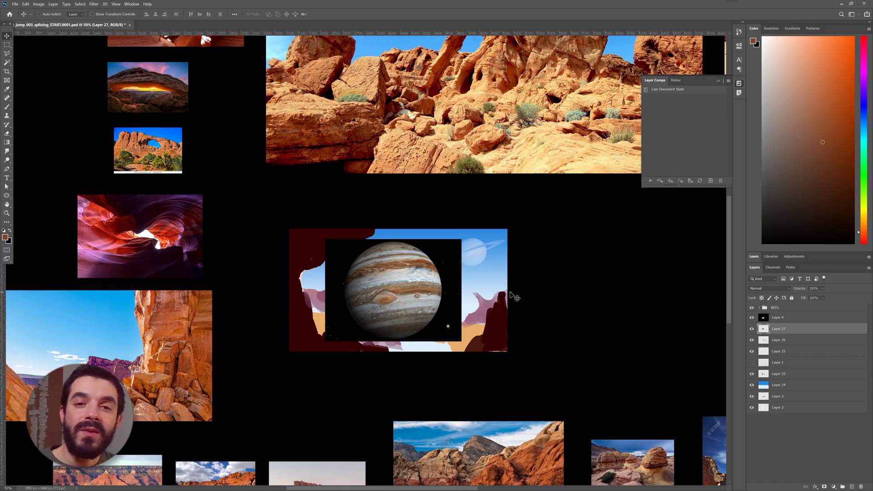
{"action": "right_click", "coordinate": [7, 45]}
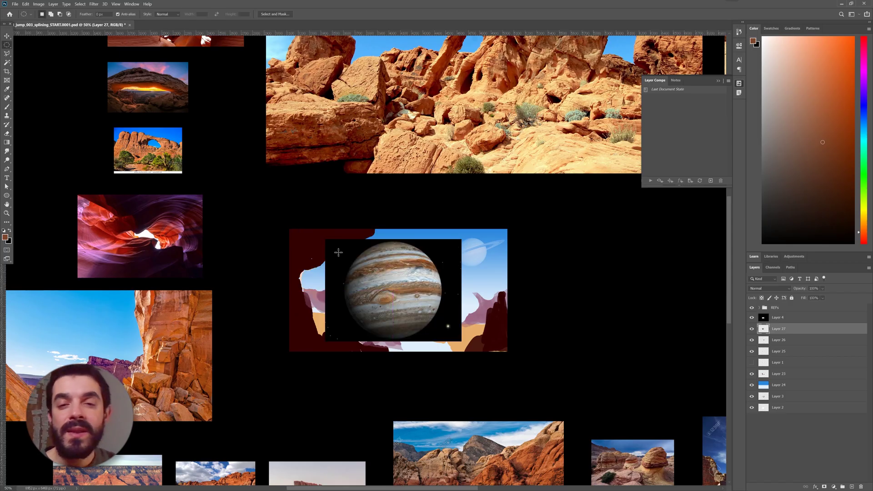
{"action": "left_click", "coordinate": [36, 52]}
{"action": "scroll", "coordinate": [364, 257], "scroll_direction": "up", "scroll_amount": 1}
{"action": "mouse_move", "coordinate": [357, 252]}
{"action": "left_mouse_down"}
{"action": "mouse_move", "coordinate": [497, 347]}
{"action": "mouse_move", "coordinate": [485, 369]}
{"action": "left_mouse_up"}
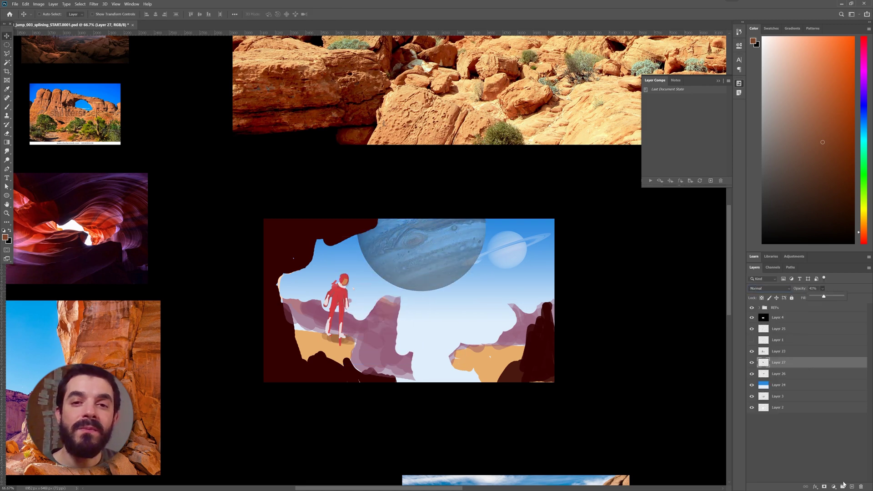
Step: Raise the Jupiter layer's opacity, and toggle Layer 23 off and on to check the background
{"action": "left_click_drag", "start_coordinate": [825, 298], "coordinate": [845, 297]}
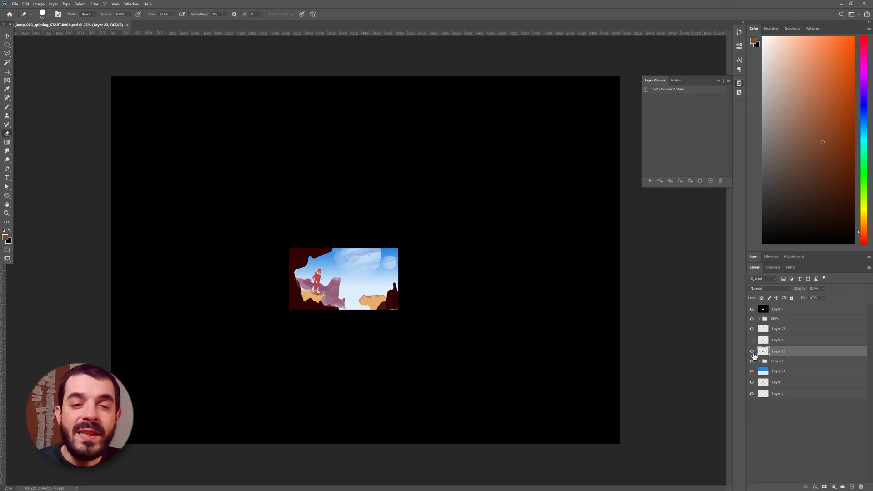
{"action": "left_click", "coordinate": [752, 352]}
{"action": "left_click", "coordinate": [752, 352]}
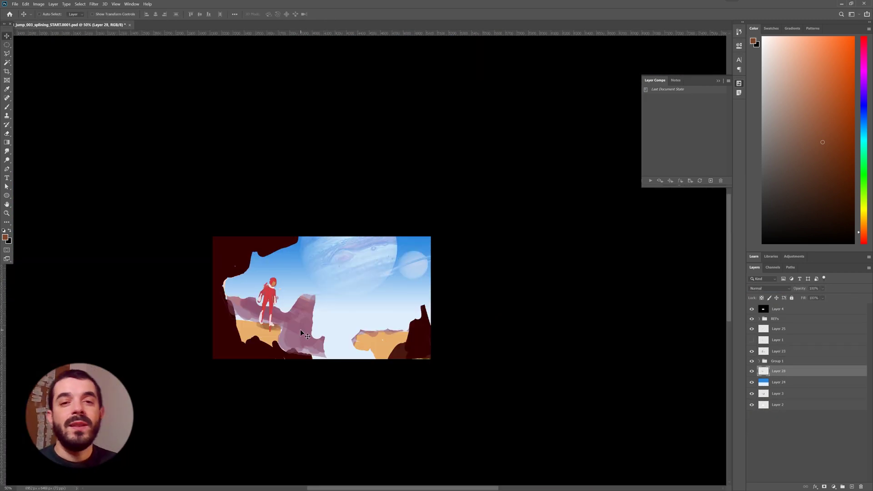
Step: Copy the purple cliff to the right side of the canyon, resize it behind the foreground rock and merge it down
{"action": "left_click_drag", "start_coordinate": [301, 333], "coordinate": [411, 330]}
{"action": "key", "text": "ctrl+t"}
{"action": "left_click_drag", "start_coordinate": [442, 291], "coordinate": [399, 328]}
{"action": "left_click_drag", "start_coordinate": [413, 295], "coordinate": [384, 323]}
{"action": "key", "text": "Return"}
{"action": "key", "text": "ctrl+e"}
Step: Sample the cliff's purple and paint over the dark fragment at its base
{"action": "key", "text": "b"}
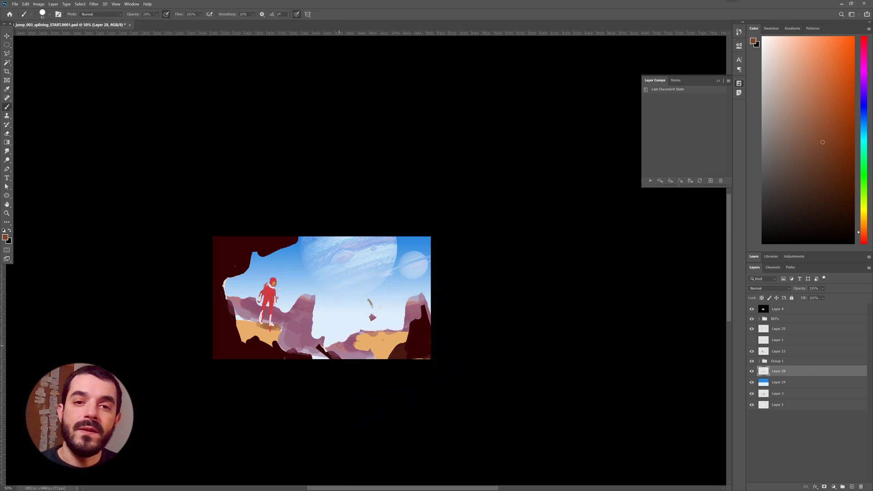
{"action": "left_click", "coordinate": [311, 337], "text": "alt"}
{"action": "left_click_drag", "start_coordinate": [318, 345], "coordinate": [328, 357]}
Step: Lower the purple cliff layer's opacity and erase the stray fragments floating over the canyon gap
{"action": "left_click", "coordinate": [822, 288]}
{"action": "left_click_drag", "start_coordinate": [834, 297], "coordinate": [816, 297]}
{"action": "key", "text": "e"}
{"action": "left_click_drag", "start_coordinate": [370, 301], "coordinate": [352, 348]}
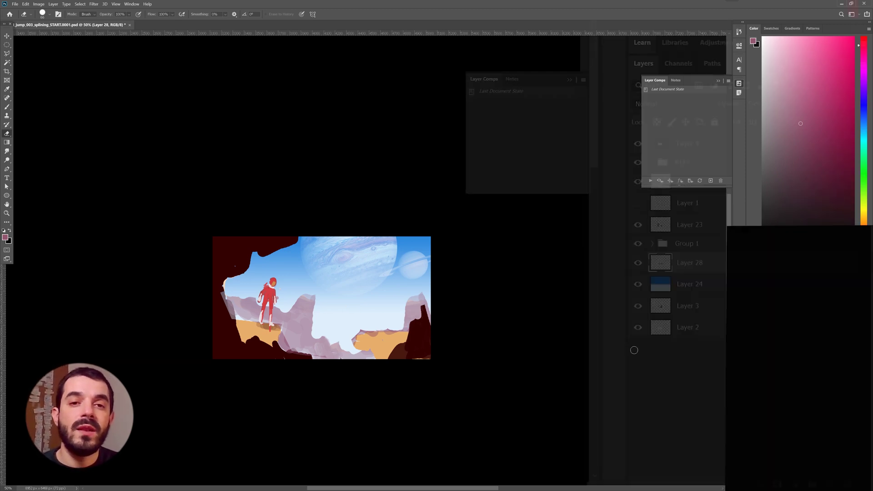
Step: Add a Hue/Saturation adjustment above the sky gradient, mute the blue and lower the adjustment's opacity
{"action": "left_click", "coordinate": [775, 383]}
{"action": "left_click", "coordinate": [795, 484]}
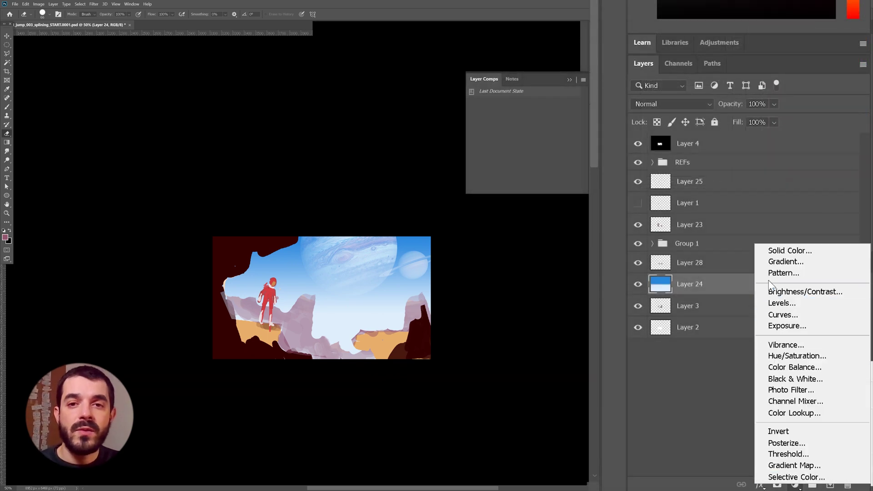
{"action": "left_click", "coordinate": [789, 354]}
{"action": "left_click_drag", "start_coordinate": [447, 94], "coordinate": [326, 101]}
{"action": "left_click", "coordinate": [774, 104]}
{"action": "left_click_drag", "start_coordinate": [799, 119], "coordinate": [756, 120]}
Step: Add a Color Balance adjustment directly above the sky gradient with midtones at +55 red, -37 green and +77 blue
{"action": "left_click", "coordinate": [685, 316]}
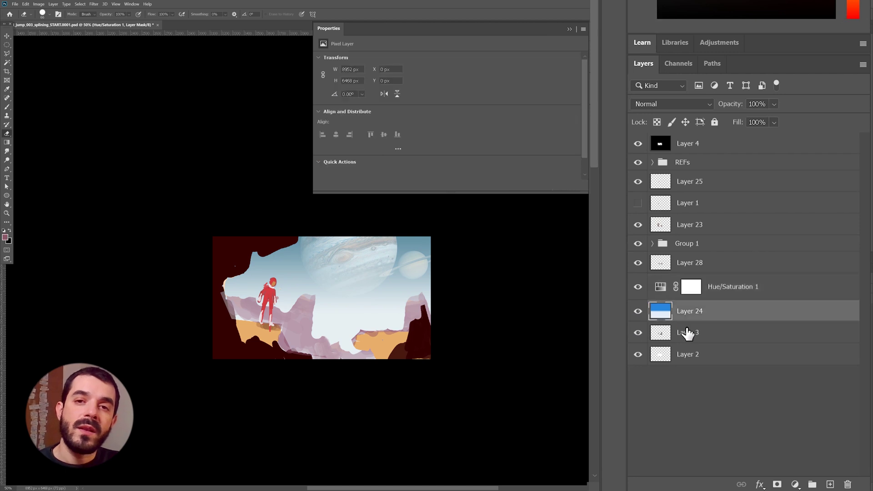
{"action": "left_click", "coordinate": [795, 484]}
{"action": "left_click", "coordinate": [777, 368]}
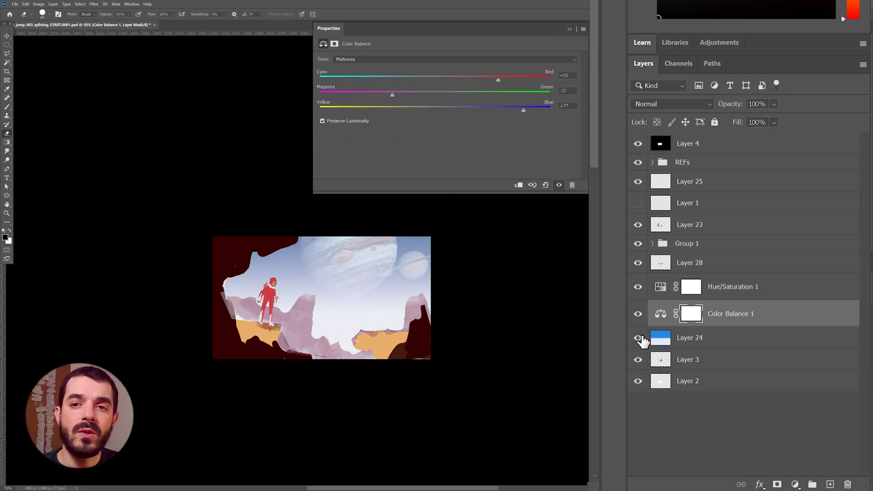
Step: Group the layers from the sky gradient up to Layer 25 and name the group Key
{"action": "left_click", "coordinate": [673, 338]}
{"action": "left_click", "coordinate": [686, 181], "text": "shift"}
{"action": "left_click", "coordinate": [810, 483]}
{"action": "double_click", "coordinate": [692, 181]}
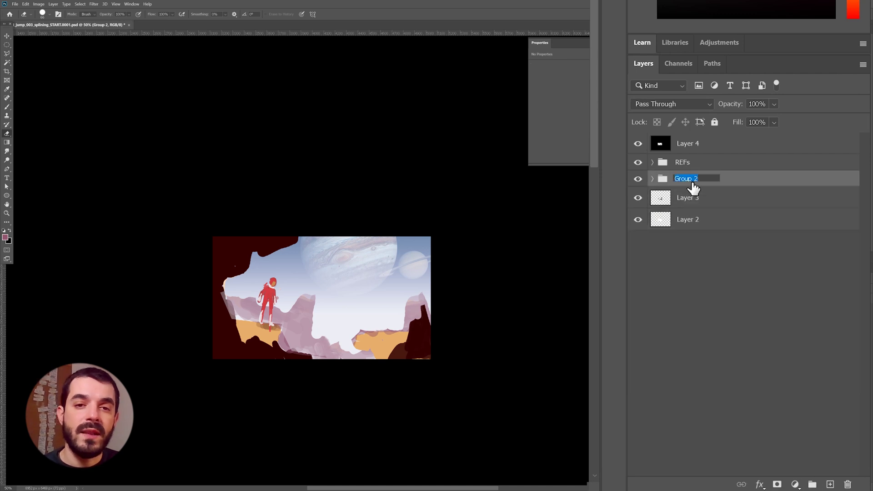
{"action": "type", "text": "Key"}
{"action": "key", "text": "Return"}
Step: Toggle the Key group's visibility to check its contents, and move the REFs group above Layer 4
{"action": "left_click", "coordinate": [639, 180]}
{"action": "left_click", "coordinate": [639, 180]}
{"action": "left_click", "coordinate": [639, 180]}
{"action": "left_click", "coordinate": [638, 180]}
{"action": "left_click", "coordinate": [638, 180]}
{"action": "left_click", "coordinate": [639, 179]}
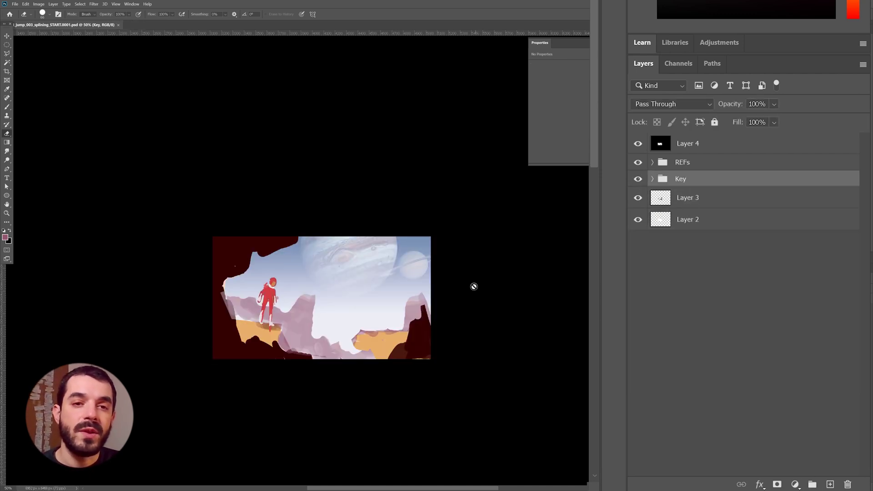
{"action": "left_click_drag", "start_coordinate": [663, 163], "coordinate": [663, 139]}
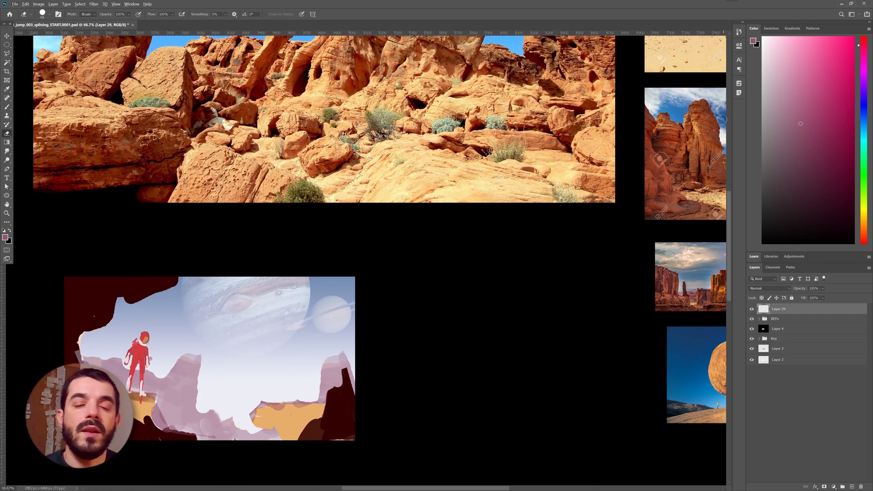
Step: On Layer 29, block in rust-brown foreground rocks over the dark shapes on the right and left, extending beyond the frame
{"action": "right_click", "coordinate": [370, 379]}
{"action": "mouse_move", "coordinate": [345, 387]}
{"action": "left_mouse_down"}
{"action": "mouse_move", "coordinate": [344, 427]}
{"action": "mouse_move", "coordinate": [313, 448]}
{"action": "left_mouse_up"}
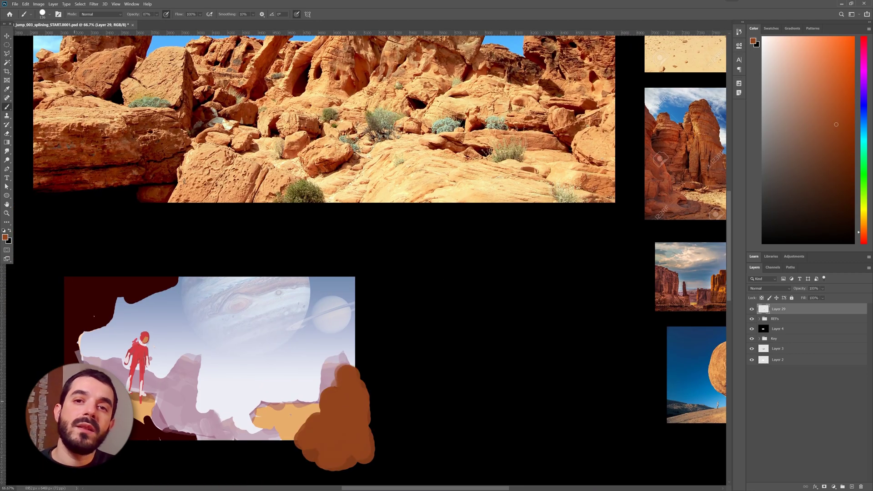
{"action": "left_click_drag", "start_coordinate": [138, 421], "coordinate": [212, 460]}
{"action": "mouse_move", "coordinate": [54, 344]}
{"action": "left_mouse_down"}
{"action": "mouse_move", "coordinate": [168, 277]}
{"action": "mouse_move", "coordinate": [144, 281]}
{"action": "left_mouse_up"}
Step: Sample darker and lighter rock tones from the references and shade the foreground rocks at reduced brush opacity
{"action": "left_click", "coordinate": [193, 436], "text": "alt"}
{"action": "left_click", "coordinate": [530, 118], "text": "alt"}
{"action": "left_click", "coordinate": [157, 14]}
{"action": "left_click_drag", "start_coordinate": [169, 21], "coordinate": [155, 22]}
{"action": "left_click", "coordinate": [157, 193], "text": "alt"}
{"action": "left_click", "coordinate": [319, 430]}
{"action": "left_click_drag", "start_coordinate": [358, 359], "coordinate": [384, 427]}
{"action": "left_click_drag", "start_coordinate": [159, 435], "coordinate": [204, 457]}
{"action": "left_click_drag", "start_coordinate": [50, 309], "coordinate": [185, 268]}
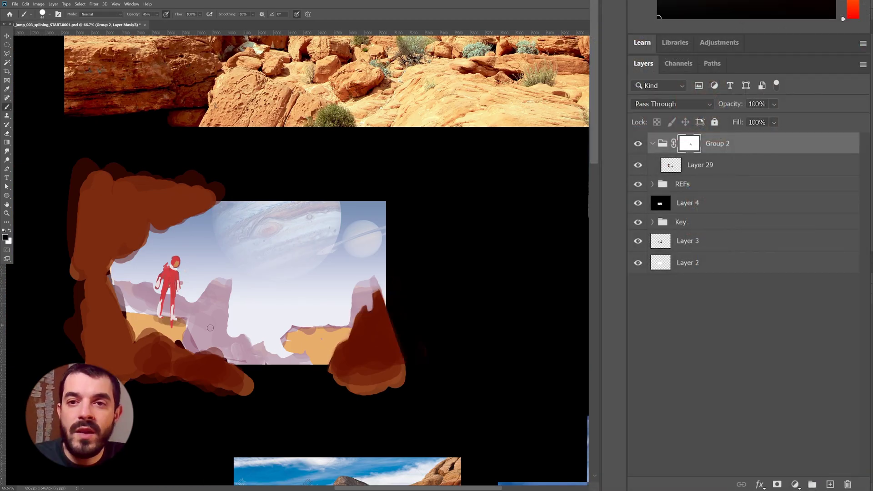
Step: Swap the painting color for Group 2's mask and hide Layer 4 and Layer 3
{"action": "key", "text": "x"}
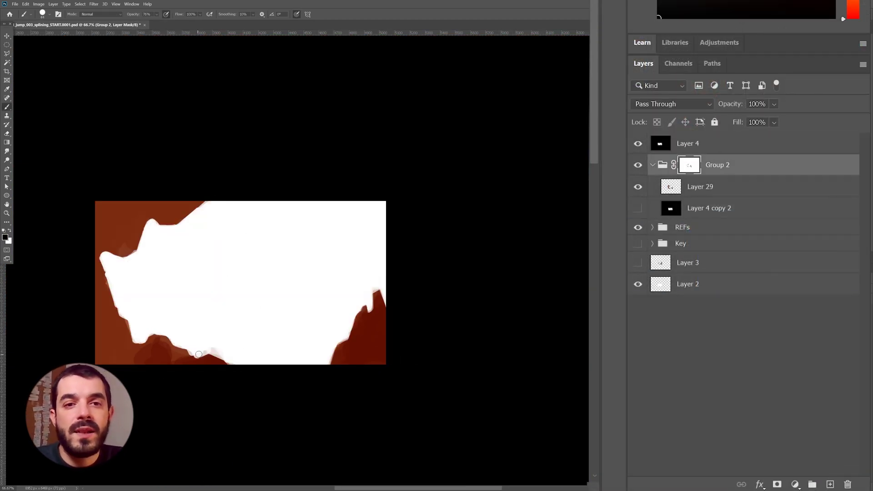
{"action": "left_click", "coordinate": [638, 143]}
{"action": "left_click", "coordinate": [638, 262]}
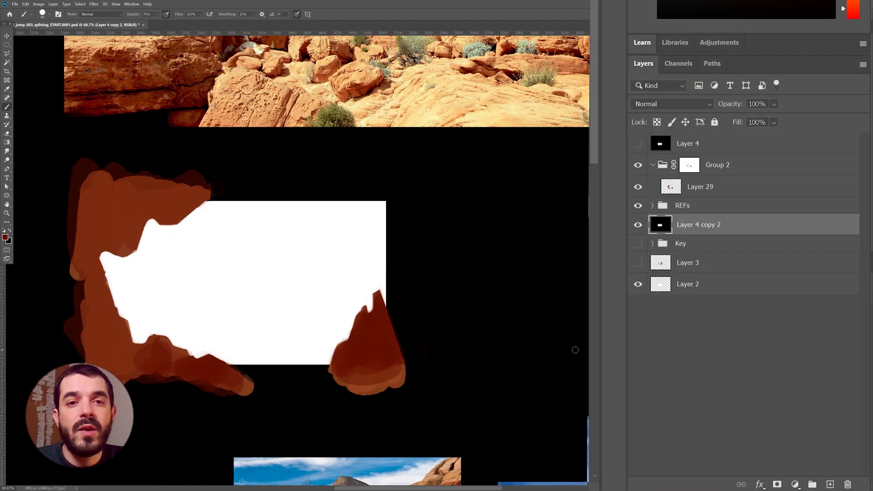
Step: Paste the selected canyon rock photo above Layer 29, fit it over the left foreground rocks and try other blend modes
{"action": "key", "text": "ctrl+minus"}
{"action": "key", "text": "ctrl+minus"}
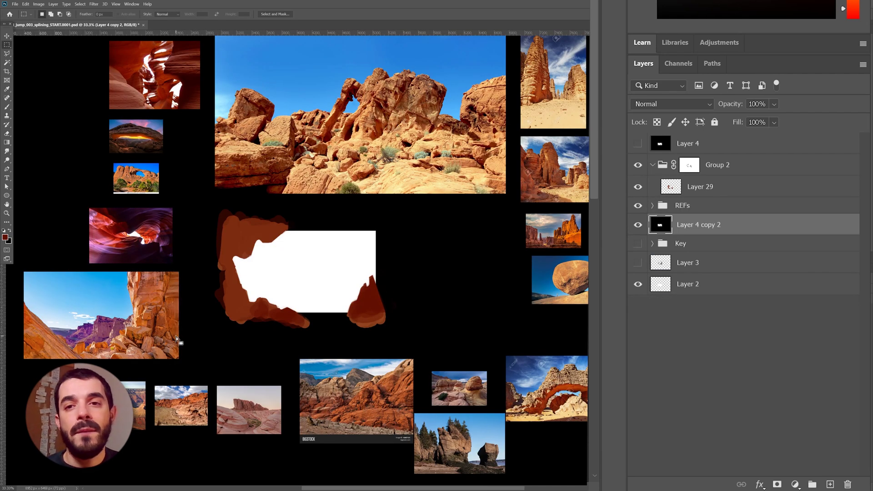
{"action": "left_click", "coordinate": [702, 196]}
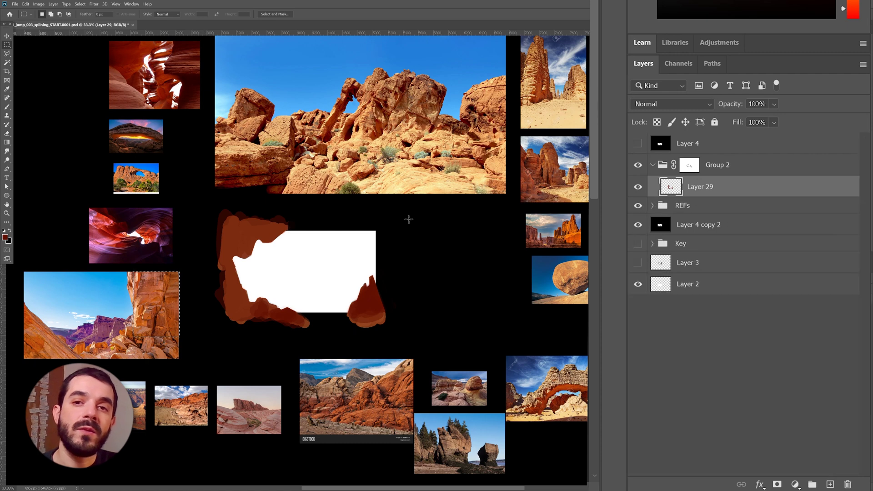
{"action": "key", "text": "ctrl+v"}
{"action": "key", "text": "v"}
{"action": "key", "text": "ctrl+plus"}
{"action": "key", "text": "ctrl+t"}
{"action": "mouse_move", "coordinate": [179, 266]}
{"action": "left_mouse_down"}
{"action": "mouse_move", "coordinate": [195, 246]}
{"action": "mouse_move", "coordinate": [248, 427]}
{"action": "left_mouse_up"}
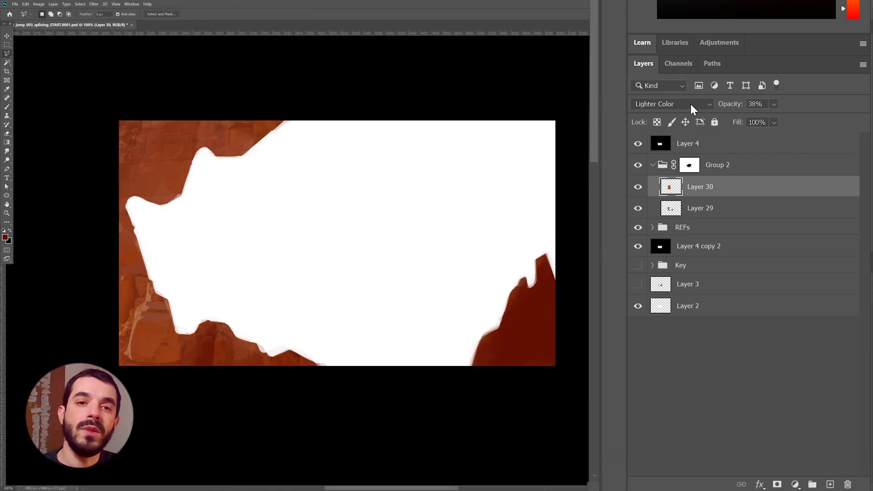
{"action": "scroll", "coordinate": [683, 103], "scroll_direction": "down", "scroll_amount": 1}
{"action": "scroll", "coordinate": [683, 102], "scroll_direction": "down", "scroll_amount": 1}
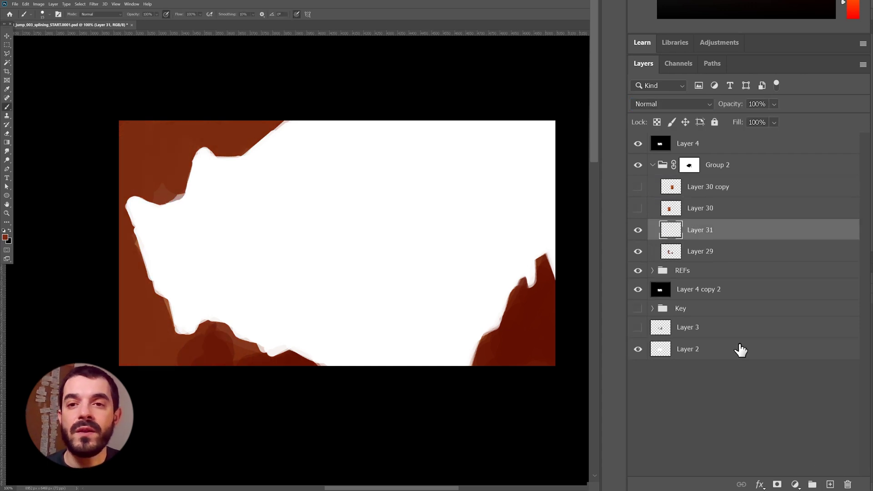
Step: Move Layer 31 below Layer 29 as a solid rust-brown base and show Layer 30 and Layer 30 copy
{"action": "key", "text": "ctrl+bracketleft"}
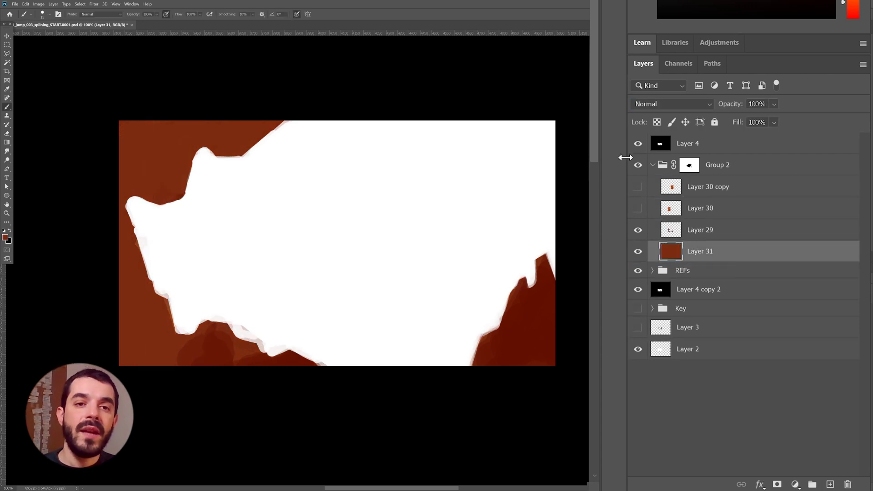
{"action": "left_click", "coordinate": [637, 209]}
{"action": "left_click", "coordinate": [637, 187]}
{"action": "left_click", "coordinate": [653, 165]}
{"action": "left_click", "coordinate": [652, 165]}
Step: Paint on Group 2's mask to clean and sharpen the foreground rock edges, and rename the group as FG
{"action": "right_click", "coordinate": [208, 225]}
{"action": "left_click", "coordinate": [237, 236]}
{"action": "left_click_drag", "start_coordinate": [185, 234], "coordinate": [186, 236]}
{"action": "left_click_drag", "start_coordinate": [243, 324], "coordinate": [273, 351]}
{"action": "key", "text": "x"}
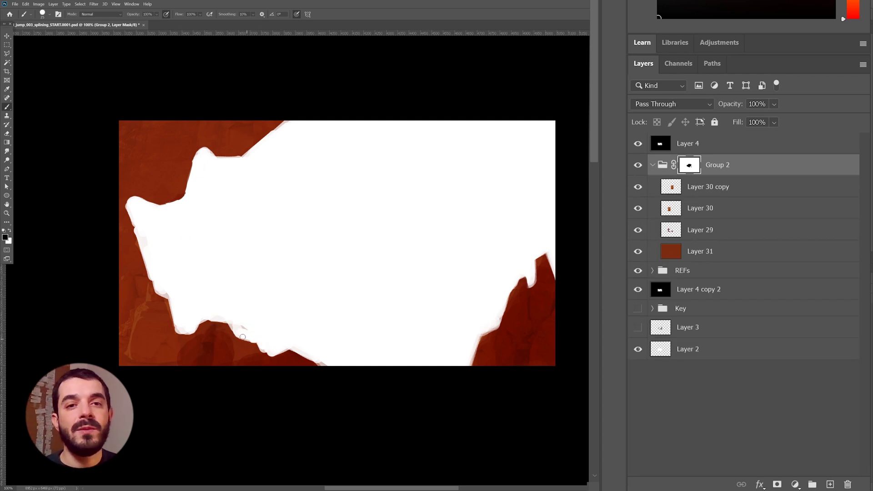
{"action": "mouse_move", "coordinate": [200, 321]}
{"action": "left_mouse_down"}
{"action": "mouse_move", "coordinate": [180, 329]}
{"action": "mouse_move", "coordinate": [130, 209]}
{"action": "left_mouse_up"}
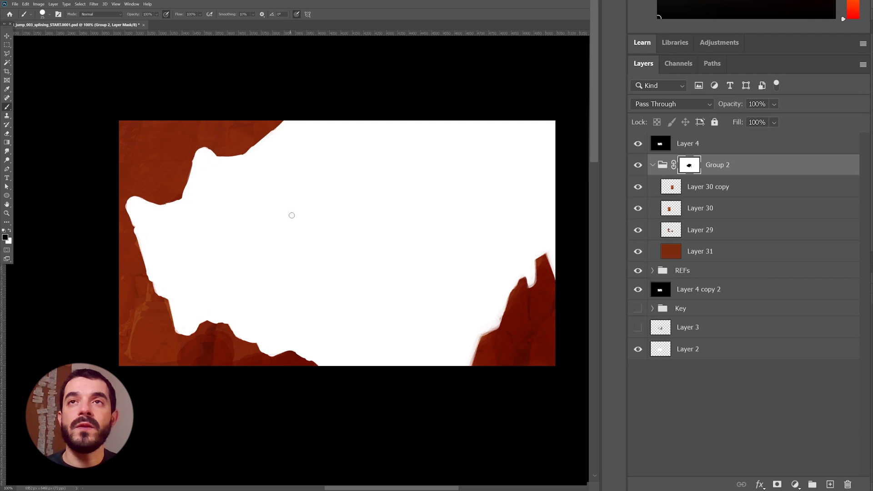
{"action": "right_click", "coordinate": [545, 250]}
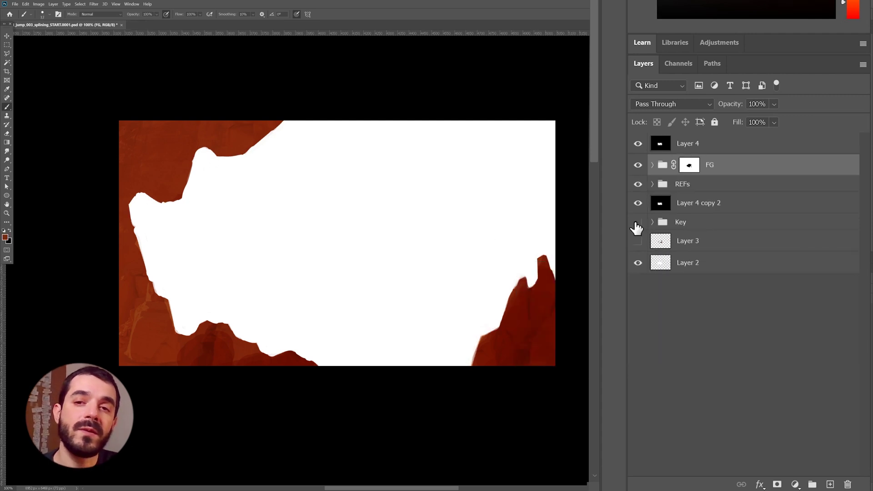
Step: Compare the foreground rocks with the sketch on Layer 3 and show the Key group
{"action": "left_click", "coordinate": [638, 241]}
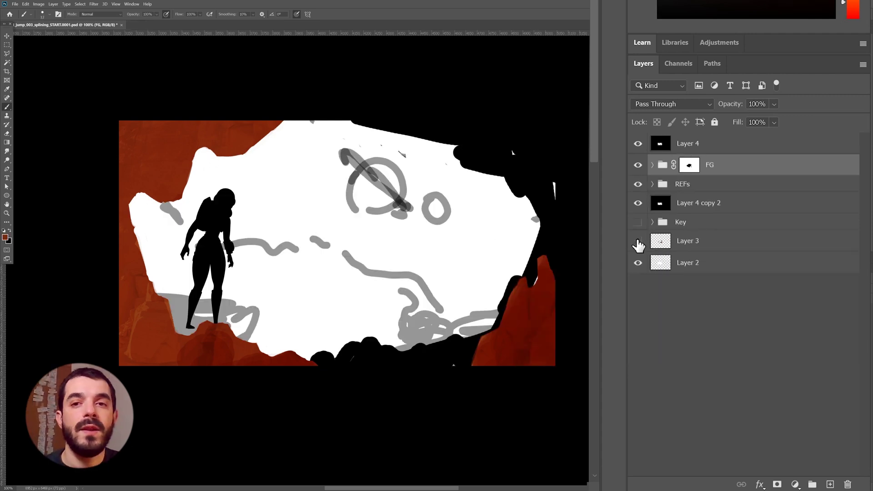
{"action": "left_click", "coordinate": [638, 241]}
{"action": "left_click", "coordinate": [638, 222]}
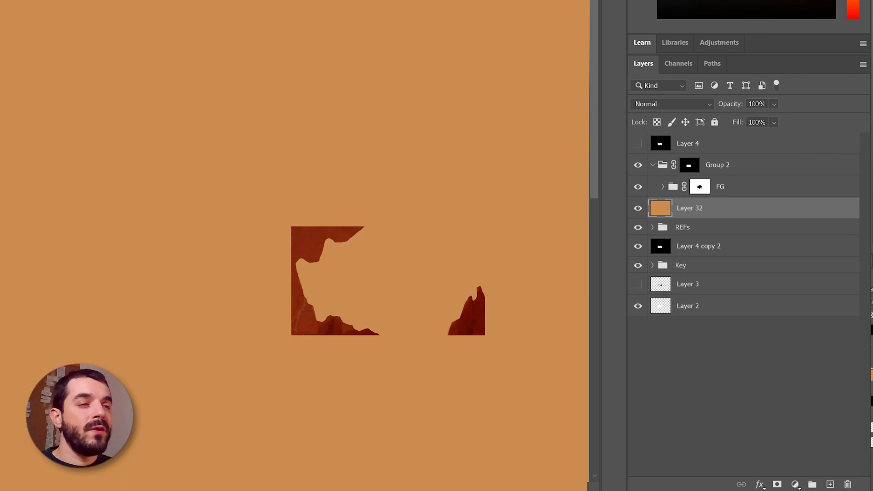
Step: Place the orange Layer 32 in a new group and add a layer mask to that group
{"action": "scroll", "coordinate": [434, 303], "scroll_direction": "up", "scroll_amount": 3}
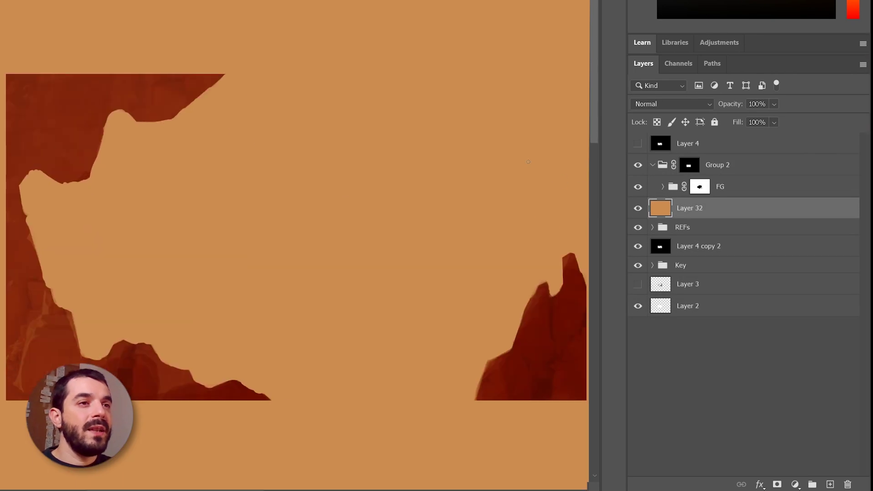
{"action": "left_click", "coordinate": [812, 484]}
{"action": "left_click_drag", "start_coordinate": [696, 224], "coordinate": [695, 209]}
{"action": "left_click", "coordinate": [777, 485]}
Step: Lasso the two platform shapes, mask out everything else in Group 3, deselect and show Layer 4
{"action": "key", "text": "l"}
{"action": "mouse_move", "coordinate": [465, 408]}
{"action": "left_mouse_down"}
{"action": "mouse_move", "coordinate": [489, 428]}
{"action": "mouse_move", "coordinate": [465, 409]}
{"action": "left_mouse_up"}
{"action": "mouse_move", "coordinate": [79, 283]}
{"action": "left_mouse_down"}
{"action": "mouse_move", "coordinate": [133, 414]}
{"action": "mouse_move", "coordinate": [79, 284]}
{"action": "left_mouse_up"}
{"action": "key", "text": "ctrl+shift+i"}
{"action": "key", "text": "alt+BackSpace"}
{"action": "key", "text": "ctrl+d"}
{"action": "left_click", "coordinate": [638, 144]}
{"action": "left_click", "coordinate": [638, 209]}
{"action": "left_click", "coordinate": [638, 208]}
{"action": "left_click", "coordinate": [655, 230]}
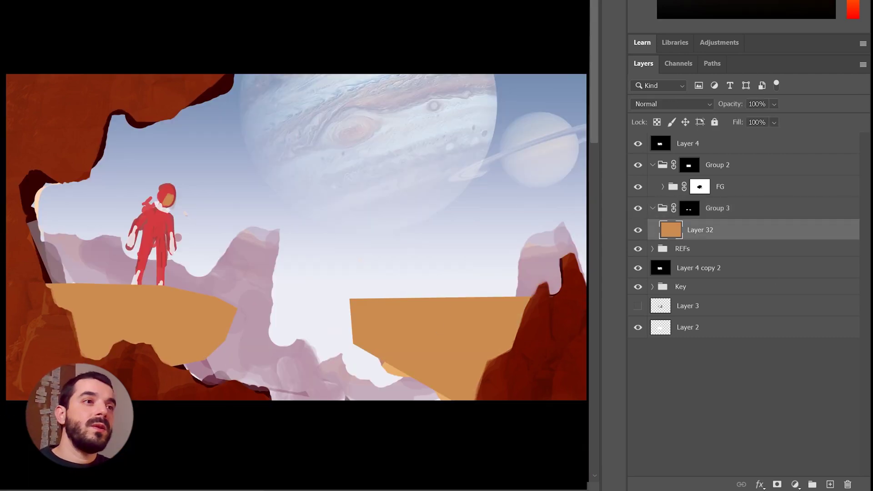
Step: Copy a rock section from the large canyon photo above Layer 32 in Group 3 and fit it over both platforms
{"action": "left_click", "coordinate": [689, 209]}
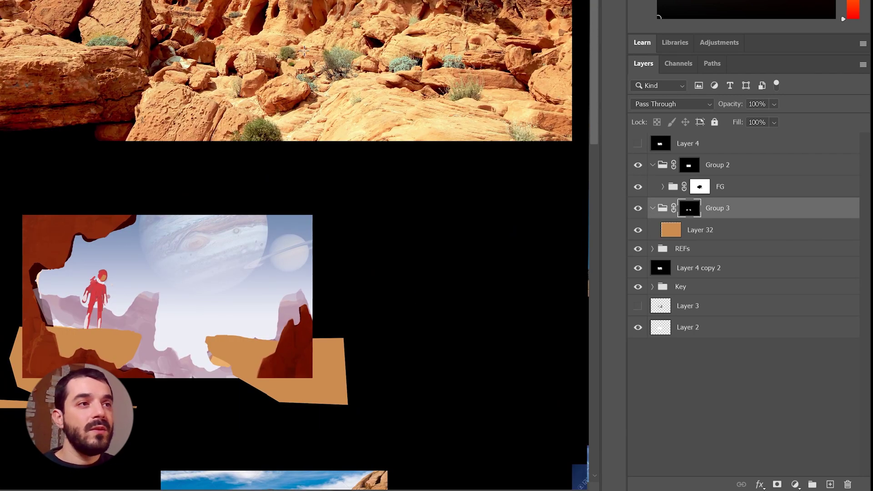
{"action": "left_click_drag", "start_coordinate": [404, 16], "coordinate": [521, 63]}
{"action": "left_click", "coordinate": [708, 237]}
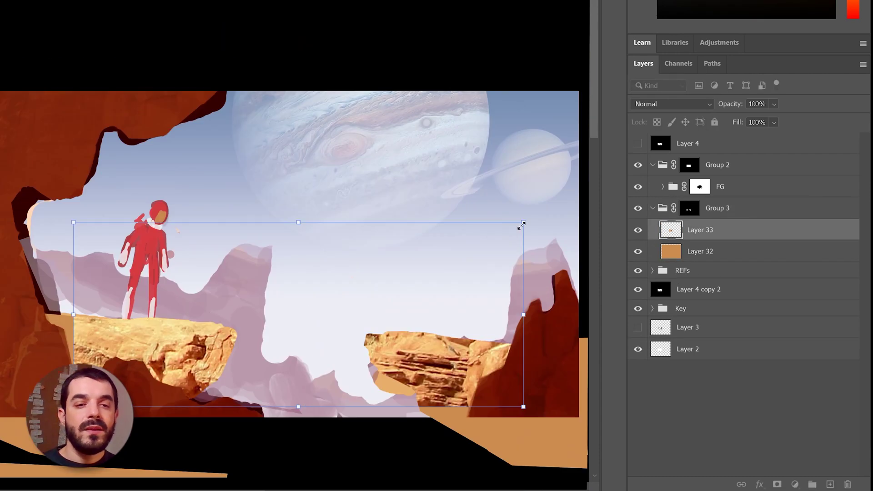
Step: Set the platform rock texture on Layer 33 to Soft Light at 40% opacity
{"action": "left_click", "coordinate": [672, 104]}
{"action": "left_click", "coordinate": [651, 126]}
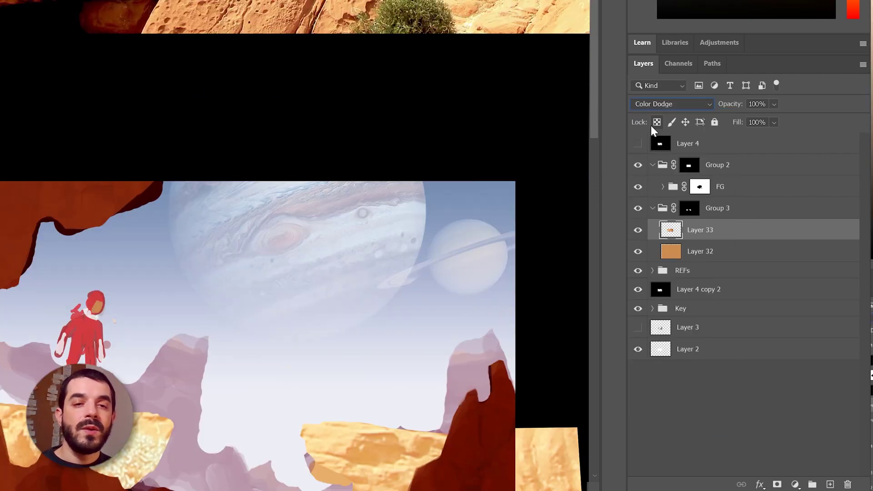
{"action": "key", "text": "Down"}
{"action": "key", "text": "Down"}
{"action": "key", "text": "Down"}
{"action": "key", "text": "Down"}
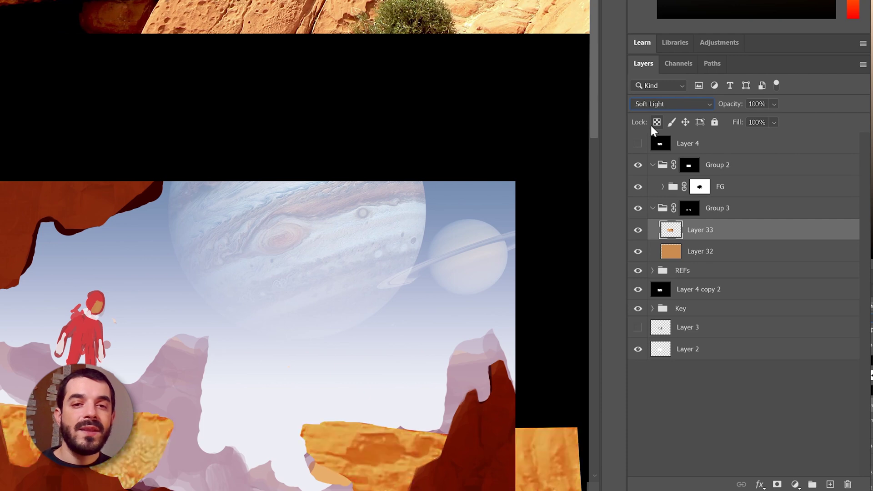
{"action": "left_click", "coordinate": [774, 103]}
{"action": "left_click_drag", "start_coordinate": [798, 118], "coordinate": [746, 118]}
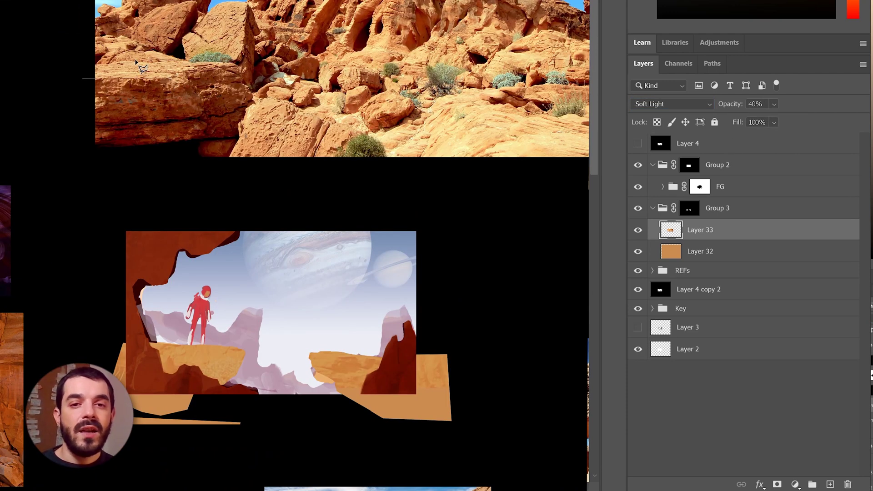
Step: Add a new layer above Layer 33 and rename Group 3 as Platforms
{"action": "key", "text": "ctrl+alt+shift+n"}
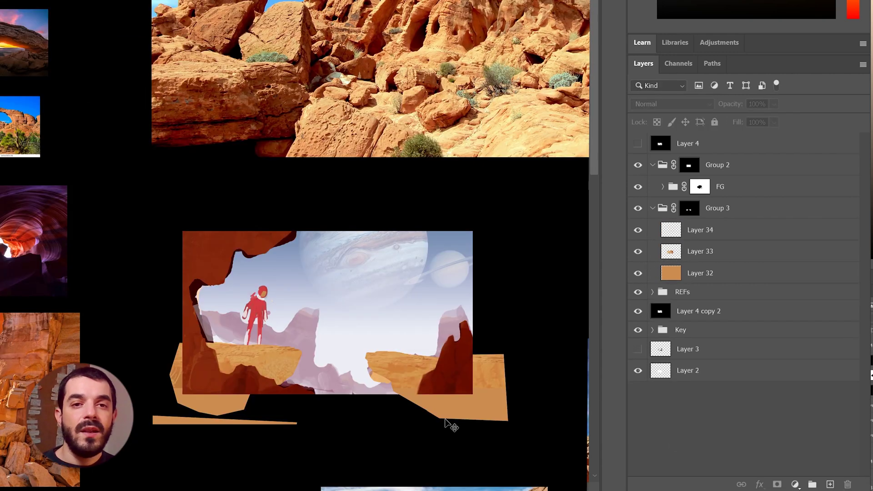
{"action": "left_click", "coordinate": [652, 208]}
{"action": "double_click", "coordinate": [718, 208]}
{"action": "type", "text": "Platforms"}
{"action": "key", "text": "Return"}
Step: Check what the topmost group contains by toggling its visibility, collapse it and rename it as FG
{"action": "left_click", "coordinate": [718, 165]}
{"action": "left_click", "coordinate": [638, 166]}
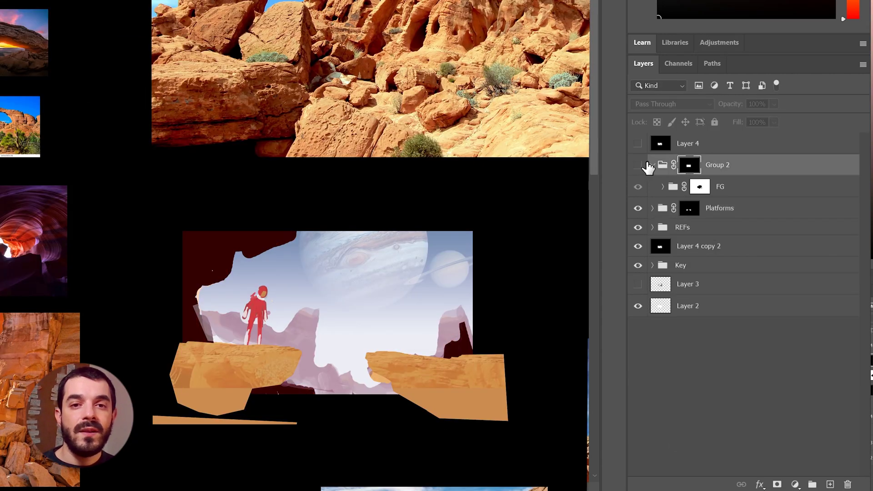
{"action": "left_click", "coordinate": [652, 165]}
{"action": "left_click", "coordinate": [638, 165]}
{"action": "double_click", "coordinate": [717, 164]}
{"action": "type", "text": "FG"}
{"action": "key", "text": "Return"}
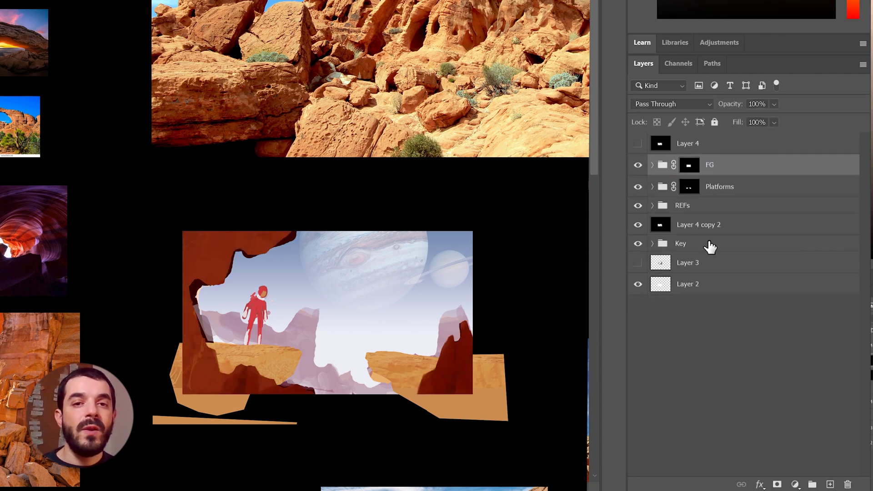
Step: Add a plum-filled BG_mountains layer inside a new masked group between Platforms and REFs
{"action": "left_click", "coordinate": [700, 206]}
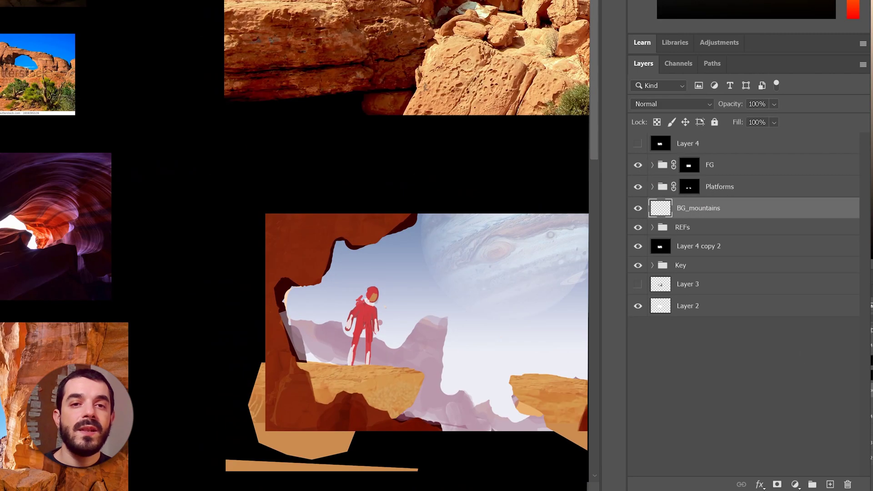
{"action": "left_click", "coordinate": [777, 485]}
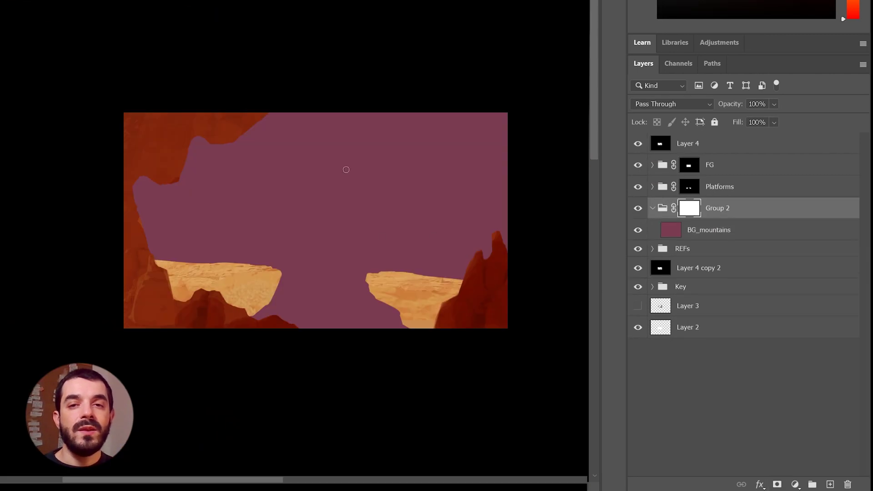
Step: Paint on the mountain group's mask to carve out the sky and rough in the plum mountain silhouettes
{"action": "right_click", "coordinate": [364, 239]}
{"action": "left_click_drag", "start_coordinate": [410, 262], "coordinate": [417, 262]}
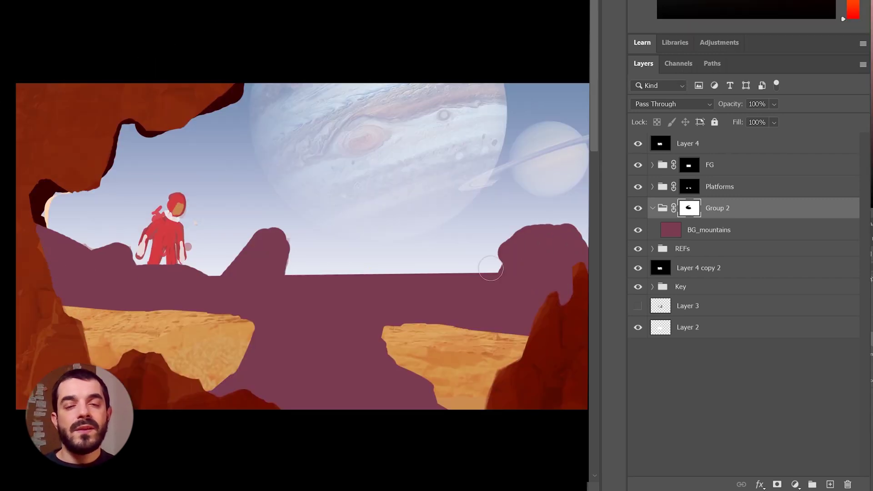
{"action": "mouse_move", "coordinate": [487, 266]}
{"action": "left_mouse_down"}
{"action": "mouse_move", "coordinate": [407, 383]}
{"action": "mouse_move", "coordinate": [356, 383]}
{"action": "left_mouse_up"}
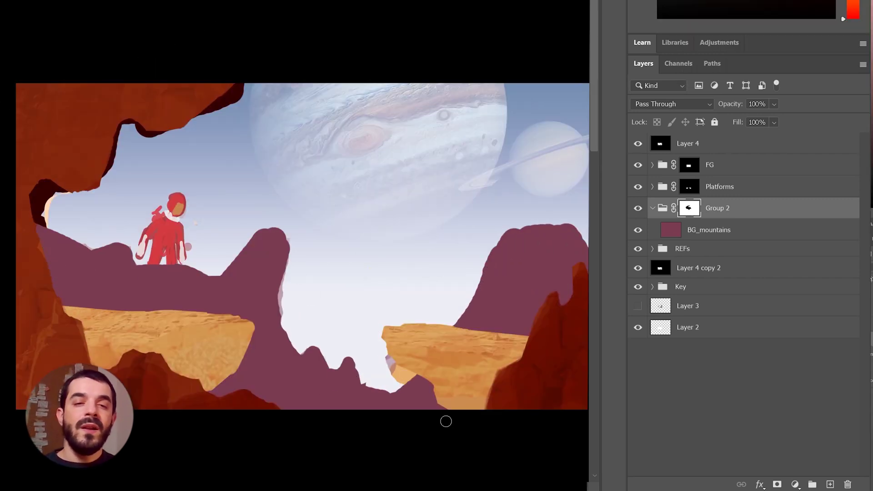
{"action": "mouse_move", "coordinate": [532, 230]}
{"action": "left_mouse_down"}
{"action": "mouse_move", "coordinate": [580, 273]}
{"action": "mouse_move", "coordinate": [493, 243]}
{"action": "left_mouse_up"}
{"action": "mouse_move", "coordinate": [411, 377]}
{"action": "left_mouse_down"}
{"action": "mouse_move", "coordinate": [286, 347]}
{"action": "mouse_move", "coordinate": [291, 260]}
{"action": "left_mouse_up"}
Step: Refine the mountain mask by hiding and restoring areas, giving the ridges angular edges and a taller peak on the right
{"action": "key", "text": "x"}
{"action": "mouse_move", "coordinate": [254, 245]}
{"action": "left_mouse_down"}
{"action": "mouse_move", "coordinate": [292, 232]}
{"action": "mouse_move", "coordinate": [200, 277]}
{"action": "left_mouse_up"}
{"action": "left_click_drag", "start_coordinate": [125, 244], "coordinate": [42, 226]}
{"action": "key", "text": "x"}
{"action": "left_click_drag", "start_coordinate": [584, 191], "coordinate": [564, 298]}
{"action": "left_click_drag", "start_coordinate": [554, 182], "coordinate": [551, 264]}
{"action": "key", "text": "x"}
{"action": "left_click_drag", "start_coordinate": [294, 232], "coordinate": [274, 314]}
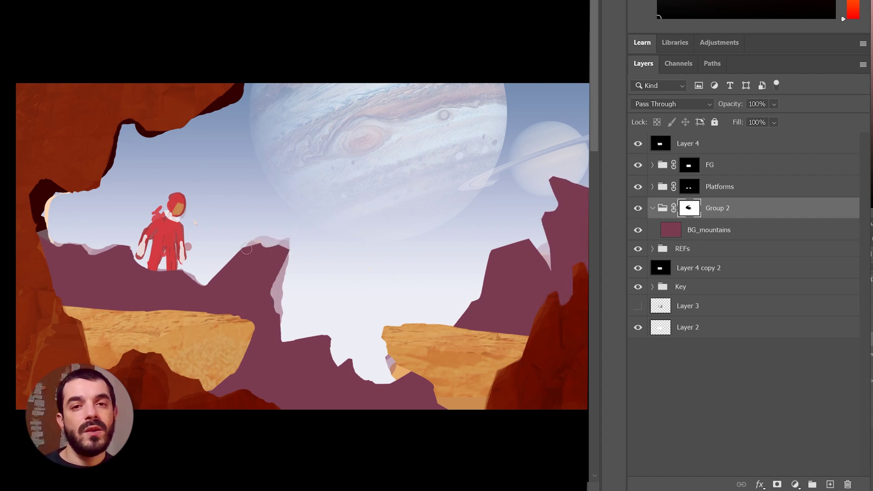
{"action": "left_click_drag", "start_coordinate": [268, 244], "coordinate": [235, 255]}
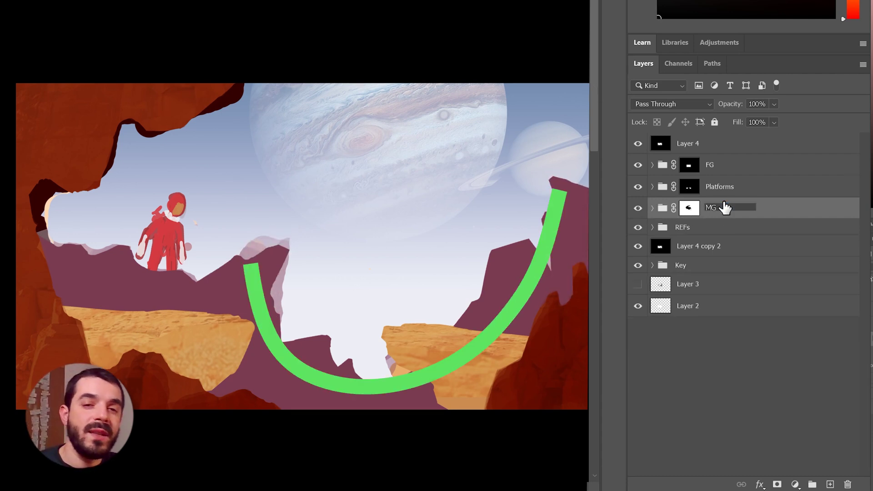
Step: Rename the mountain group as MG_mountain and gather the scene groups, including the Key group's planets and sky, in a DMP group
{"action": "key", "text": "Return"}
{"action": "left_click", "coordinate": [651, 265]}
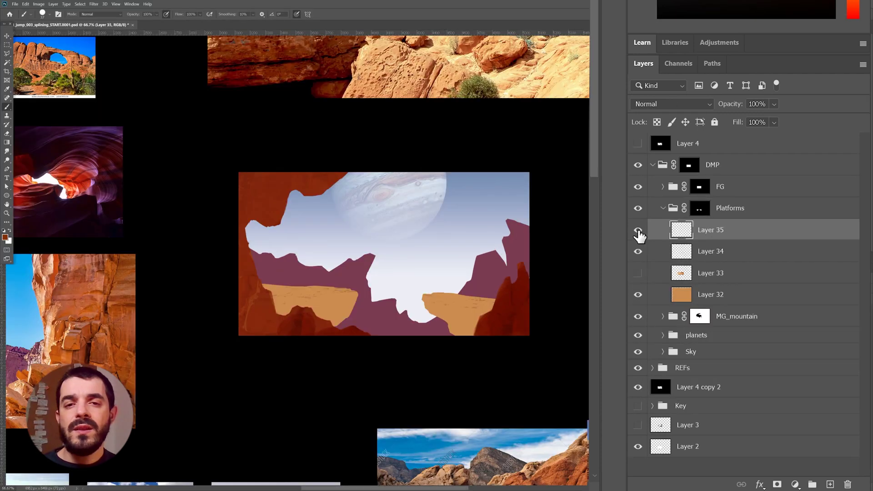
Step: Move Layer 35 directly above Layer 32 and paint sampled light-sand highlights along the platform tops at reduced brush opacity
{"action": "left_click_drag", "start_coordinate": [641, 234], "coordinate": [646, 273]}
{"action": "left_click", "coordinate": [153, 21]}
{"action": "right_click", "coordinate": [428, 273]}
{"action": "left_click", "coordinate": [420, 67], "text": "alt"}
{"action": "mouse_move", "coordinate": [453, 304]}
{"action": "left_mouse_down"}
{"action": "mouse_move", "coordinate": [473, 317]}
{"action": "mouse_move", "coordinate": [428, 300]}
{"action": "left_mouse_up"}
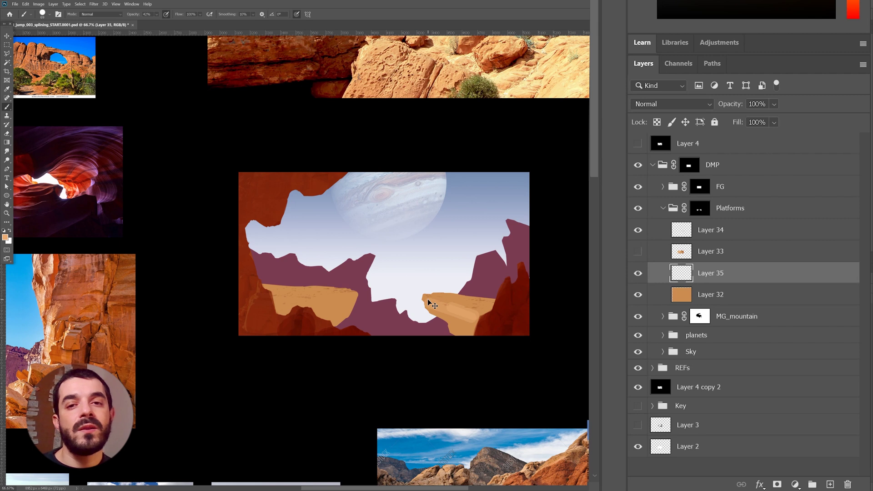
{"action": "key", "text": "ctrl+z"}
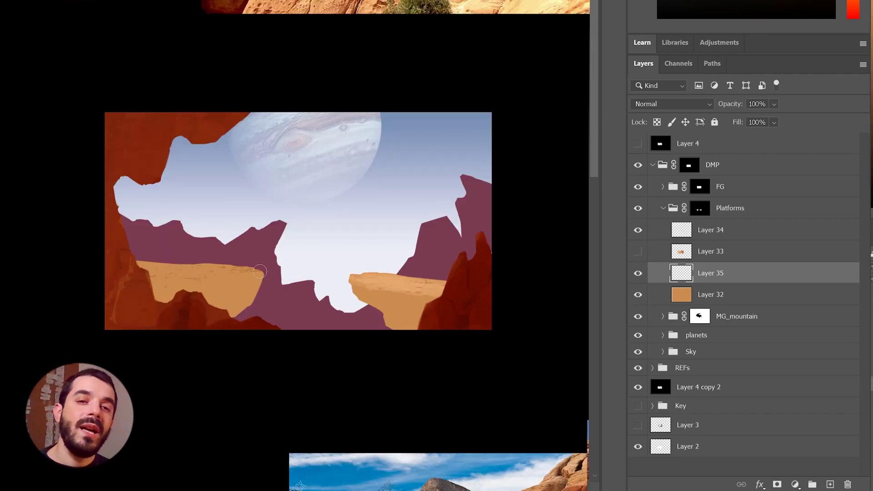
{"action": "left_click_drag", "start_coordinate": [260, 271], "coordinate": [123, 267]}
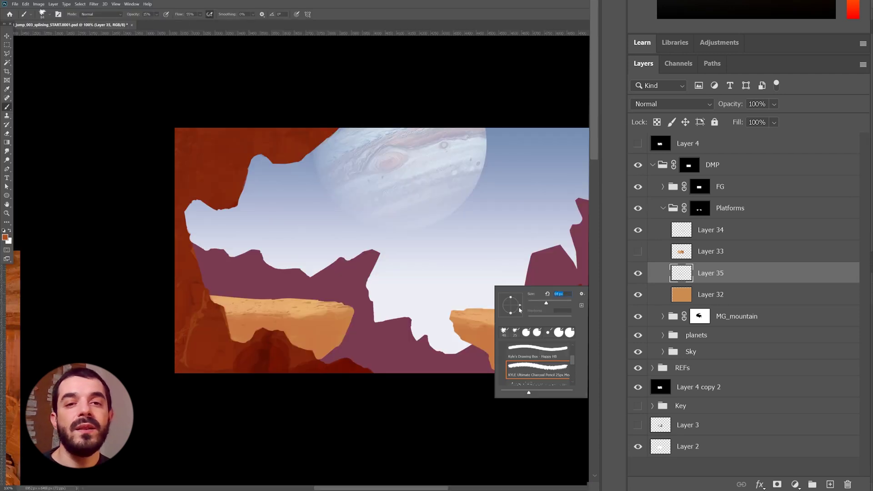
Step: Shade the platform undersides in rust orange with the Ultimate Charcoal Pencil brush, adding a new layer for deeper tones
{"action": "left_click", "coordinate": [461, 283]}
{"action": "mouse_move", "coordinate": [478, 335]}
{"action": "left_mouse_down"}
{"action": "mouse_move", "coordinate": [527, 344]}
{"action": "mouse_move", "coordinate": [494, 339]}
{"action": "left_mouse_up"}
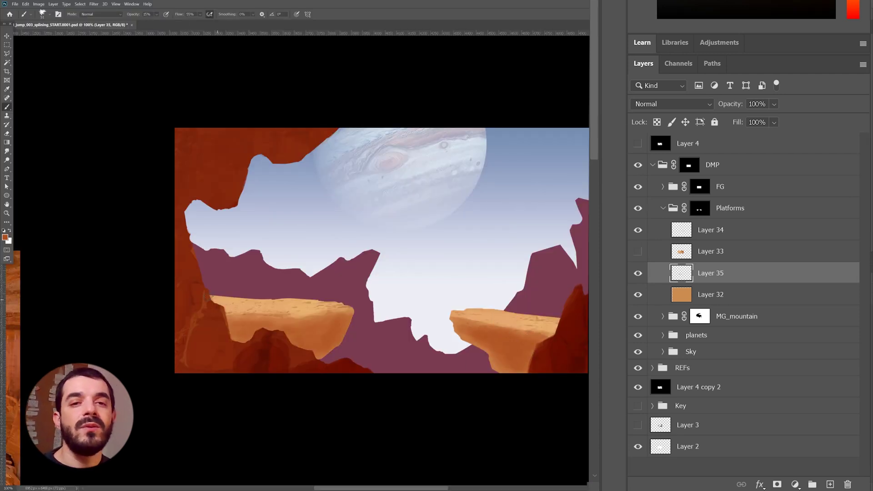
{"action": "key", "text": "ctrl+shift+alt+n"}
{"action": "key", "text": "5"}
{"action": "key", "text": "8"}
{"action": "left_click", "coordinate": [777, 485]}
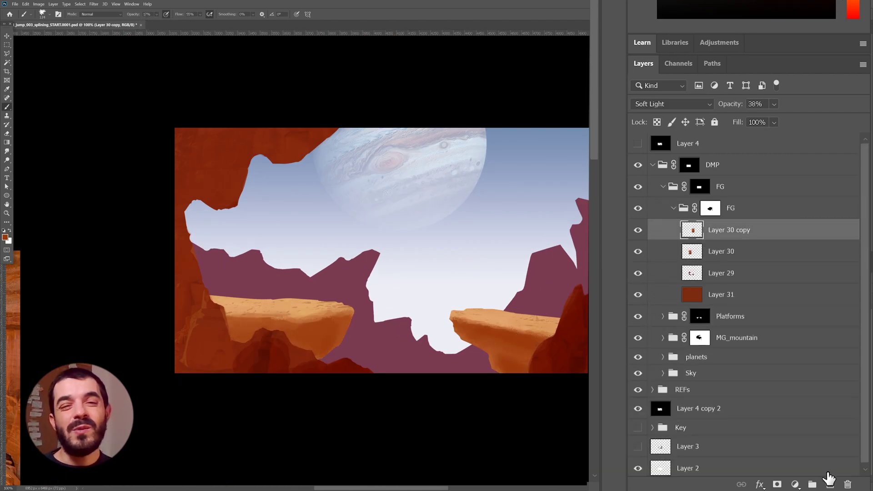
Step: Add a new layer above Layer 30 copy in FG and paint sampled dark rock tones over the foreground rocks
{"action": "left_click", "coordinate": [830, 485]}
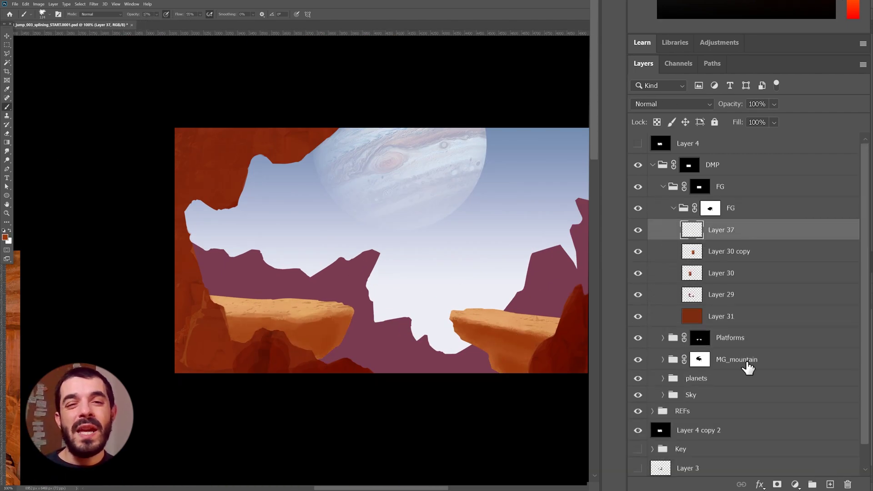
{"action": "scroll", "coordinate": [264, 209], "scroll_direction": "up", "scroll_amount": 3}
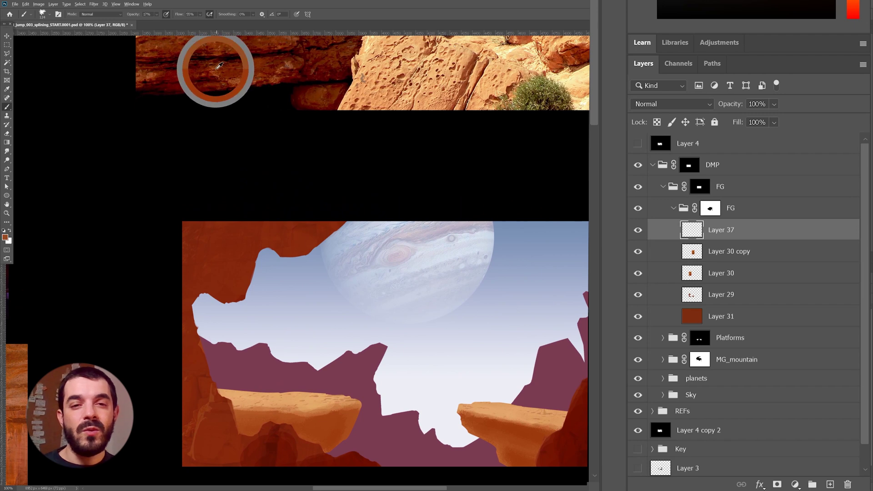
{"action": "left_click_drag", "start_coordinate": [279, 440], "coordinate": [275, 362]}
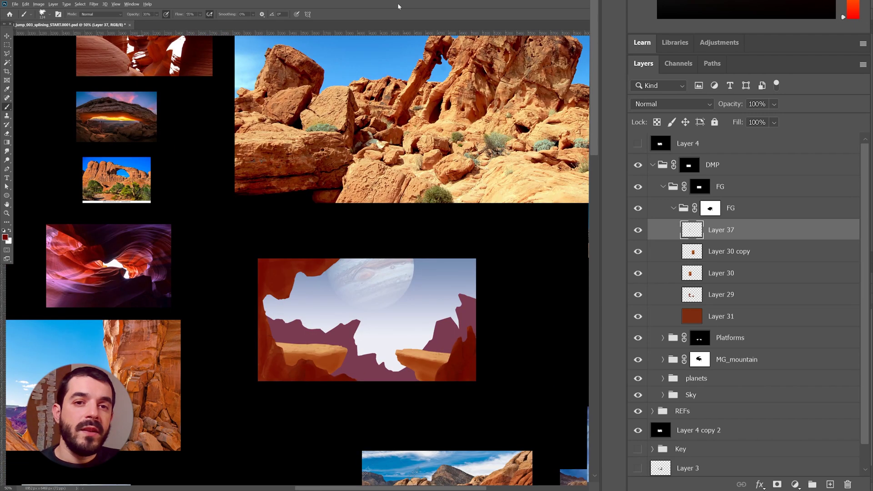
Step: Try a highlight stroke in a sampled canyon orange on the right foreground rock and undo it
{"action": "left_click", "coordinate": [149, 377], "text": "alt"}
{"action": "mouse_move", "coordinate": [459, 347]}
{"action": "left_mouse_down"}
{"action": "mouse_move", "coordinate": [444, 377]}
{"action": "mouse_move", "coordinate": [468, 352]}
{"action": "left_mouse_up"}
{"action": "key", "text": "ctrl+z"}
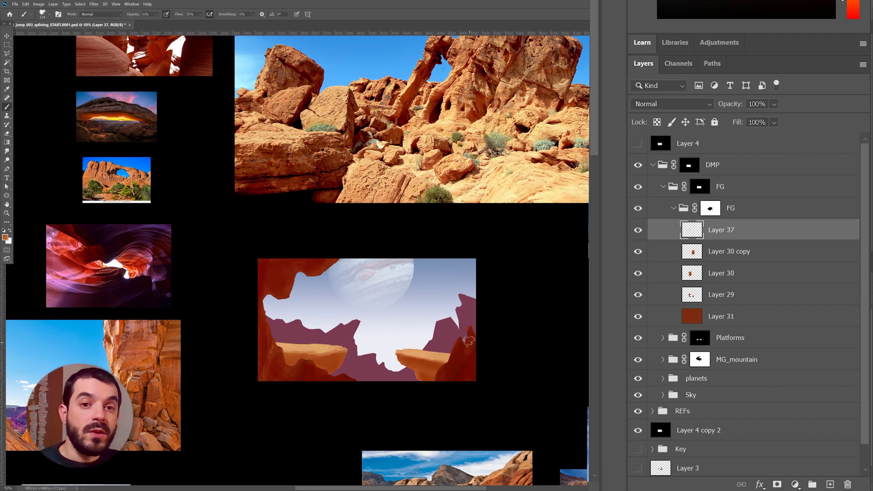
Step: Add a new layer above BG_mountains in the MG_mountain group and paint soft tonal variations in sampled purples over the mountains
{"action": "left_click", "coordinate": [663, 186]}
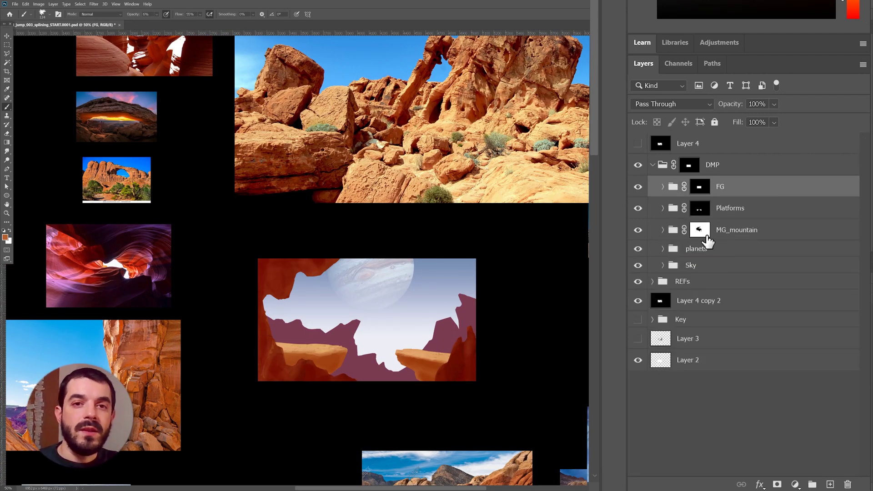
{"action": "left_click", "coordinate": [732, 229]}
{"action": "left_click", "coordinate": [829, 485]}
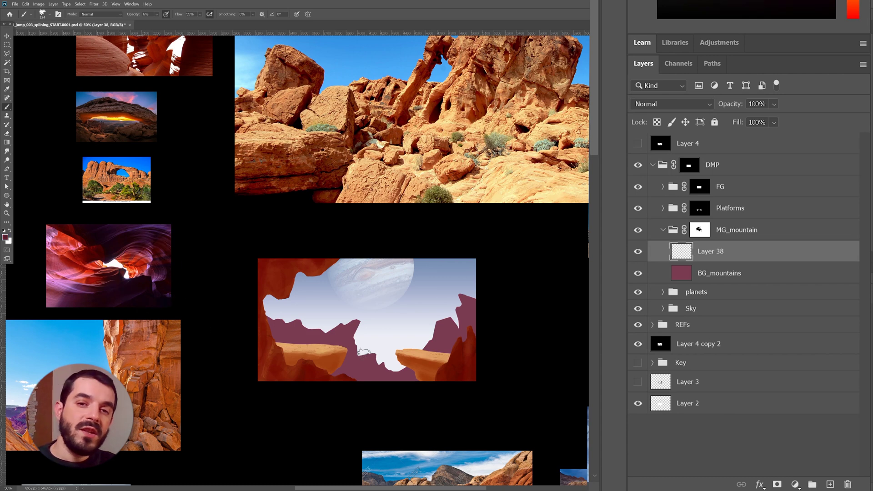
{"action": "scroll", "coordinate": [304, 363], "scroll_direction": "up", "scroll_amount": 2}
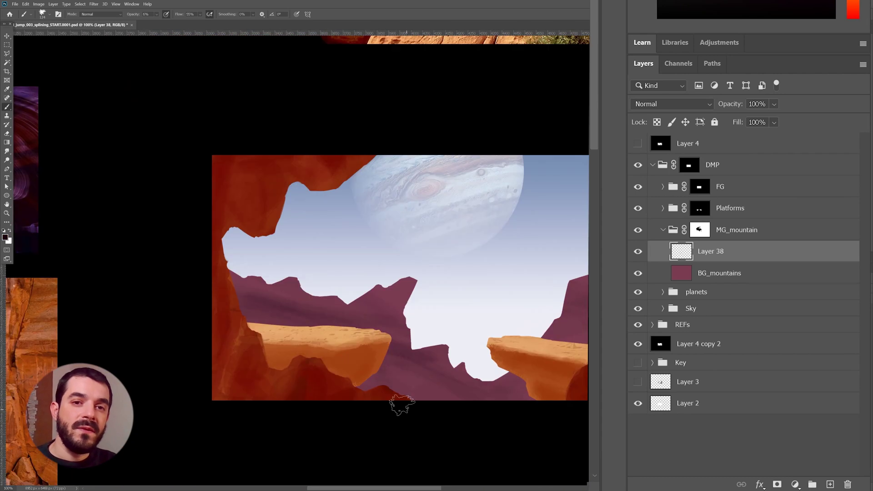
{"action": "left_click_drag", "start_coordinate": [246, 300], "coordinate": [216, 224]}
{"action": "right_click", "coordinate": [561, 270]}
{"action": "left_click", "coordinate": [564, 264]}
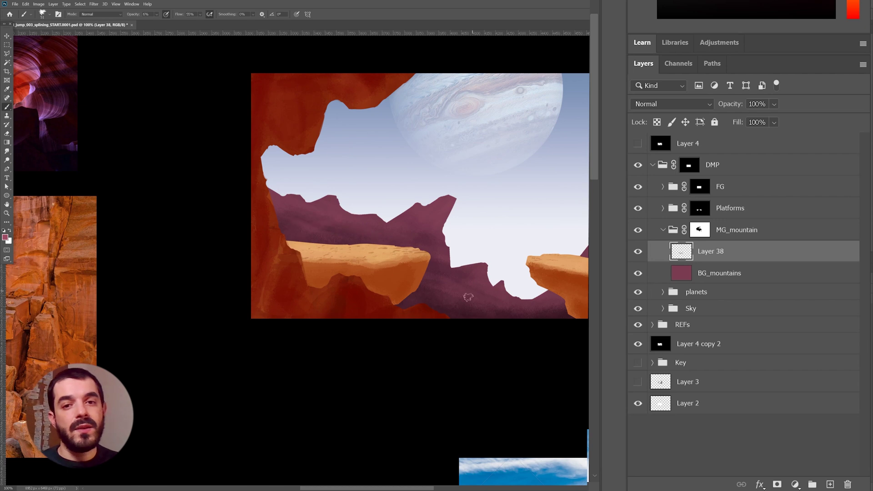
Step: Copy a rectangular piece of striated rock from the red slot-canyon reference photo onto a new layer above Layer 38
{"action": "key", "text": "ctrl+minus"}
{"action": "key", "text": "ctrl+minus"}
{"action": "left_click_drag", "start_coordinate": [248, 328], "coordinate": [249, 277]}
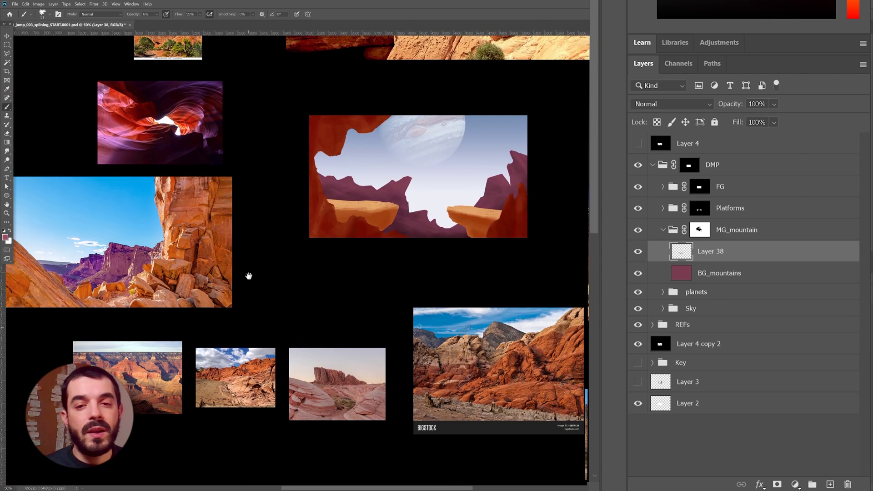
{"action": "left_click_drag", "start_coordinate": [536, 280], "coordinate": [364, 280]}
{"action": "mouse_move", "coordinate": [226, 80]}
{"action": "left_mouse_down"}
{"action": "mouse_move", "coordinate": [411, 339]}
{"action": "mouse_move", "coordinate": [419, 313]}
{"action": "left_mouse_up"}
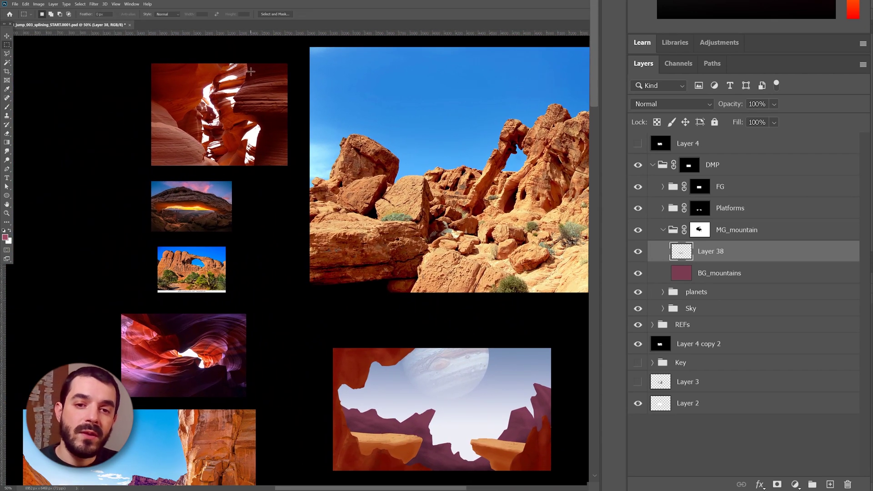
{"action": "key", "text": "ctrl+d"}
{"action": "key", "text": "ctrl+shift+alt+n"}
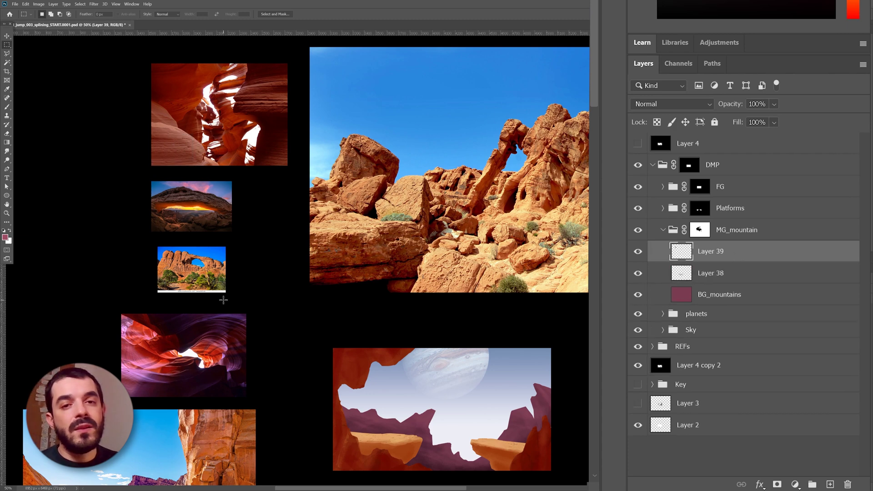
Step: Place the copied striated rock texture over the mid-ground mountains behind the left platform
{"action": "key", "text": "ctrl+t"}
{"action": "key", "text": "ctrl+plus"}
{"action": "key", "text": "ctrl+plus"}
{"action": "left_click_drag", "start_coordinate": [381, 423], "coordinate": [262, 100]}
{"action": "left_click_drag", "start_coordinate": [317, 232], "coordinate": [384, 182]}
{"action": "left_click_drag", "start_coordinate": [319, 277], "coordinate": [234, 289]}
{"action": "left_click_drag", "start_coordinate": [342, 186], "coordinate": [354, 220]}
{"action": "left_click_drag", "start_coordinate": [241, 265], "coordinate": [250, 292]}
{"action": "key", "text": "Escape"}
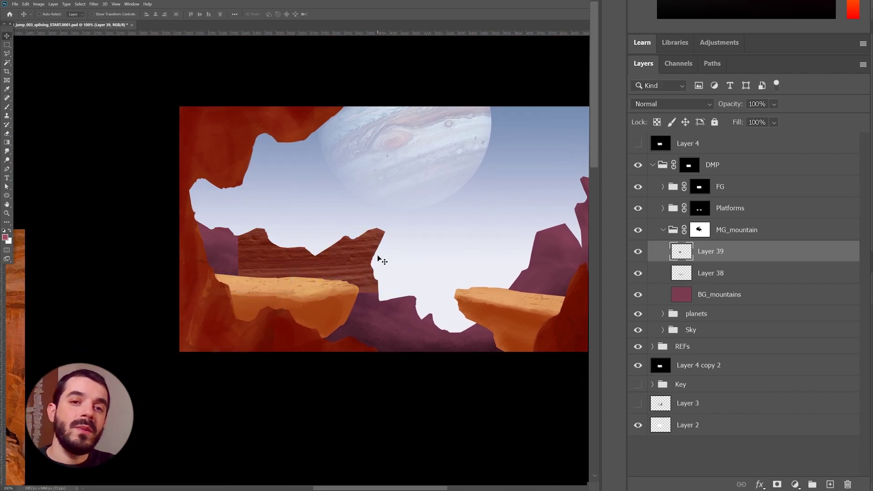
Step: Move Layer 39 out above the DMP group and extend its rock texture with Content-Aware Fill onto a separate layer
{"action": "left_click_drag", "start_coordinate": [720, 210], "coordinate": [659, 155]}
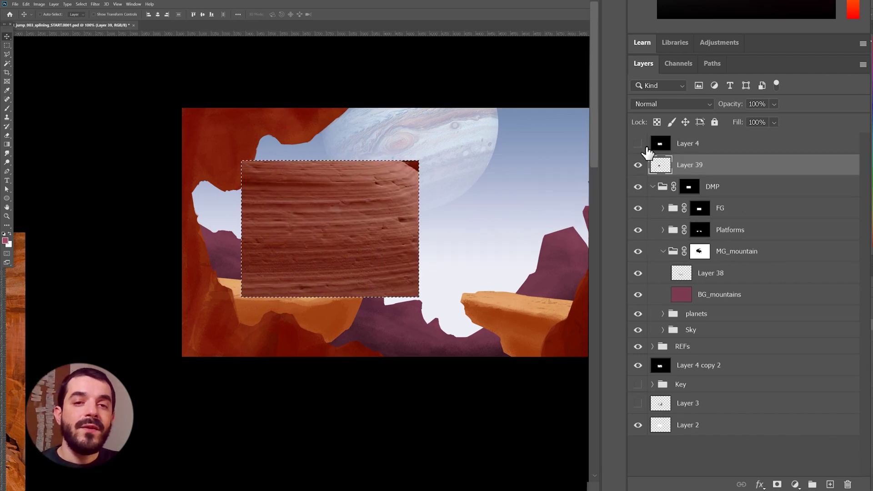
{"action": "left_click", "coordinate": [39, 3]}
{"action": "mouse_move", "coordinate": [26, 4]}
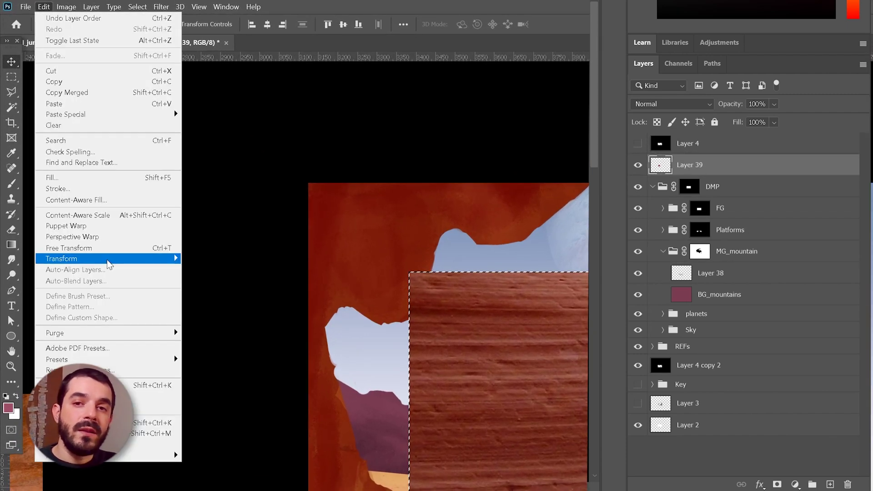
{"action": "left_click", "coordinate": [76, 200]}
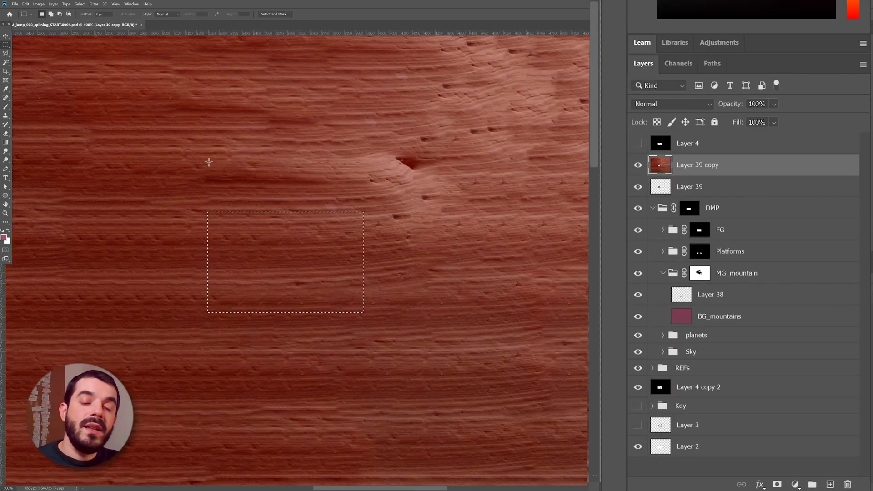
Step: Place the extended rock texture above Layer 38 in MG_mountain and blend it in Soft Light, rotated across the mountains
{"action": "left_click_drag", "start_coordinate": [690, 165], "coordinate": [704, 272]}
{"action": "left_click_drag", "start_coordinate": [704, 271], "coordinate": [704, 272]}
{"action": "left_click", "coordinate": [672, 104]}
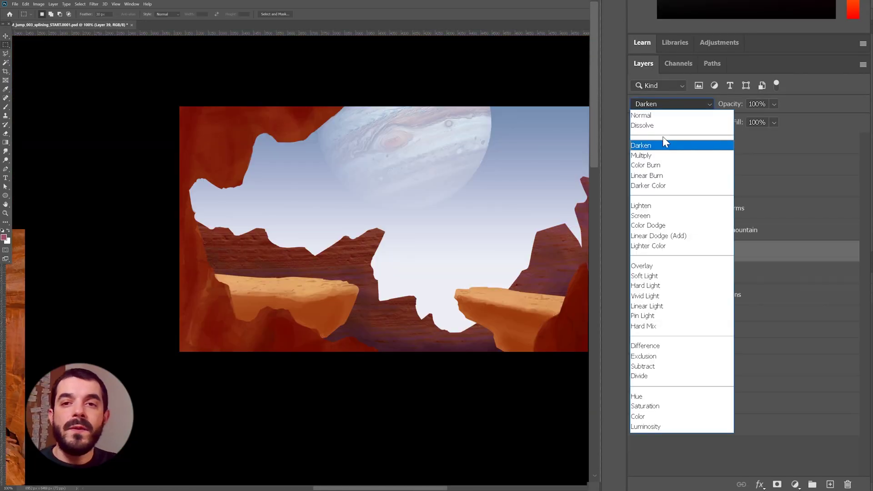
{"action": "left_click", "coordinate": [659, 176]}
{"action": "key", "text": "Down"}
{"action": "key", "text": "Down"}
{"action": "key", "text": "Down"}
{"action": "key", "text": "Down"}
{"action": "key", "text": "Down"}
{"action": "key", "text": "Down"}
{"action": "key", "text": "Down"}
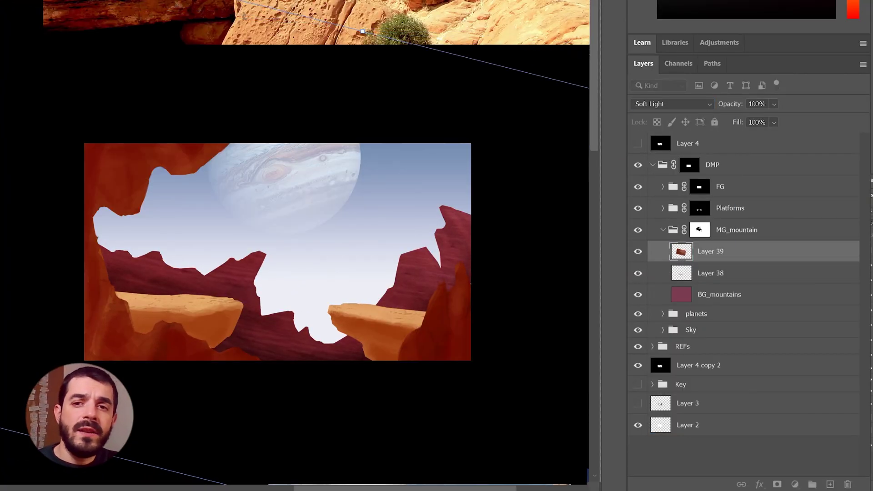
{"action": "key", "text": "Return"}
Step: Compare the mountains with and without Layer 39, and add a Hue/Saturation adjustment layer above it
{"action": "scroll", "coordinate": [520, 268], "scroll_direction": "up", "scroll_amount": 3}
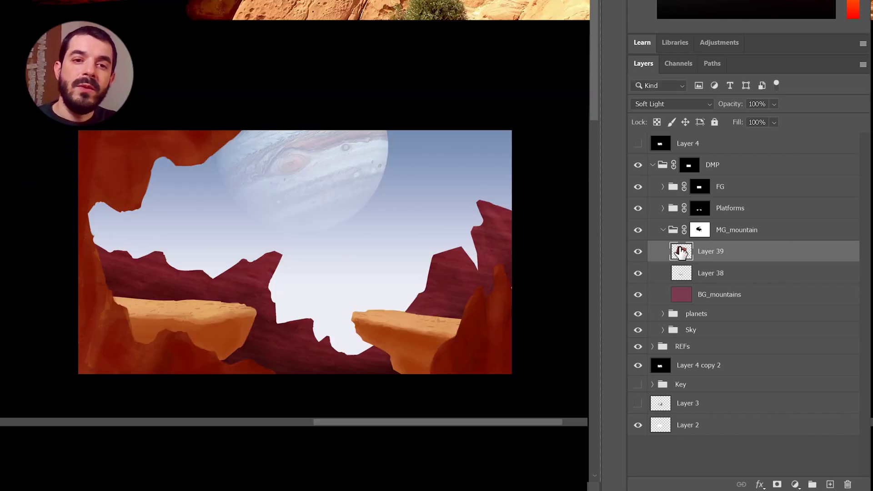
{"action": "left_click", "coordinate": [638, 252]}
{"action": "left_click", "coordinate": [638, 251]}
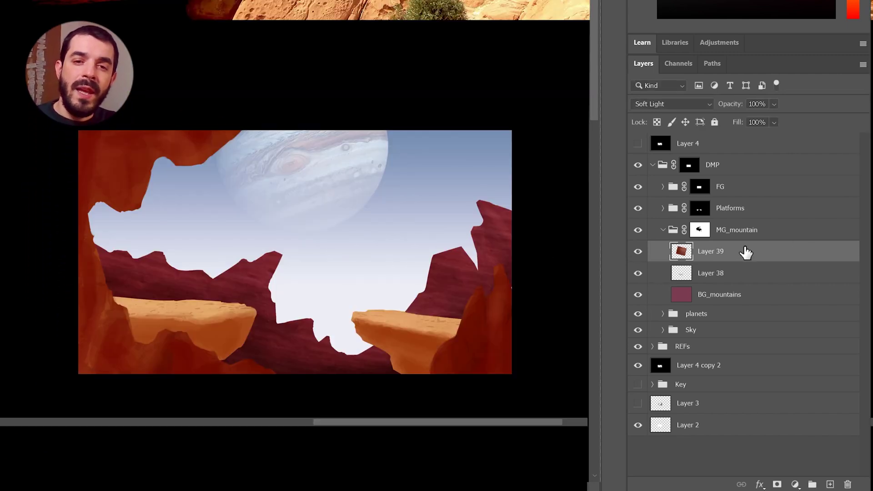
{"action": "left_click", "coordinate": [795, 484]}
{"action": "left_click", "coordinate": [781, 356]}
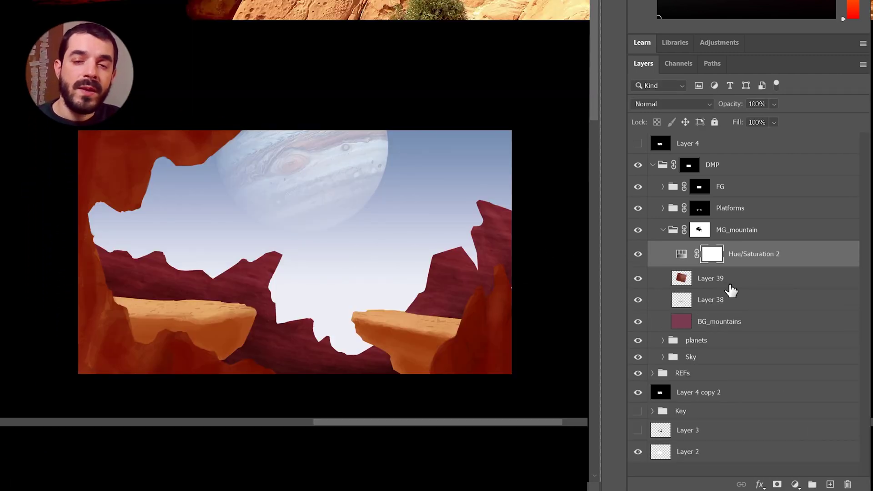
Step: Group Hue/Saturation 2 with Layer 39, applying Soft Light to the group and Normal to Layer 39
{"action": "left_click", "coordinate": [738, 287], "text": "shift"}
{"action": "left_click", "coordinate": [795, 485]}
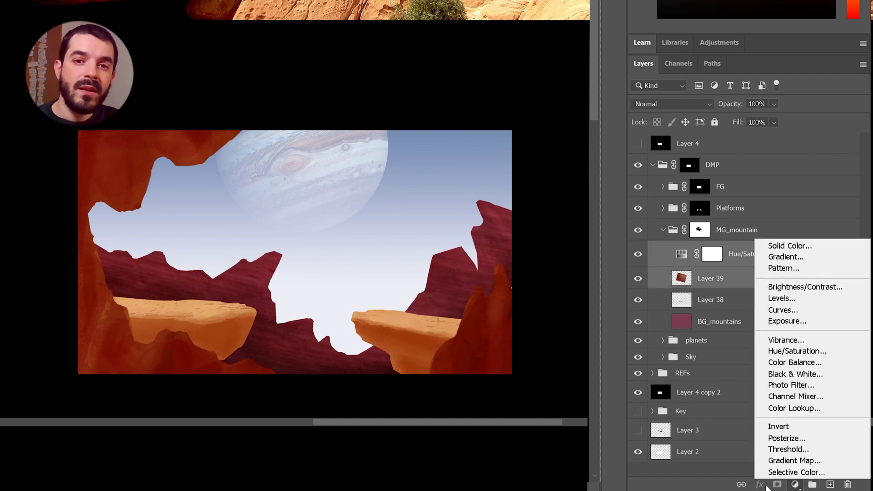
{"action": "left_click", "coordinate": [812, 485]}
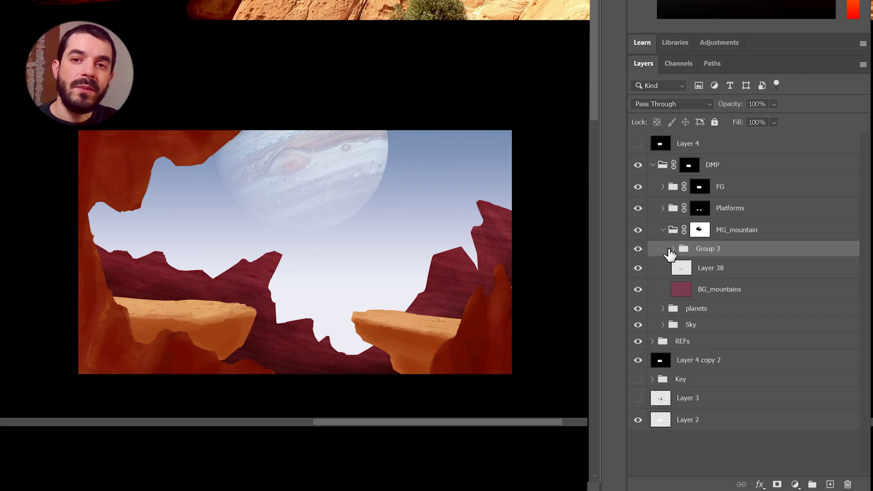
{"action": "left_click", "coordinate": [662, 104]}
{"action": "left_click", "coordinate": [651, 134]}
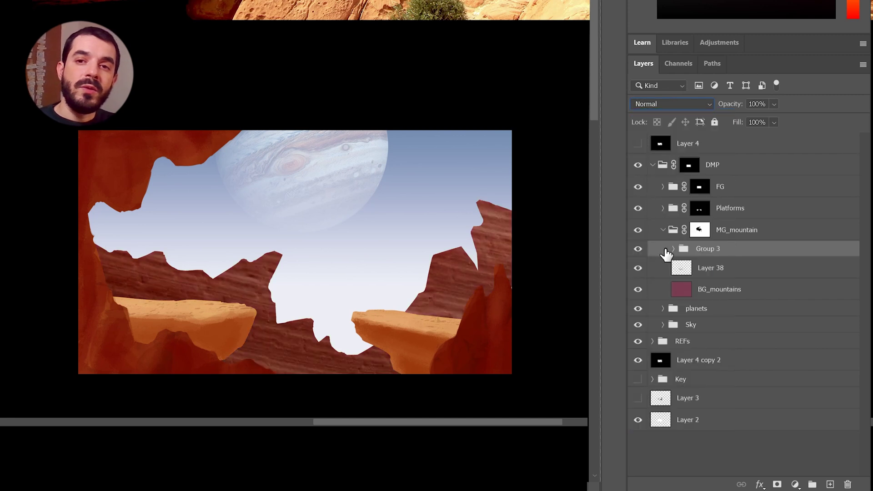
{"action": "left_click", "coordinate": [673, 248]}
{"action": "left_click", "coordinate": [753, 286]}
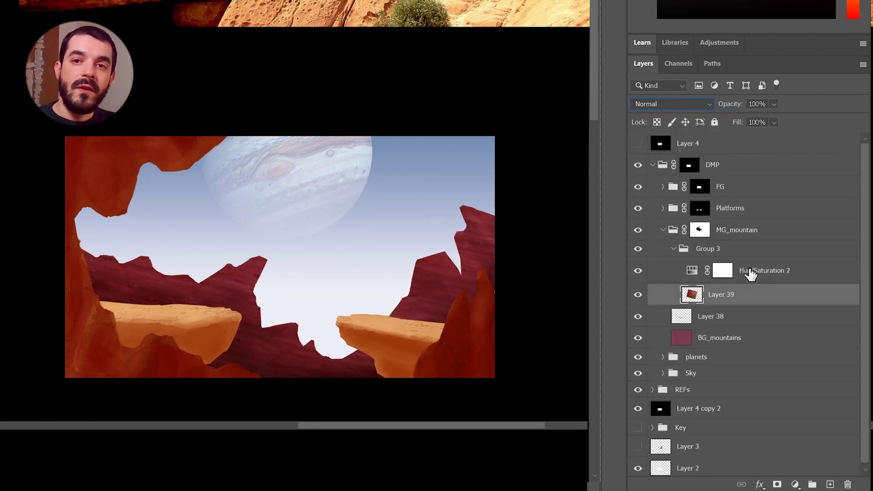
Step: Lower the hue and raise the lightness in Hue/Saturation 2, and rename its group "pattern"
{"action": "left_click", "coordinate": [744, 274]}
{"action": "left_click_drag", "start_coordinate": [435, 93], "coordinate": [343, 94]}
{"action": "left_click_drag", "start_coordinate": [446, 131], "coordinate": [508, 132]}
{"action": "left_click", "coordinate": [736, 230]}
{"action": "double_click", "coordinate": [705, 248]}
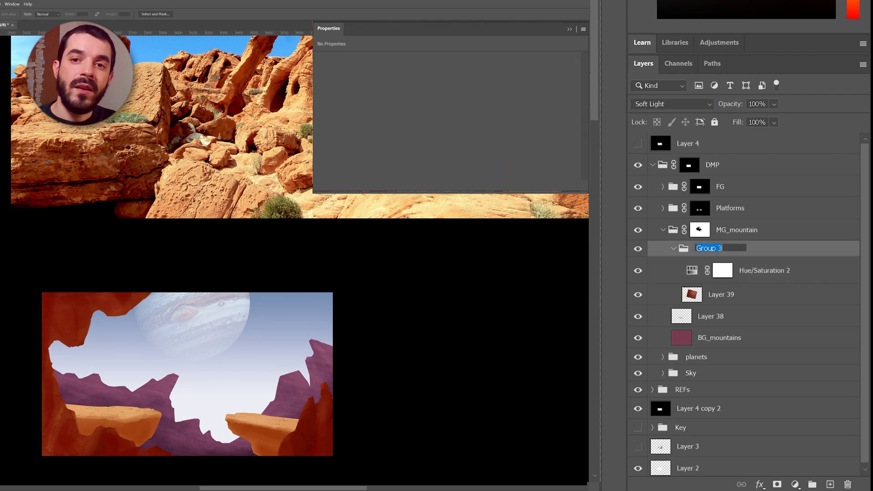
{"action": "type", "text": "pattern"}
{"action": "key", "text": "Return"}
Step: Add a Hue/Saturation adjustment above the pattern group and raise its lightness to fade the mountains into the distance
{"action": "left_click", "coordinate": [699, 230]}
{"action": "left_click", "coordinate": [795, 484]}
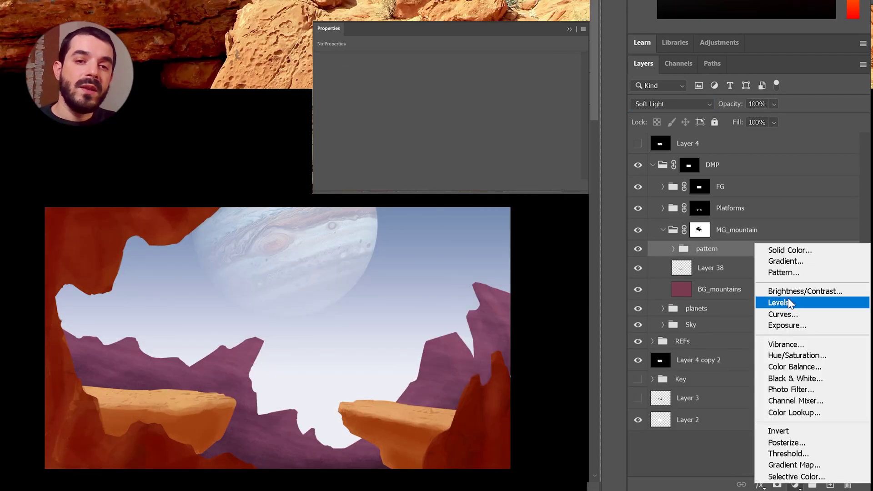
{"action": "left_click", "coordinate": [779, 354]}
{"action": "left_click_drag", "start_coordinate": [447, 130], "coordinate": [490, 131]}
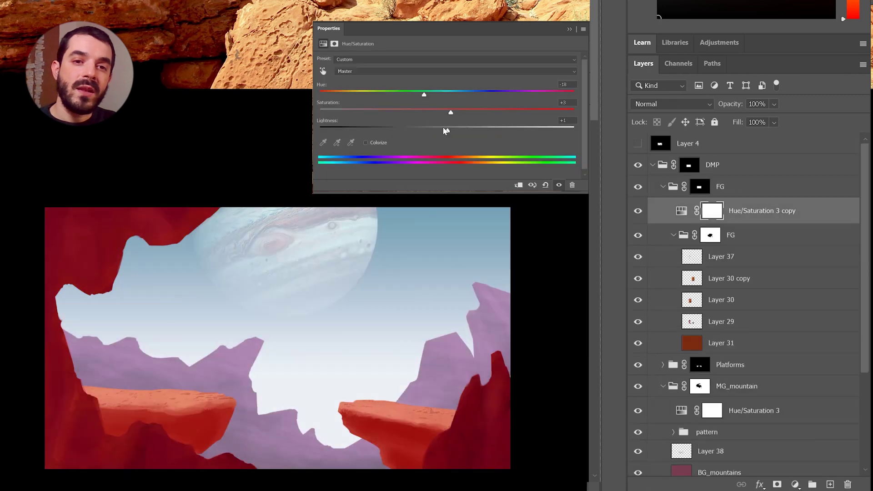
Step: Darken the inner FG group with a copied Hue/Saturation adjustment (-5, -9, -37) at about 51% opacity and an Exposure adjustment of -0.40
{"action": "mouse_move", "coordinate": [448, 112]}
{"action": "left_mouse_down"}
{"action": "mouse_move", "coordinate": [432, 113]}
{"action": "mouse_move", "coordinate": [441, 113]}
{"action": "left_mouse_up"}
{"action": "left_click_drag", "start_coordinate": [774, 103], "coordinate": [778, 122]}
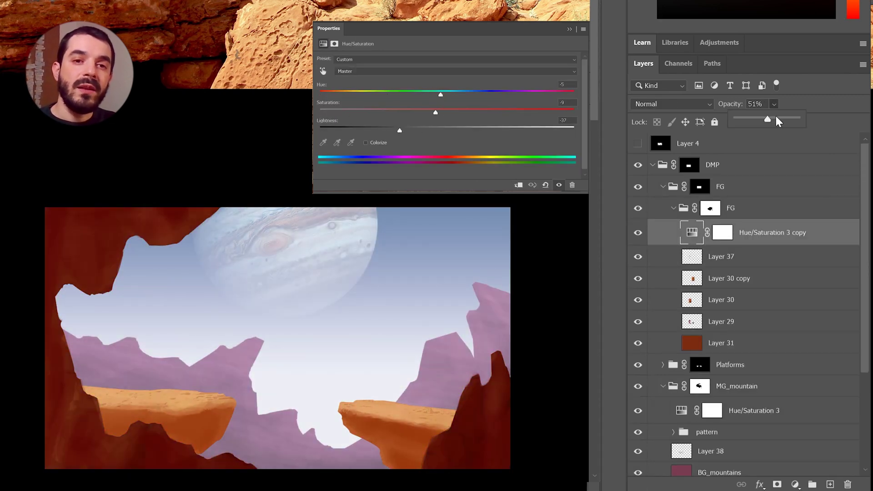
{"action": "left_click", "coordinate": [736, 257]}
{"action": "left_click", "coordinate": [794, 485]}
{"action": "left_click", "coordinate": [782, 326]}
{"action": "left_click_drag", "start_coordinate": [446, 84], "coordinate": [440, 85]}
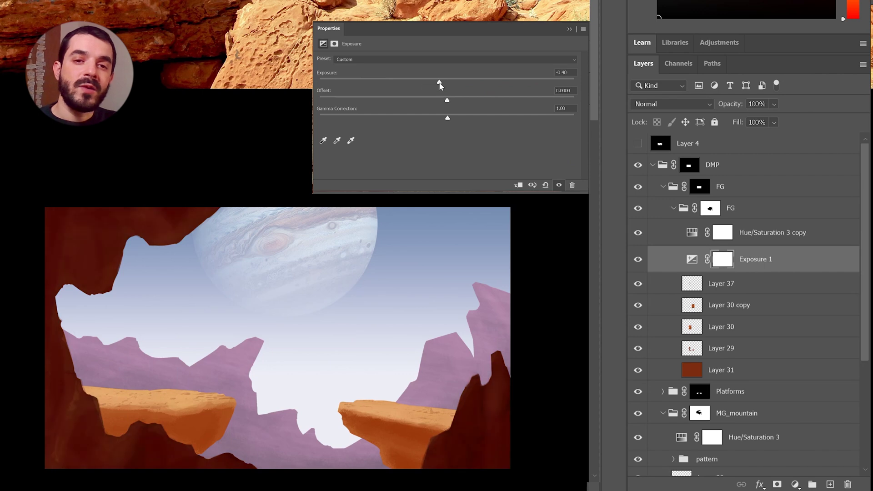
Step: Collapse the pattern and MG_mountain groups, and select the inner FG group
{"action": "left_click", "coordinate": [662, 188]}
{"action": "left_click", "coordinate": [673, 230]}
{"action": "left_click", "coordinate": [663, 230]}
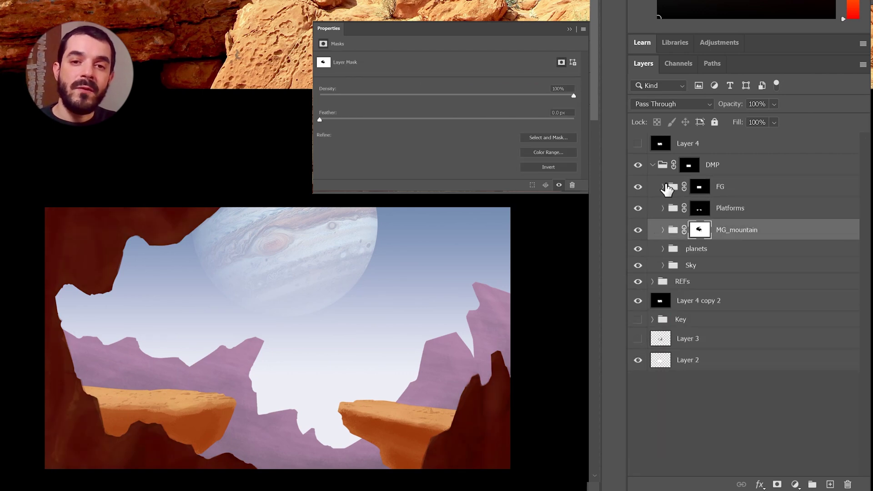
{"action": "left_click", "coordinate": [662, 187]}
{"action": "left_click", "coordinate": [684, 208]}
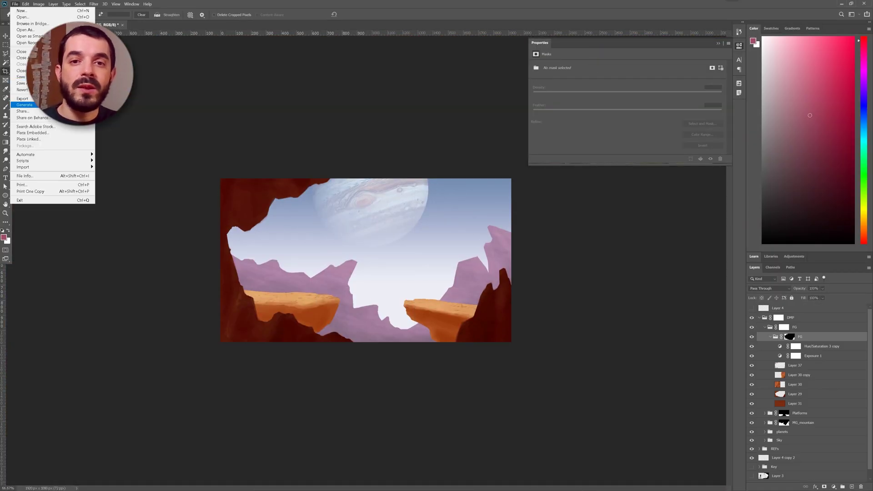
Step: Export the cropped canyon painting as an image with Export As
{"action": "mouse_move", "coordinate": [68, 98]}
{"action": "left_click", "coordinate": [220, 194]}
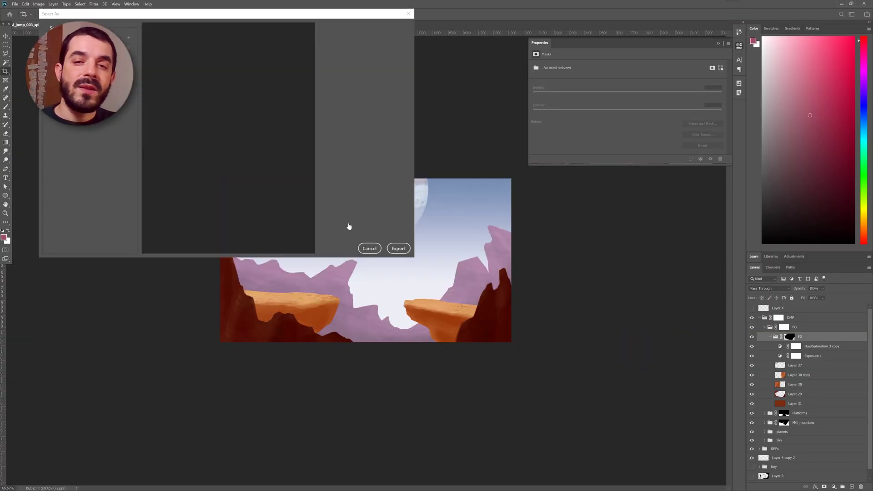
{"action": "left_click", "coordinate": [398, 247]}
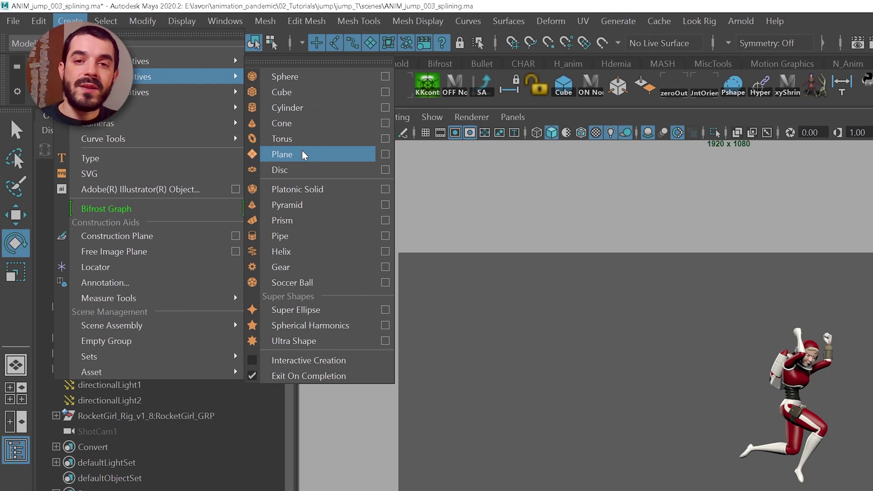
Step: Switch to Maya, create a polygon plane carrying the canyon image, fit it behind the character and play the jump through ShotCam
{"action": "left_click", "coordinate": [304, 155]}
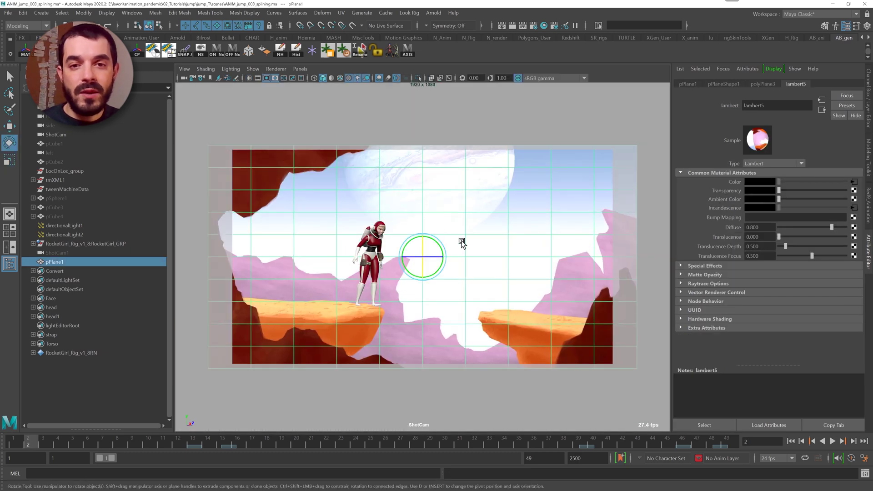
{"action": "key", "text": "w"}
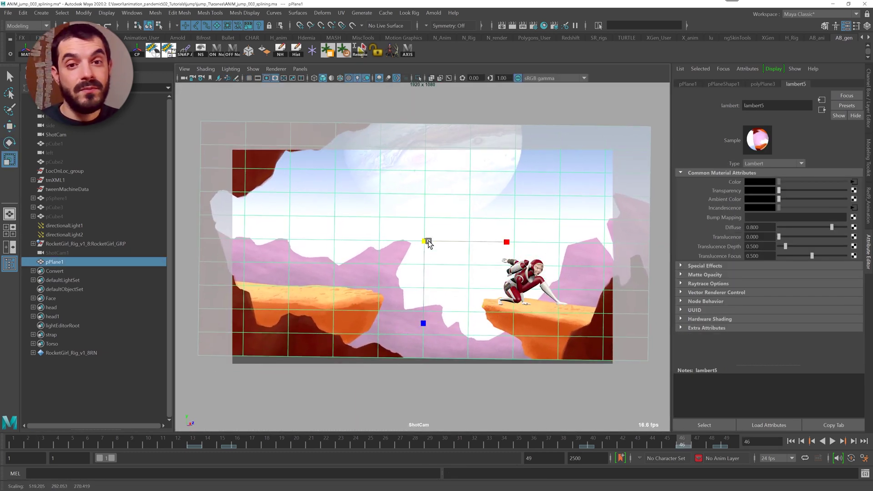
{"action": "key", "text": "alt+v"}
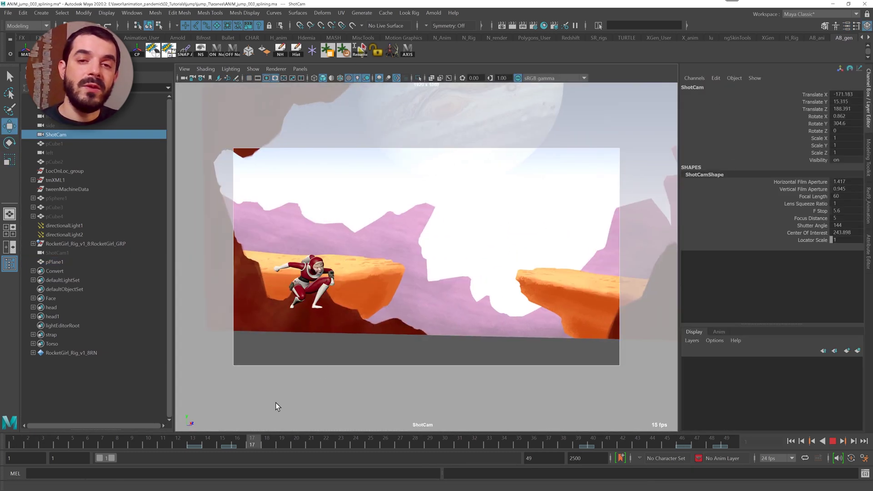
{"action": "key", "text": "space"}
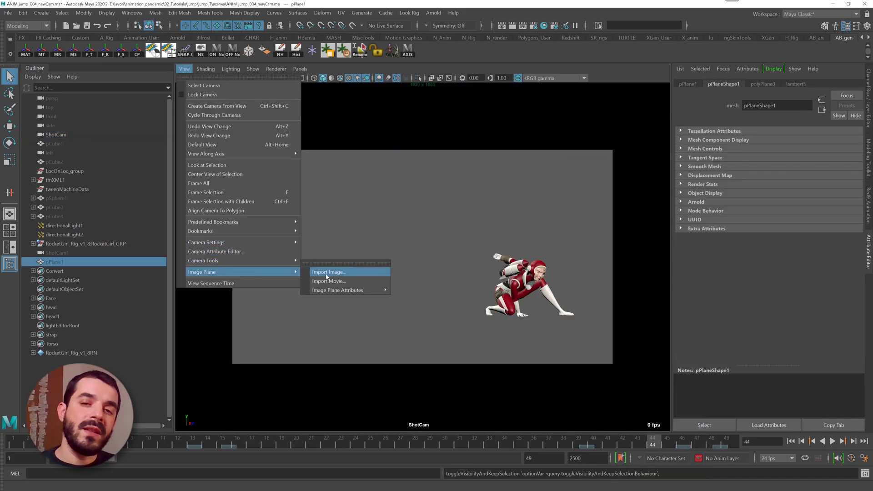
Step: Import dmp.jpg as an image plane on ShotCam and play the jump animation against it
{"action": "left_click", "coordinate": [327, 272]}
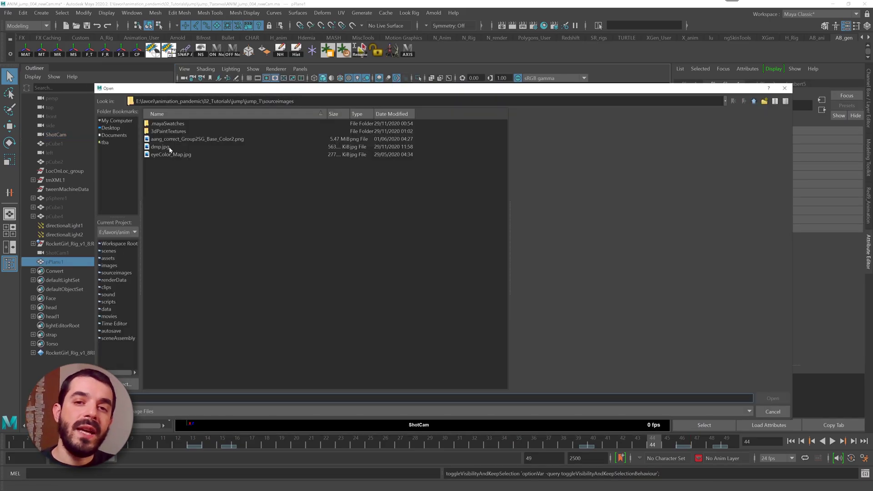
{"action": "double_click", "coordinate": [172, 153]}
{"action": "key", "text": "alt+v"}
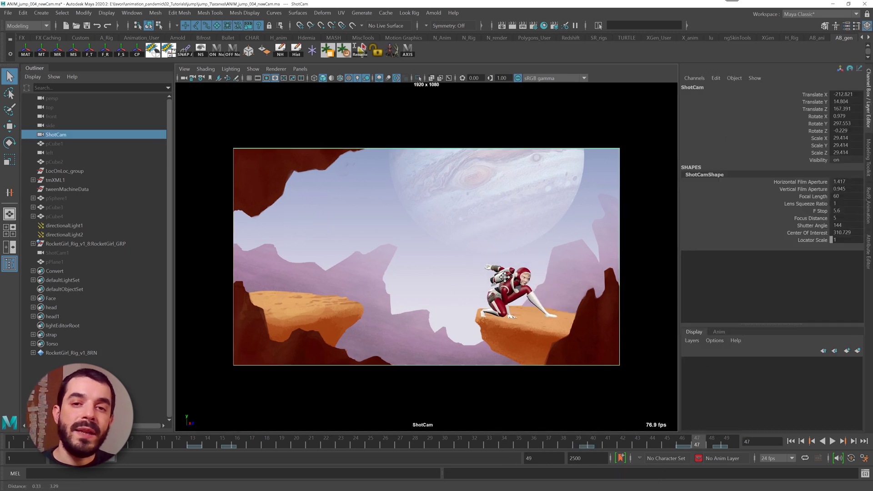
Step: Stop the playback, try rotating directionalLight1 above the character, and undo the last rotation
{"action": "key", "text": "alt+v"}
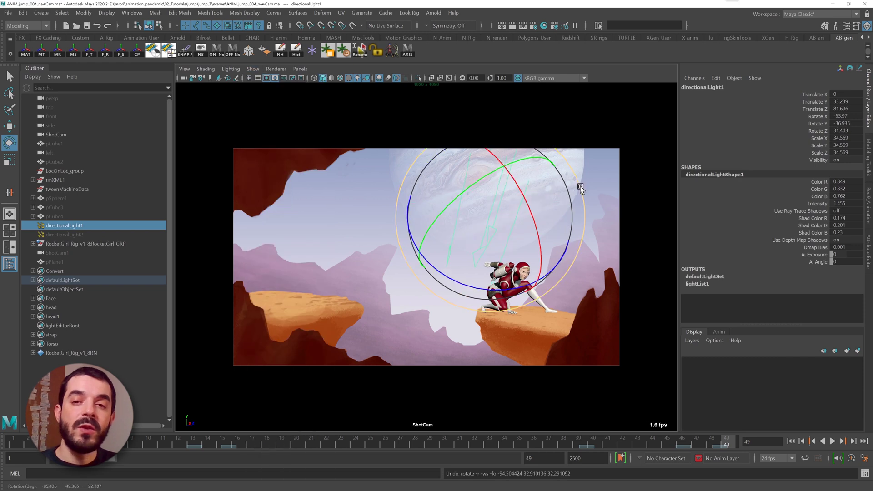
{"action": "left_click_drag", "start_coordinate": [577, 185], "coordinate": [555, 241]}
{"action": "key", "text": "ctrl+z"}
Step: Create a polygon cube, scale it up and fit it to a painted rock ledge using edge editing
{"action": "left_click", "coordinate": [41, 12]}
{"action": "mouse_move", "coordinate": [68, 45]}
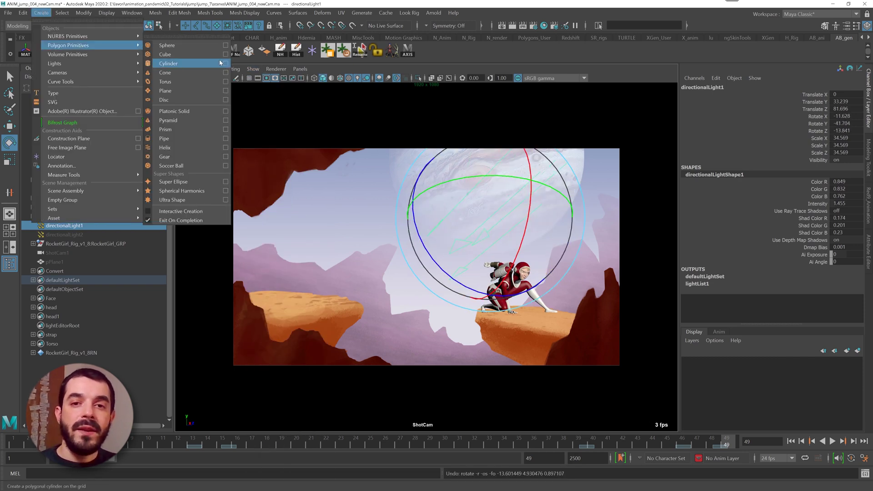
{"action": "left_click", "coordinate": [176, 55]}
{"action": "key", "text": "r"}
{"action": "left_click_drag", "start_coordinate": [304, 306], "coordinate": [555, 306]}
{"action": "key", "text": "w"}
{"action": "key", "text": "F10"}
{"action": "left_click", "coordinate": [567, 308]}
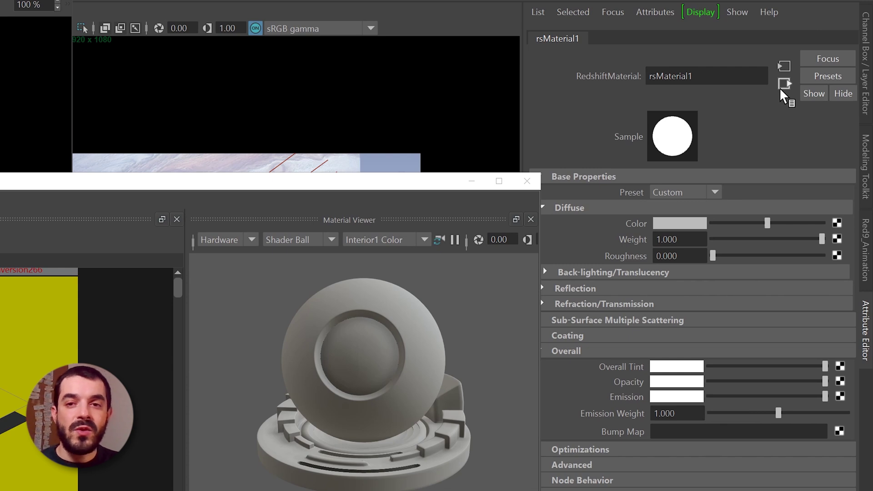
Step: Add a Redshift displacement node to rsMaterial1's shading group and connect the displ texture to its TexMap
{"action": "left_click", "coordinate": [780, 87]}
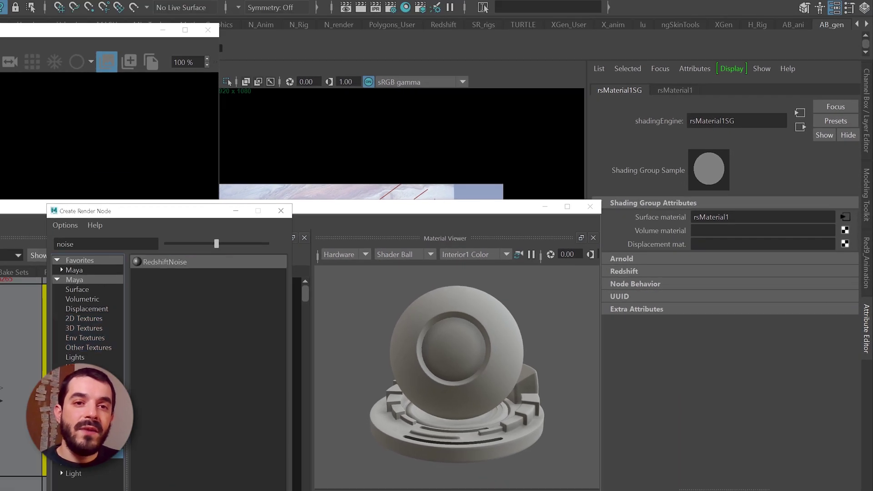
{"action": "type", "text": "displ"}
{"action": "left_click", "coordinate": [219, 262]}
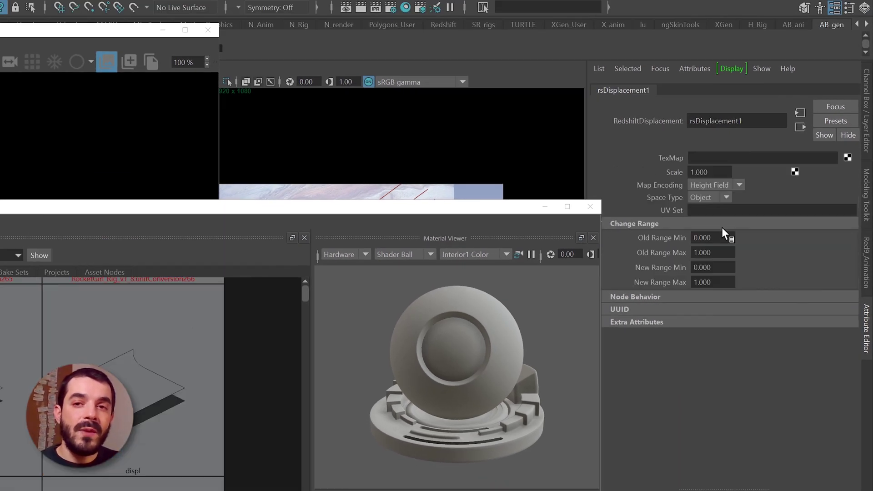
{"action": "left_click_drag", "start_coordinate": [671, 159], "coordinate": [672, 160]}
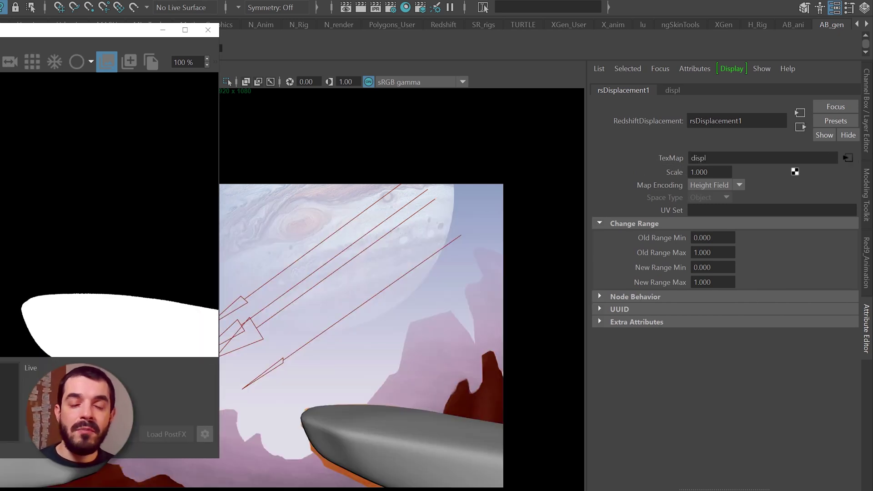
{"action": "left_click", "coordinate": [800, 126]}
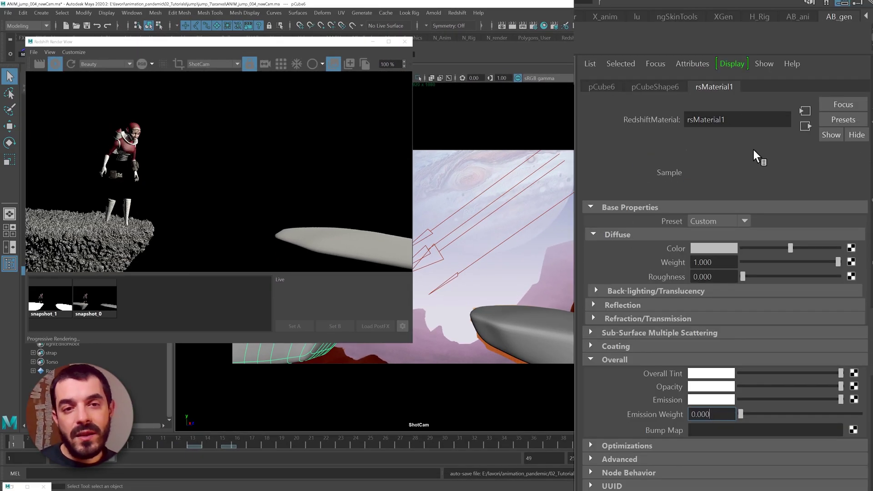
Step: Set the scale of rsDisplacement1 to 0.02 and start the interactive Redshift render
{"action": "left_click", "coordinate": [806, 126]}
{"action": "left_click", "coordinate": [855, 245]}
{"action": "type", "text": "0.02"}
{"action": "key", "text": "Return"}
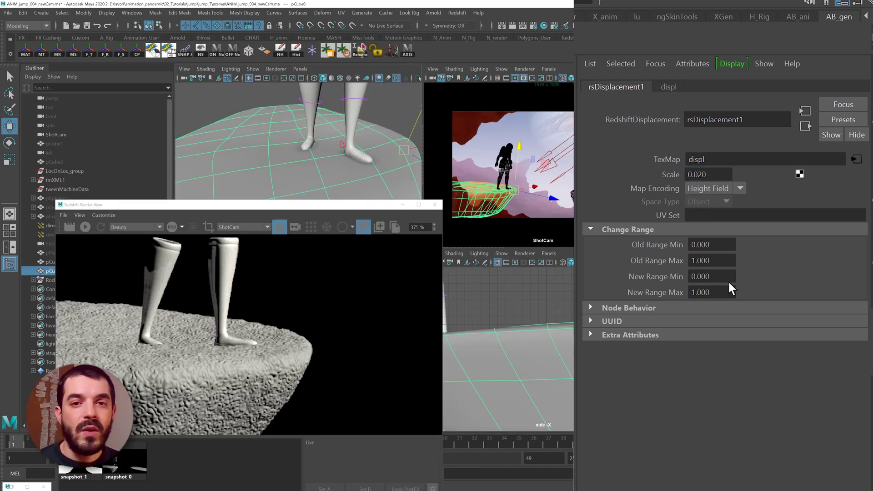
{"action": "left_click", "coordinate": [85, 227]}
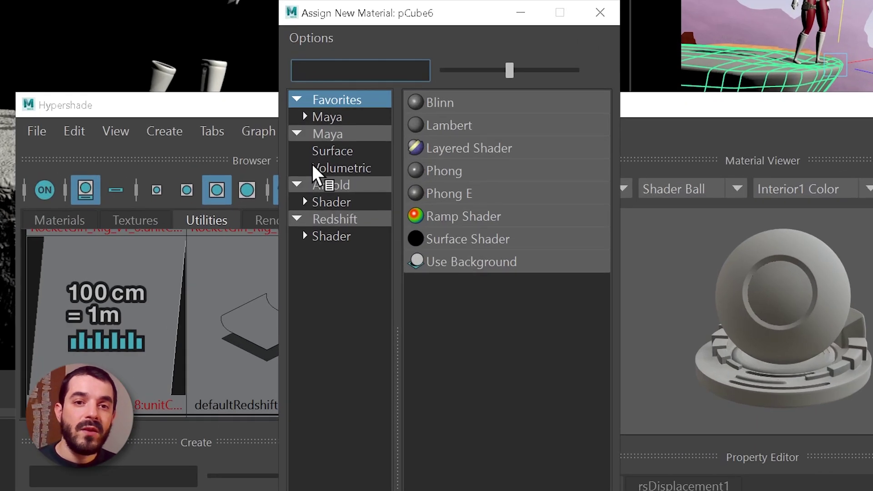
Step: Assign a new RedshiftMatteShadowCatcher material to pCube6 and inspect the character's shadow in the render's alpha channel
{"action": "left_click", "coordinate": [335, 219]}
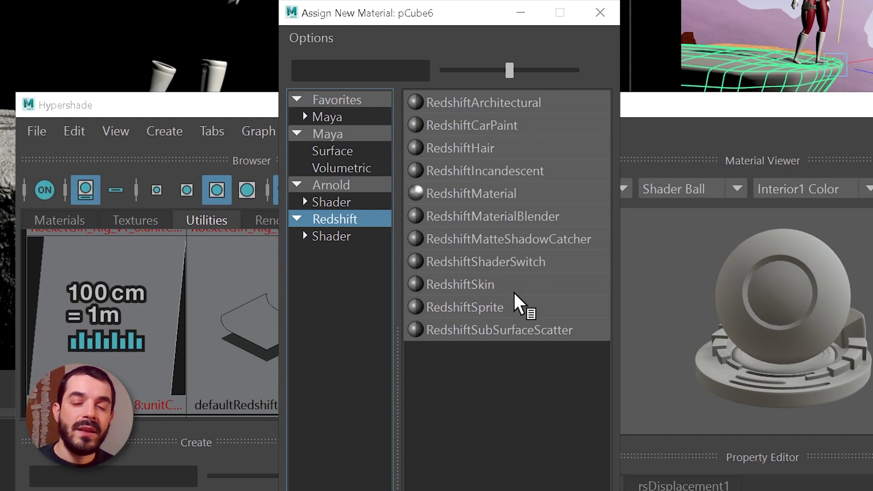
{"action": "left_click", "coordinate": [497, 239]}
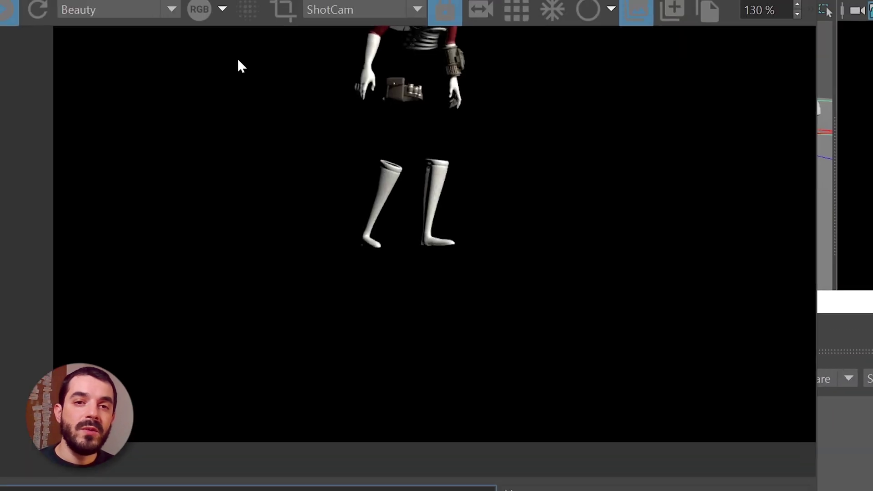
{"action": "left_click", "coordinate": [222, 9]}
{"action": "left_click", "coordinate": [212, 122]}
{"action": "left_click", "coordinate": [288, 58]}
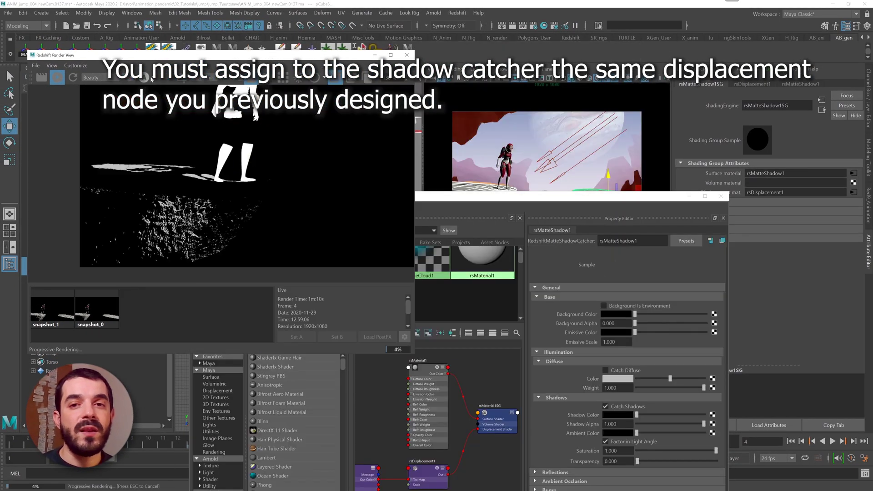
{"action": "scroll", "coordinate": [137, 132], "scroll_direction": "up", "scroll_amount": 2}
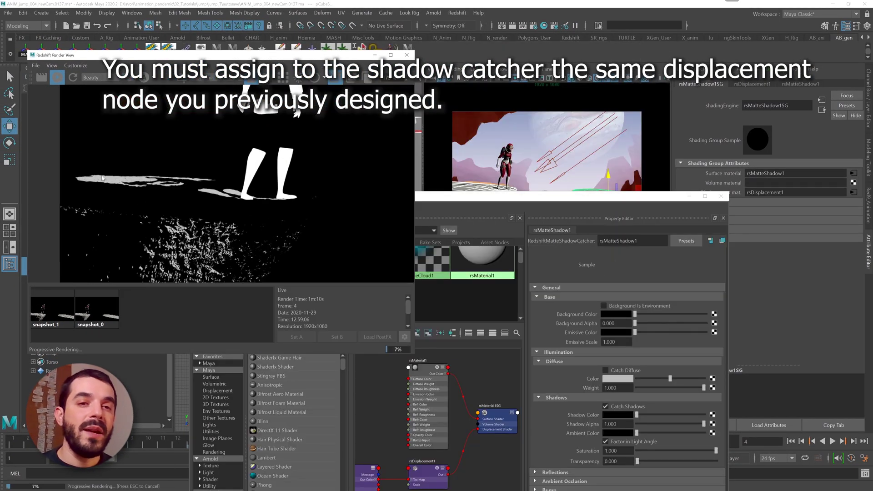
Step: Try a displacement scale of 0 on the shadow catcher's rsDisplacement1 node, and undo it
{"action": "left_click", "coordinate": [853, 192]}
{"action": "type", "text": "0"}
{"action": "key", "text": "Return"}
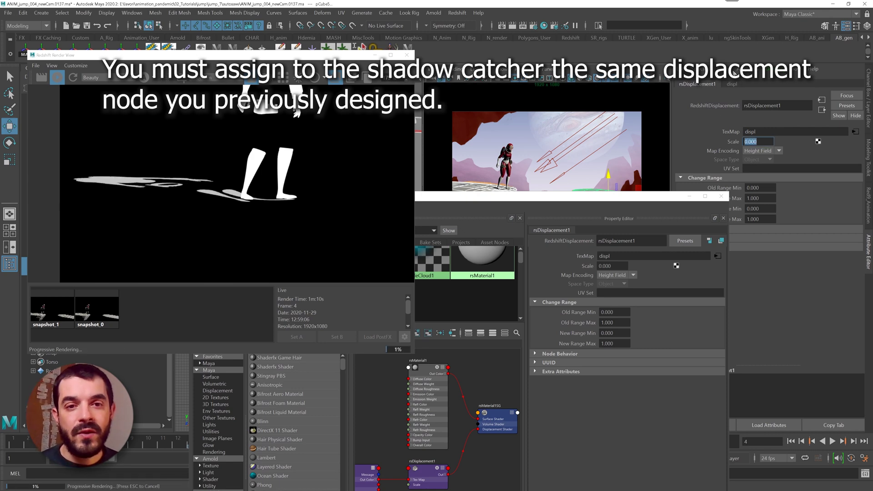
{"action": "key", "text": "ctrl+z"}
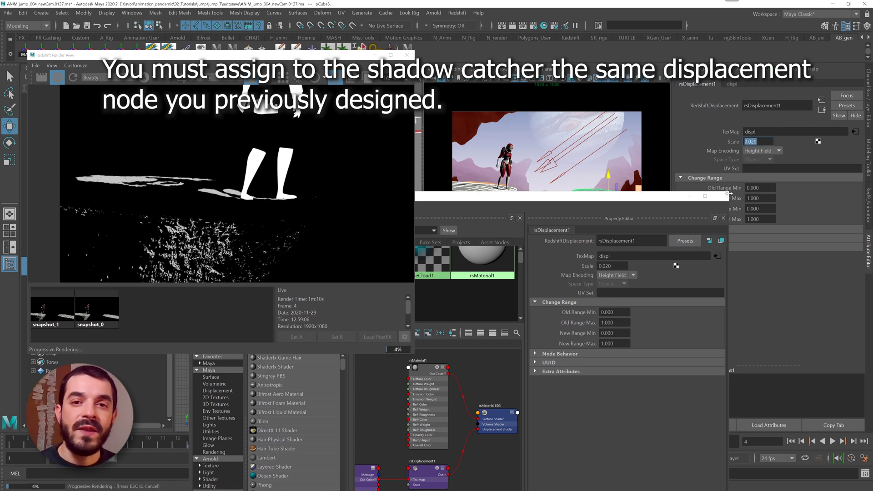
Step: Assign the existing rsMatteShadow1 material to pCube5, the second rock ledge
{"action": "left_click_drag", "start_coordinate": [654, 196], "coordinate": [706, 332]}
{"action": "scroll", "coordinate": [228, 167], "scroll_direction": "down", "scroll_amount": 4}
{"action": "left_click_drag", "start_coordinate": [228, 168], "coordinate": [125, 169]}
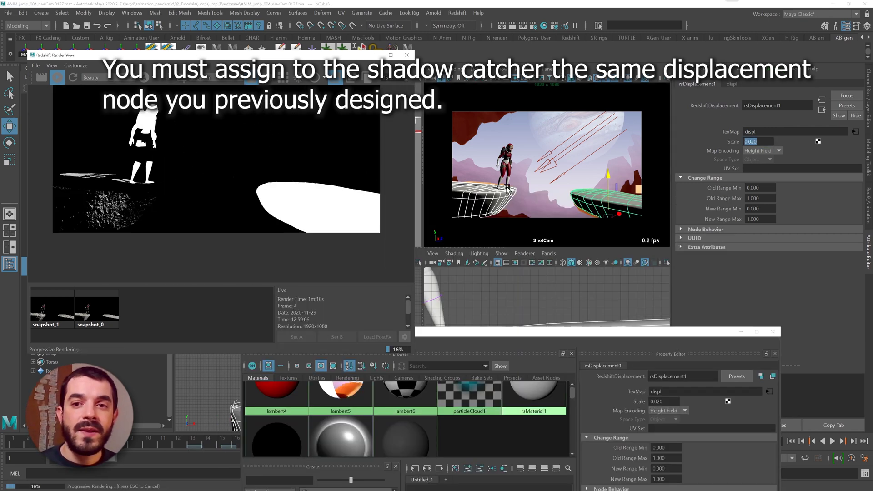
{"action": "left_click", "coordinate": [582, 197]}
{"action": "right_click", "coordinate": [582, 197]}
{"action": "mouse_move", "coordinate": [587, 443]}
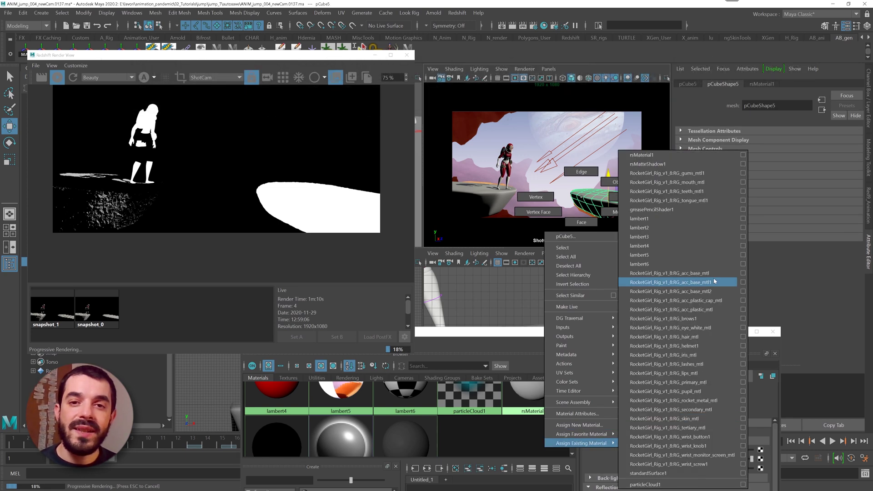
{"action": "left_click", "coordinate": [648, 164]}
Step: Turn off Casts Shadows and Self-Shadows in the Redshift visibility settings of the ledge cubes
{"action": "left_click_drag", "start_coordinate": [182, 55], "coordinate": [279, 200]}
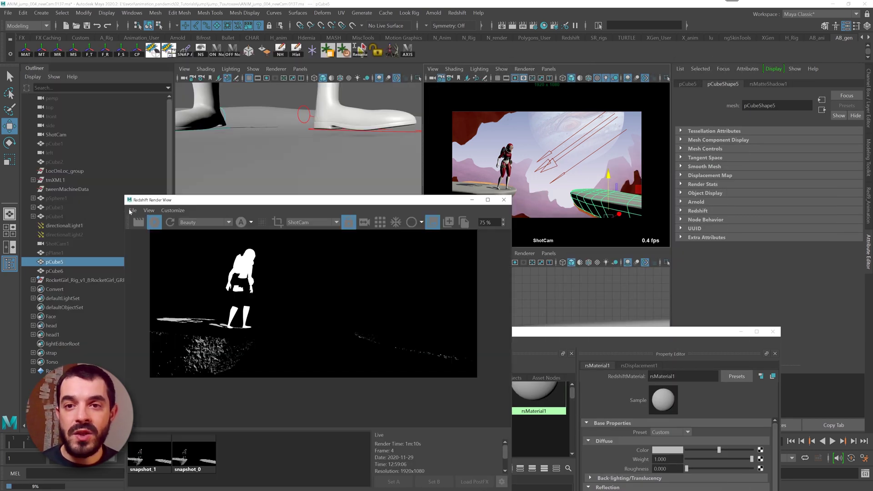
{"action": "left_click", "coordinate": [84, 234]}
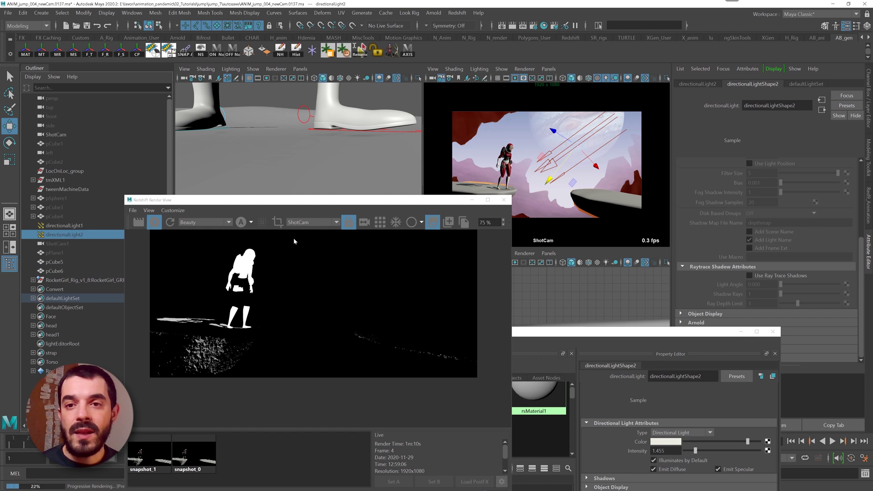
{"action": "left_click", "coordinate": [485, 190]}
{"action": "scroll", "coordinate": [733, 213], "scroll_direction": "down", "scroll_amount": 3}
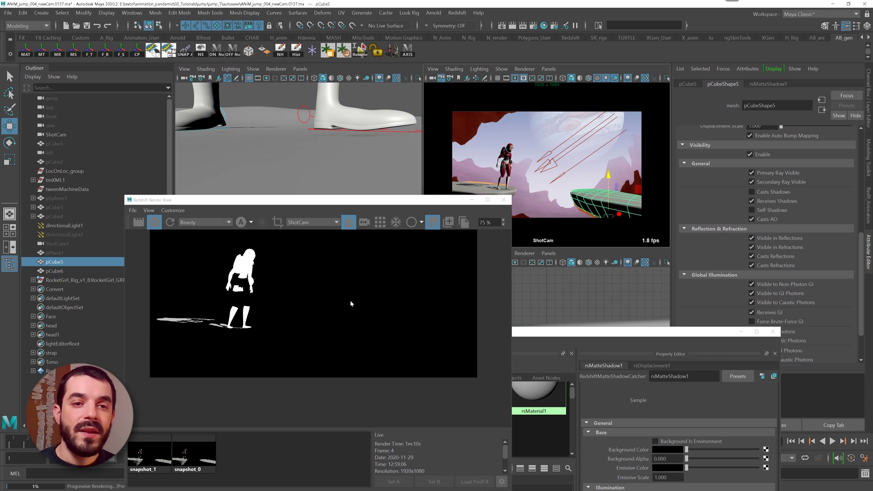
{"action": "scroll", "coordinate": [183, 329], "scroll_direction": "up", "scroll_amount": 8}
{"action": "scroll", "coordinate": [183, 329], "scroll_direction": "down", "scroll_amount": 7}
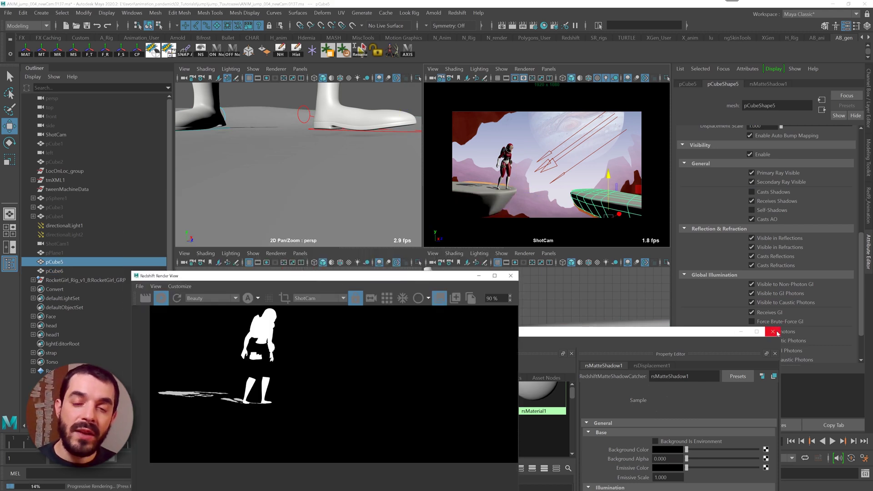
{"action": "left_click", "coordinate": [659, 222]}
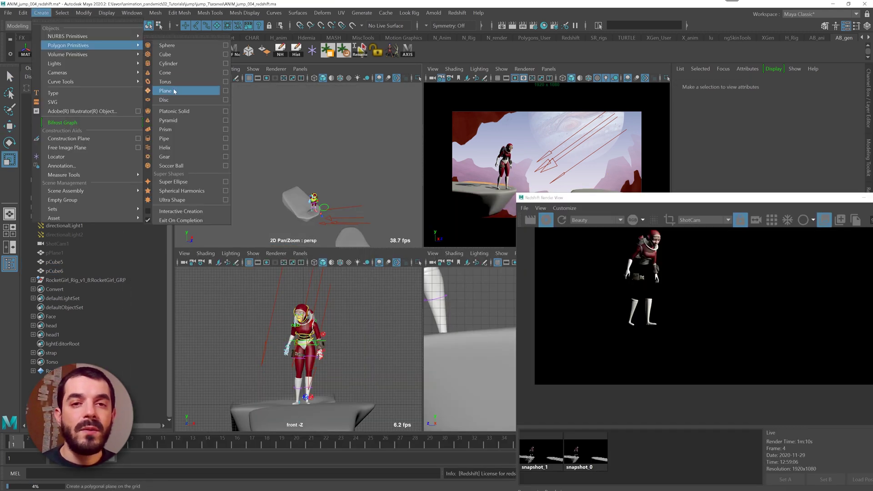
Step: Create a large polygon plane, raise it above the character and tilt it
{"action": "left_click", "coordinate": [182, 88]}
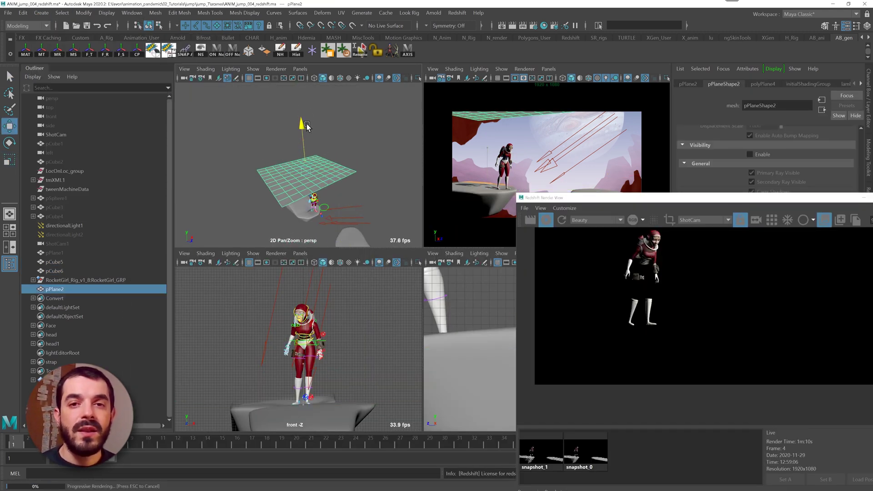
{"action": "key", "text": "e"}
{"action": "left_click_drag", "start_coordinate": [319, 152], "coordinate": [332, 111]}
{"action": "key", "text": "q"}
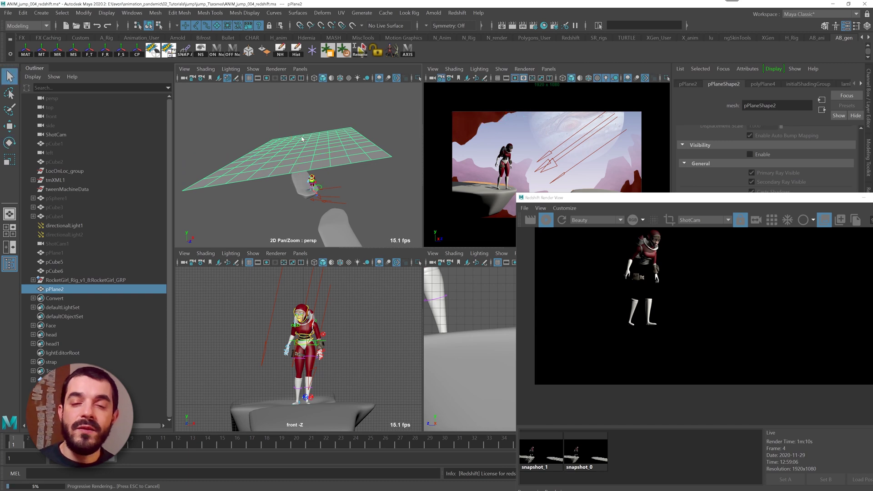
Step: Switch the plane to vertex editing and raise soft-selected vertices at its corner and middle to make the surface uneven
{"action": "right_click", "coordinate": [301, 135]}
{"action": "left_click", "coordinate": [272, 140]}
{"action": "key", "text": "w"}
{"action": "left_click_drag", "start_coordinate": [383, 151], "coordinate": [399, 165]}
{"action": "left_click_drag", "start_coordinate": [403, 106], "coordinate": [401, 96]}
{"action": "left_click_drag", "start_coordinate": [304, 145], "coordinate": [330, 169]}
{"action": "left_click_drag", "start_coordinate": [312, 114], "coordinate": [310, 102]}
{"action": "left_click_drag", "start_coordinate": [308, 164], "coordinate": [284, 143]}
{"action": "left_click_drag", "start_coordinate": [289, 103], "coordinate": [291, 100]}
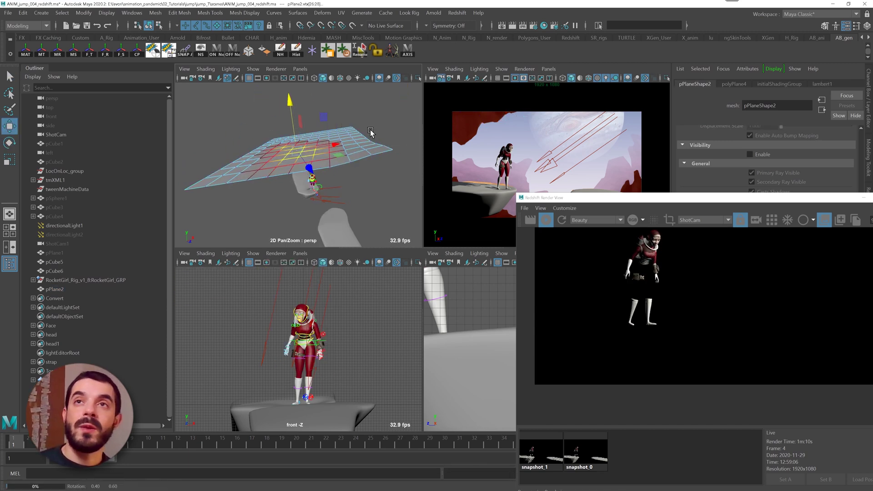
Step: Move vertices along the plane's outer edges with soft selection to give it an irregular, rock-like outline
{"action": "left_click_drag", "start_coordinate": [366, 128], "coordinate": [363, 148]}
{"action": "left_click_drag", "start_coordinate": [351, 113], "coordinate": [374, 136]}
{"action": "left_click_drag", "start_coordinate": [362, 94], "coordinate": [363, 87]}
{"action": "left_click_drag", "start_coordinate": [227, 142], "coordinate": [269, 116]}
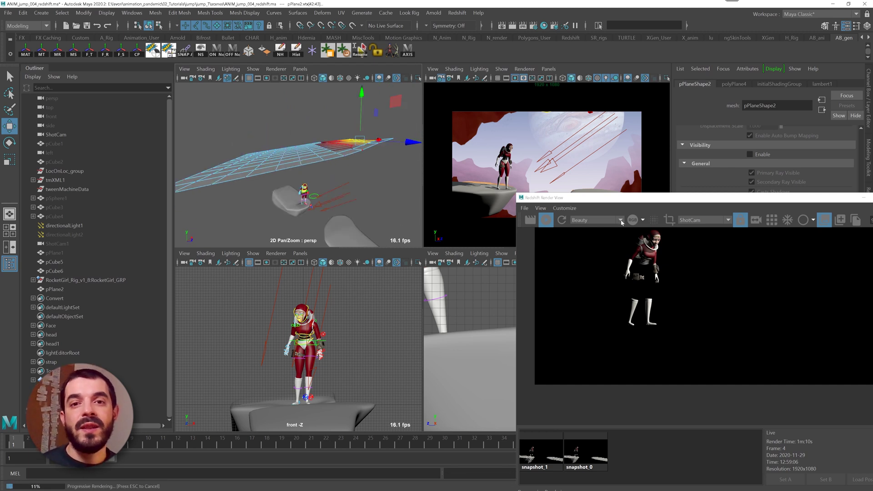
{"action": "left_click_drag", "start_coordinate": [260, 182], "coordinate": [269, 199]}
{"action": "left_click_drag", "start_coordinate": [303, 157], "coordinate": [337, 186]}
{"action": "left_click_drag", "start_coordinate": [395, 187], "coordinate": [371, 182]}
{"action": "left_click_drag", "start_coordinate": [358, 149], "coordinate": [404, 158]}
{"action": "key", "text": "q"}
{"action": "left_click_drag", "start_coordinate": [403, 130], "coordinate": [380, 163]}
{"action": "key", "text": "w"}
{"action": "key", "text": "q"}
{"action": "key", "text": "w"}
Step: Display the render's alpha channel and return the plane to object selection
{"action": "left_click", "coordinate": [643, 220]}
{"action": "left_click", "coordinate": [645, 269]}
{"action": "key", "text": "F8"}
{"action": "key", "text": "F8"}
{"action": "left_click", "coordinate": [302, 215]}
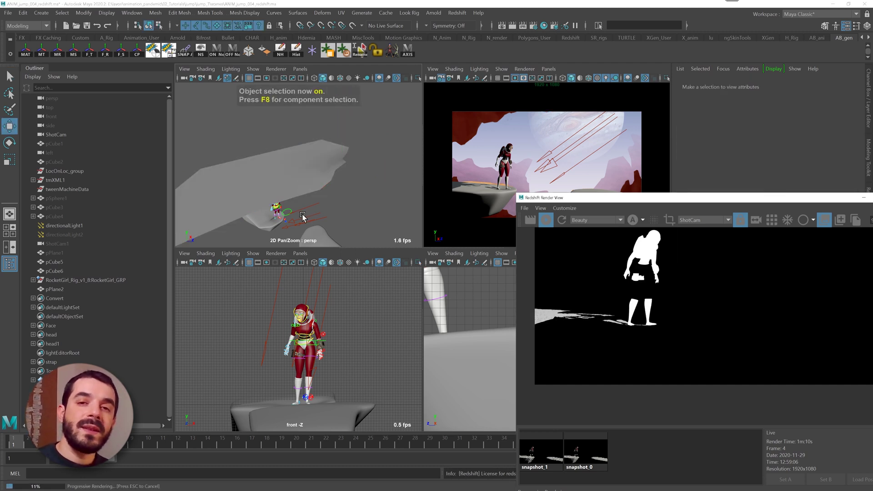
Step: Reshape the plane's border above the character by moving individual vertices while checking the cast shadow
{"action": "right_click", "coordinate": [298, 185]}
{"action": "left_click", "coordinate": [296, 198]}
{"action": "left_click_drag", "start_coordinate": [335, 192], "coordinate": [352, 203]}
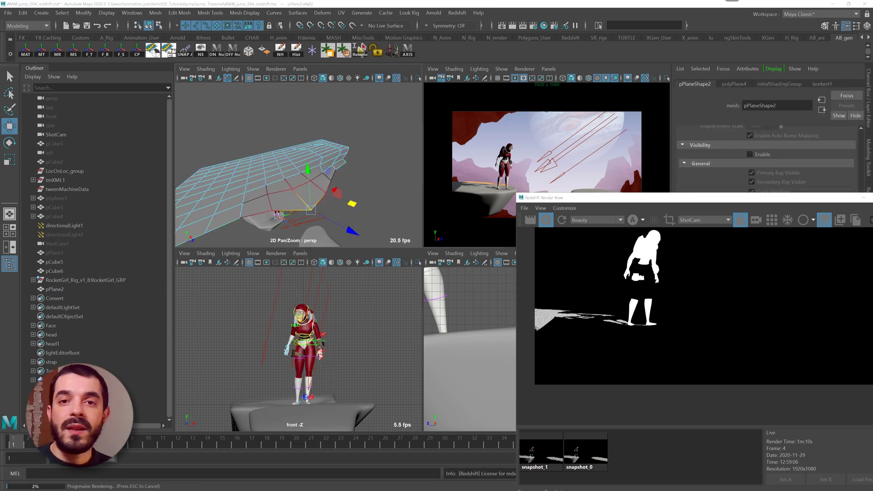
{"action": "left_click", "coordinate": [272, 210]}
{"action": "left_click_drag", "start_coordinate": [269, 204], "coordinate": [370, 209]}
Step: Pull further border vertices of the plane far outward so its shadow covers more of the ledge
{"action": "left_click", "coordinate": [248, 228]}
{"action": "left_click", "coordinate": [241, 219]}
{"action": "left_click", "coordinate": [304, 168]}
{"action": "left_click", "coordinate": [339, 178]}
{"action": "left_click_drag", "start_coordinate": [379, 175], "coordinate": [403, 305]}
{"action": "left_click", "coordinate": [320, 168]}
{"action": "left_click", "coordinate": [312, 194]}
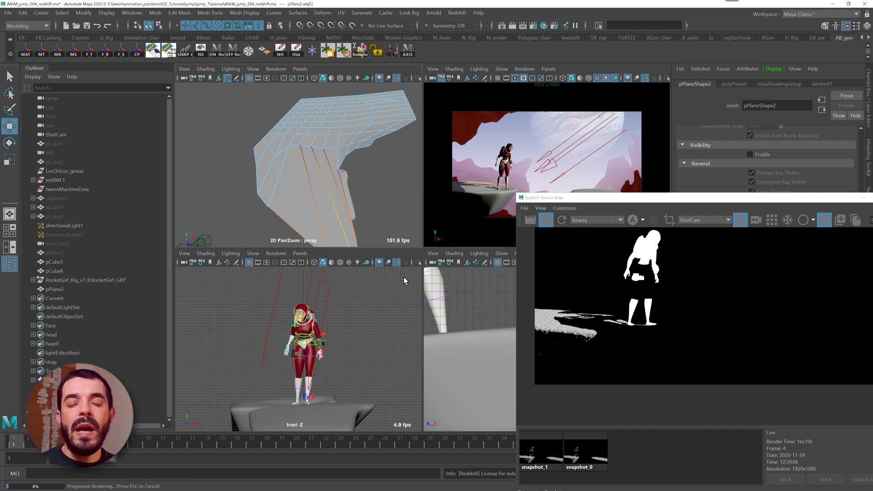
Step: Switch the render back to RGB and select a vertex on the plane's inner edge for adjustment
{"action": "left_click", "coordinate": [632, 220]}
{"action": "left_click", "coordinate": [370, 142]}
{"action": "key", "text": "q"}
{"action": "left_click", "coordinate": [352, 151]}
{"action": "key", "text": "w"}
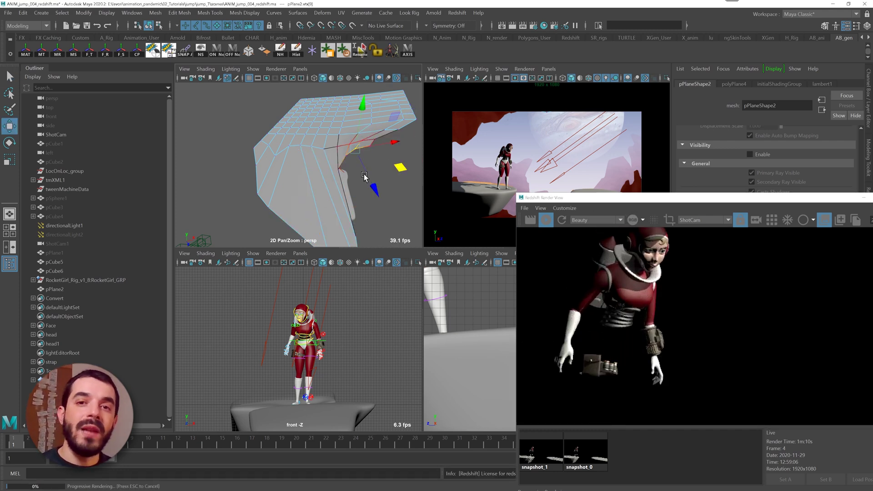
{"action": "key", "text": "e"}
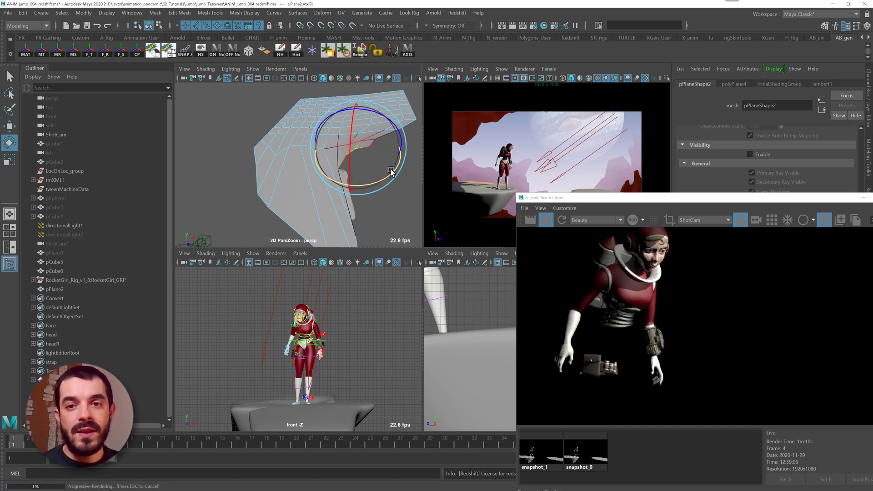
{"action": "key", "text": "q"}
Step: Expand the RocketGirl rig group down to the contents of strapAccessories, and select the top RocketGirl_GRP
{"action": "left_click_drag", "start_coordinate": [815, 198], "coordinate": [415, 105]}
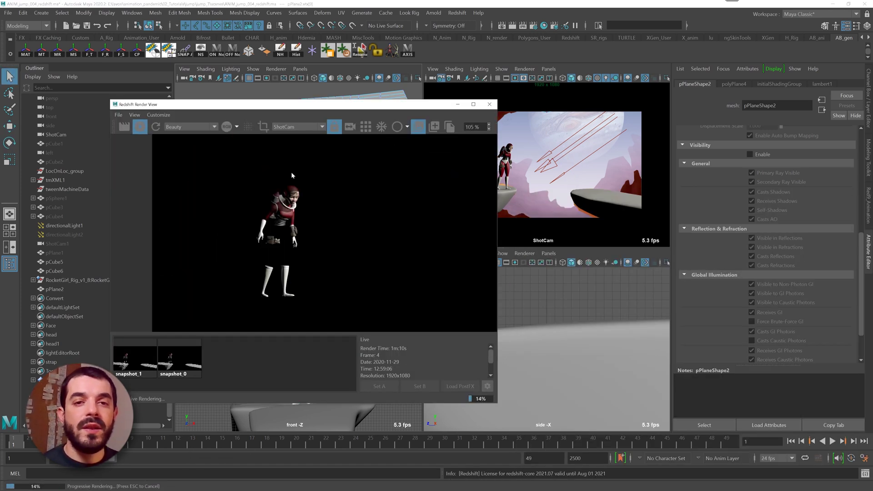
{"action": "left_click_drag", "start_coordinate": [423, 107], "coordinate": [317, 123]}
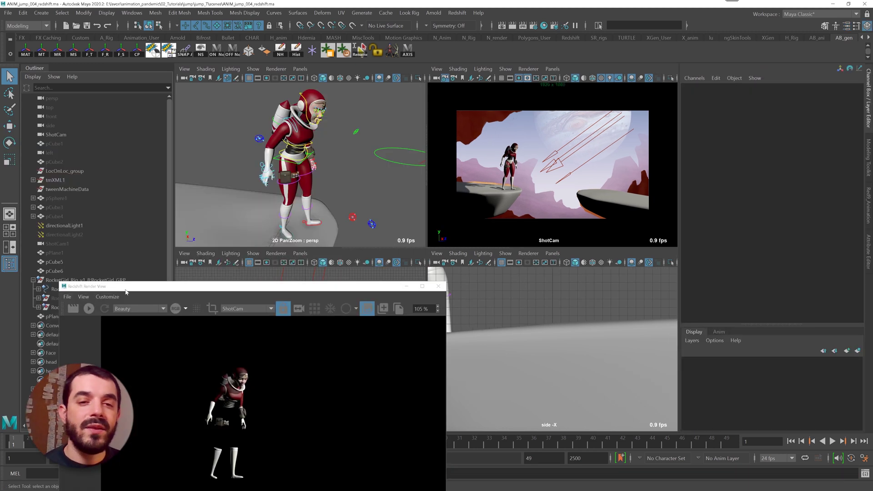
{"action": "left_click_drag", "start_coordinate": [45, 285], "coordinate": [98, 340]}
{"action": "left_click", "coordinate": [54, 308]}
{"action": "scroll", "coordinate": [51, 301], "scroll_direction": "down", "scroll_amount": 1}
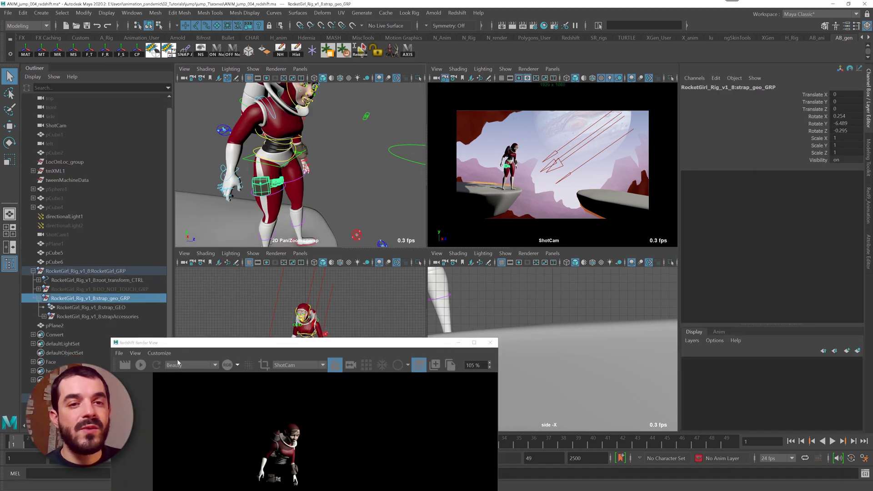
{"action": "left_click", "coordinate": [44, 316]}
{"action": "scroll", "coordinate": [53, 296], "scroll_direction": "down", "scroll_amount": 4}
{"action": "left_click", "coordinate": [78, 238]}
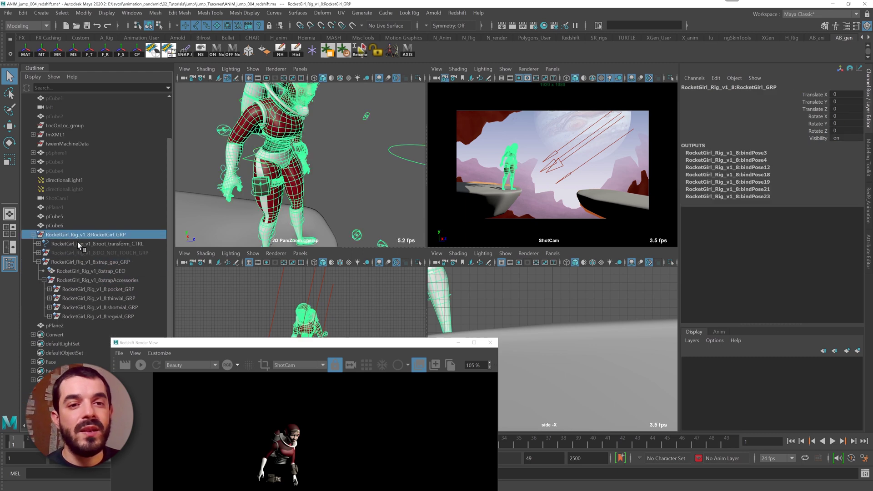
Step: Expand the rig's root_transform_CTRL down to the highresgeo group and select the legs_geo mesh
{"action": "left_click", "coordinate": [79, 243]}
{"action": "left_click", "coordinate": [39, 244]}
{"action": "left_click", "coordinate": [59, 253]}
{"action": "left_click", "coordinate": [44, 253]}
{"action": "scroll", "coordinate": [92, 228], "scroll_direction": "down", "scroll_amount": 2}
{"action": "left_click", "coordinate": [92, 199]}
{"action": "left_click", "coordinate": [50, 198]}
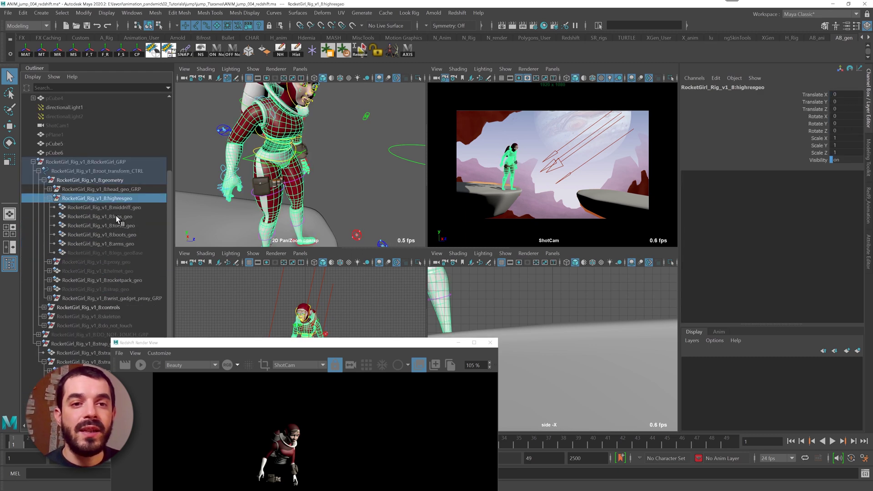
{"action": "left_click", "coordinate": [119, 217]}
Step: Enable Primary Visibility, Casts Shadows, Receive Shadows and Motion Blur in the legs_geo render stats, and run the live render
{"action": "key", "text": "ctrl+a"}
{"action": "scroll", "coordinate": [708, 167], "scroll_direction": "up", "scroll_amount": 5}
{"action": "left_click", "coordinate": [687, 184]}
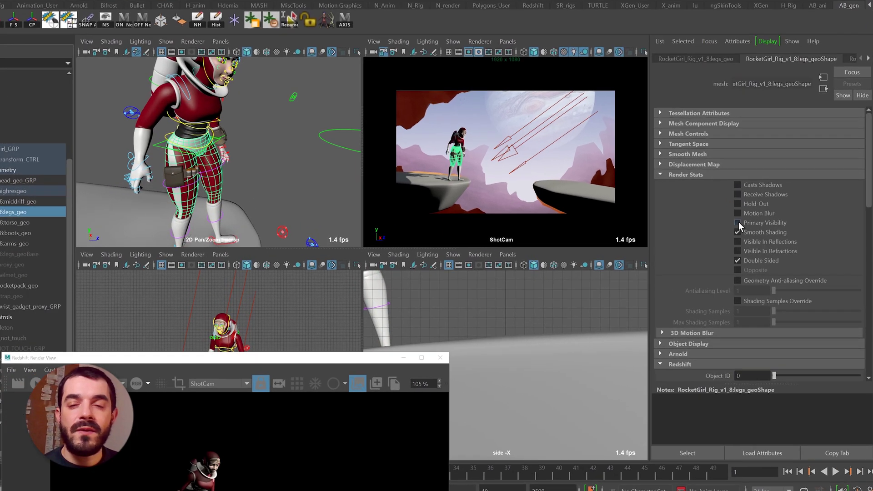
{"action": "left_click", "coordinate": [737, 223]}
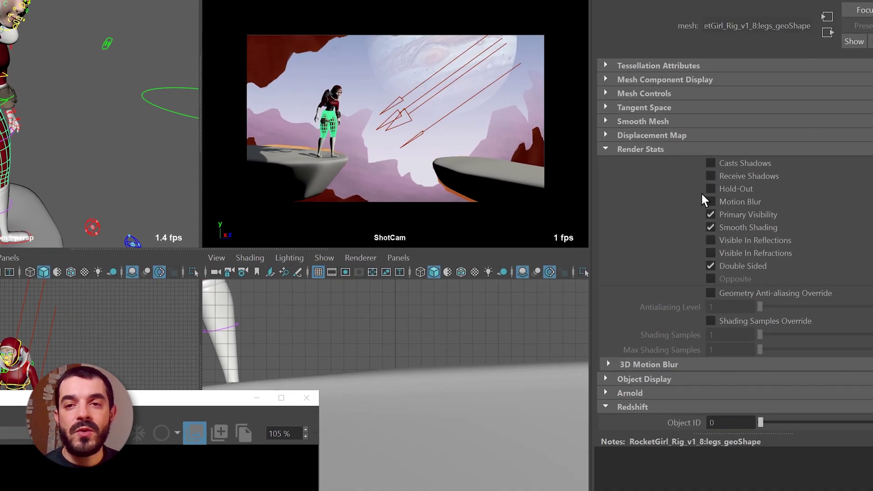
{"action": "left_click", "coordinate": [737, 185]}
{"action": "left_click", "coordinate": [737, 194]}
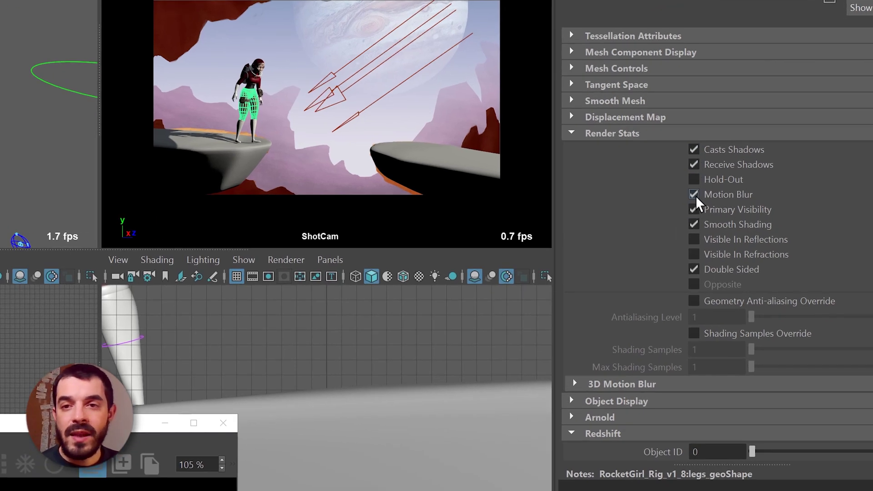
{"action": "left_click_drag", "start_coordinate": [13, 422], "coordinate": [5, 214]}
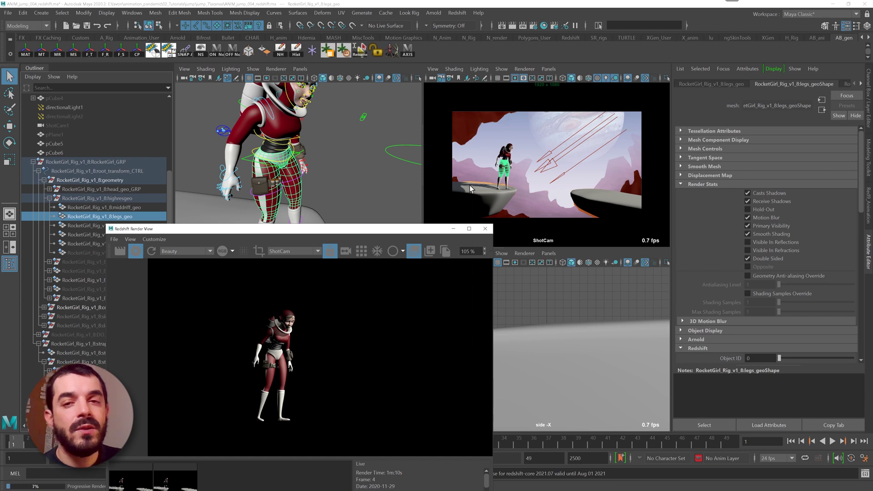
{"action": "left_click", "coordinate": [368, 337]}
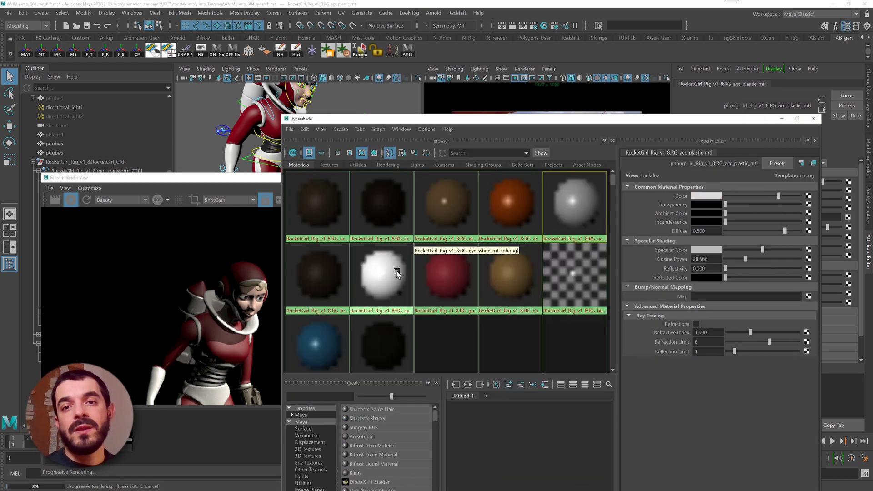
Step: Examine the RocketGirl rig's Phong materials one by one in Hypershade
{"action": "left_click", "coordinate": [404, 278]}
{"action": "scroll", "coordinate": [387, 272], "scroll_direction": "down", "scroll_amount": 2}
{"action": "scroll", "coordinate": [390, 273], "scroll_direction": "up", "scroll_amount": 3}
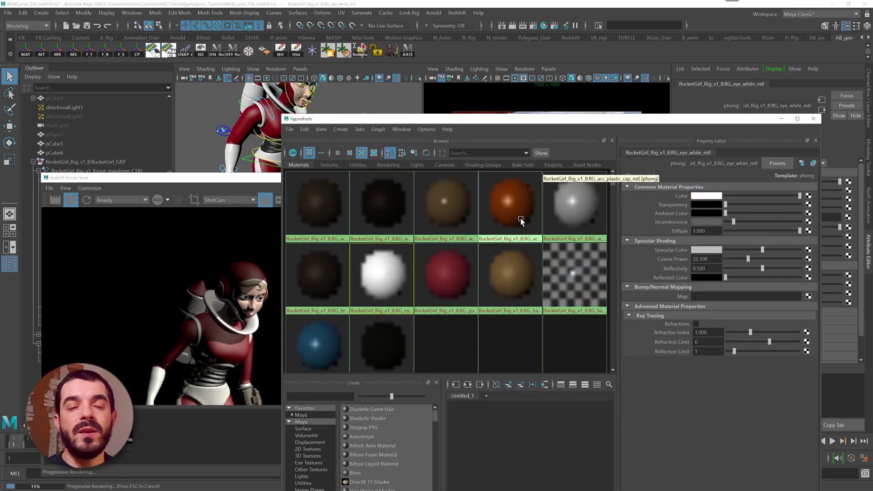
{"action": "left_click", "coordinate": [338, 153]}
{"action": "left_click", "coordinate": [375, 184]}
{"action": "left_click", "coordinate": [360, 187]}
{"action": "left_click", "coordinate": [375, 184]}
{"action": "left_click", "coordinate": [392, 181]}
{"action": "left_click", "coordinate": [407, 182]}
{"action": "left_click", "coordinate": [441, 182]}
{"action": "left_click", "coordinate": [475, 183]}
{"action": "left_click", "coordinate": [505, 183]}
{"action": "left_click", "coordinate": [524, 183]}
{"action": "left_click", "coordinate": [554, 186]}
{"action": "left_click", "coordinate": [569, 186]}
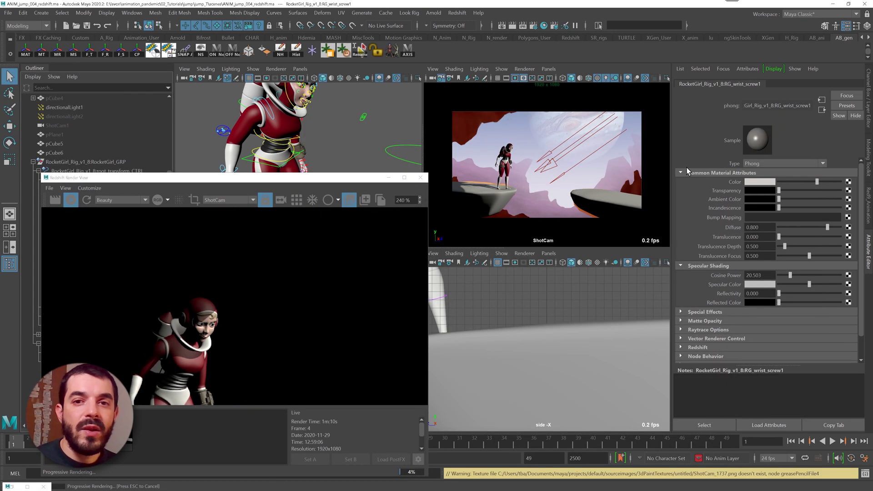
Step: Create a Redshift Dome Light that uses the dmp.jpg background painting as its dome map
{"action": "left_click", "coordinate": [457, 13]}
{"action": "mouse_move", "coordinate": [524, 79]}
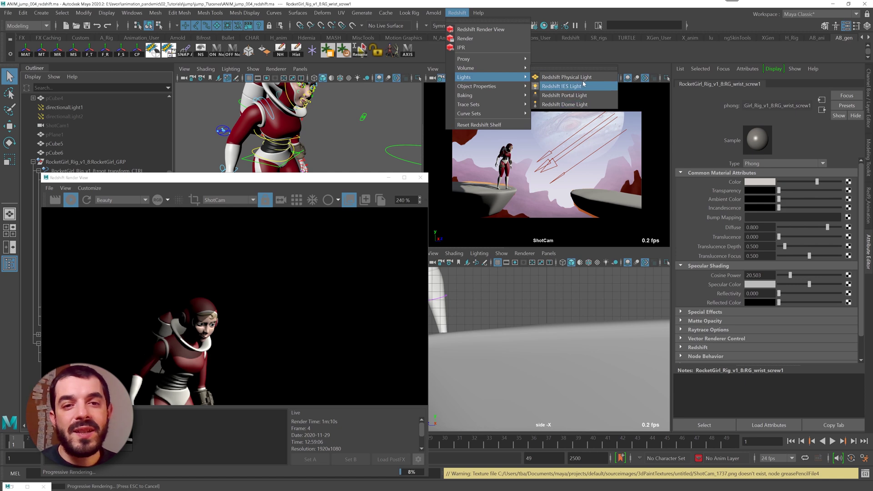
{"action": "left_click", "coordinate": [576, 104]}
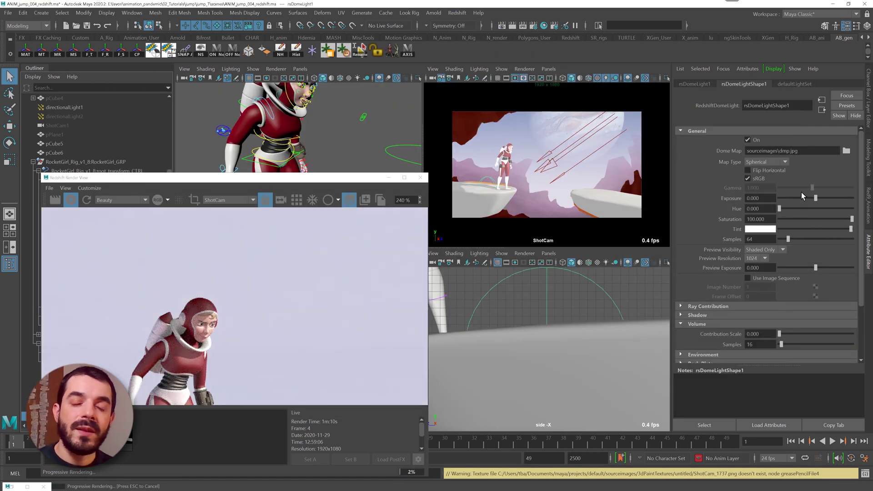
Step: Lower the dome light's exposure to -1.55 and set its saturation to 100
{"action": "left_click", "coordinate": [801, 197]}
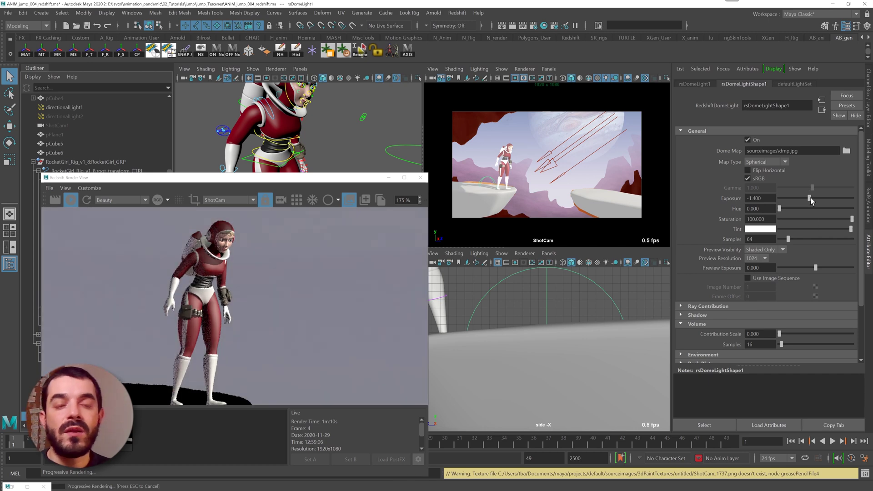
{"action": "left_click", "coordinate": [809, 198]}
{"action": "left_click_drag", "start_coordinate": [770, 219], "coordinate": [702, 216]}
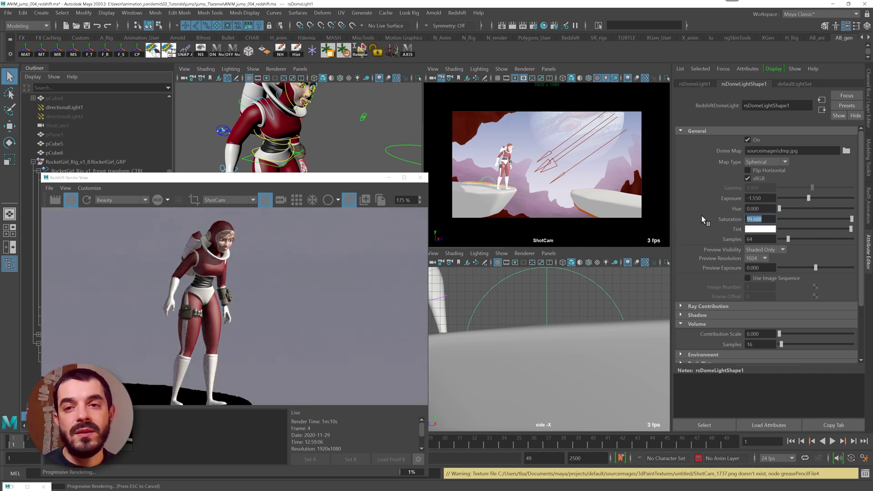
{"action": "left_click", "coordinate": [294, 282]}
{"action": "scroll", "coordinate": [295, 282], "scroll_direction": "down", "scroll_amount": 2}
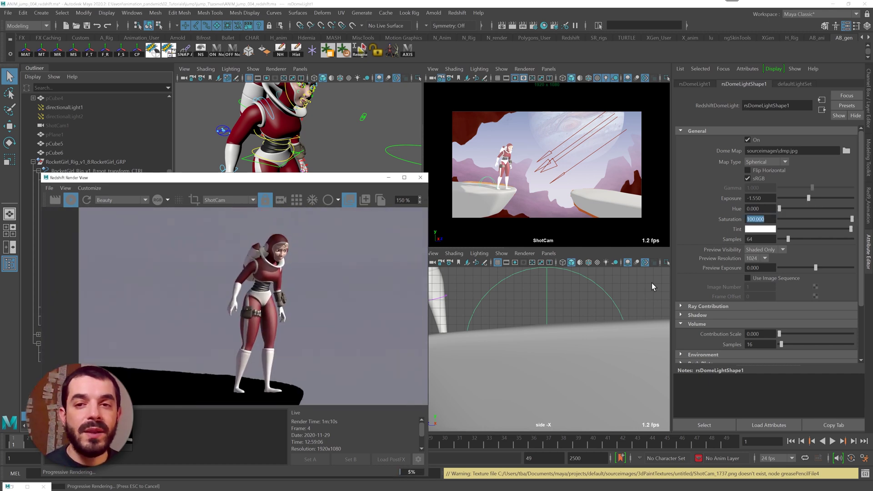
Step: Duplicate the directional light as a light named rim and rotate it to light the character from another direction
{"action": "left_click", "coordinate": [553, 162]}
{"action": "key", "text": "ctrl+d"}
{"action": "key", "text": "e"}
{"action": "left_click_drag", "start_coordinate": [574, 155], "coordinate": [792, 91]}
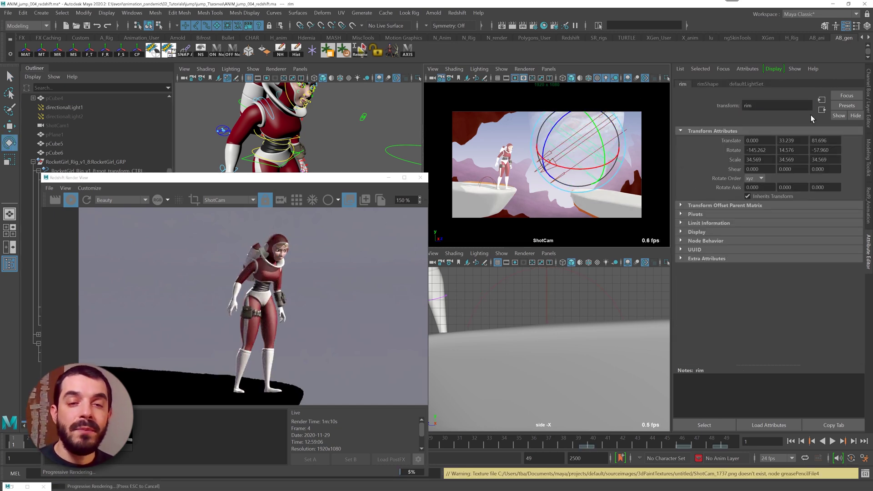
{"action": "left_click", "coordinate": [708, 83]}
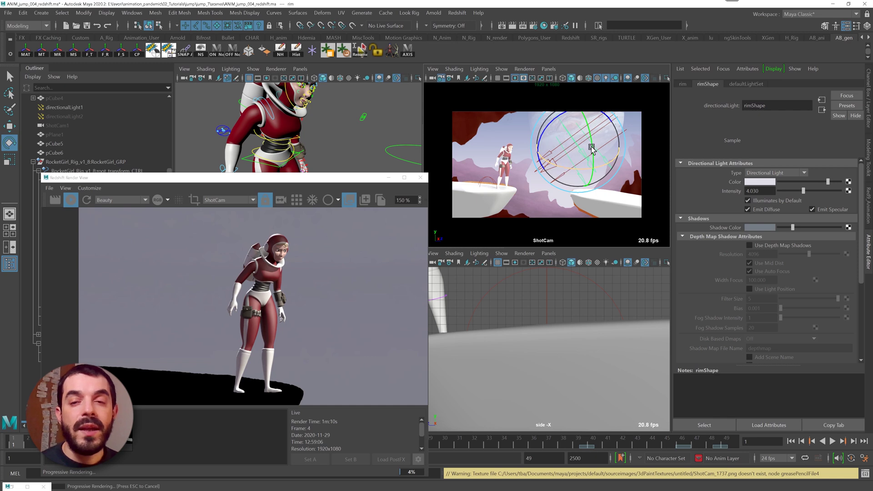
{"action": "left_click_drag", "start_coordinate": [592, 149], "coordinate": [563, 164]}
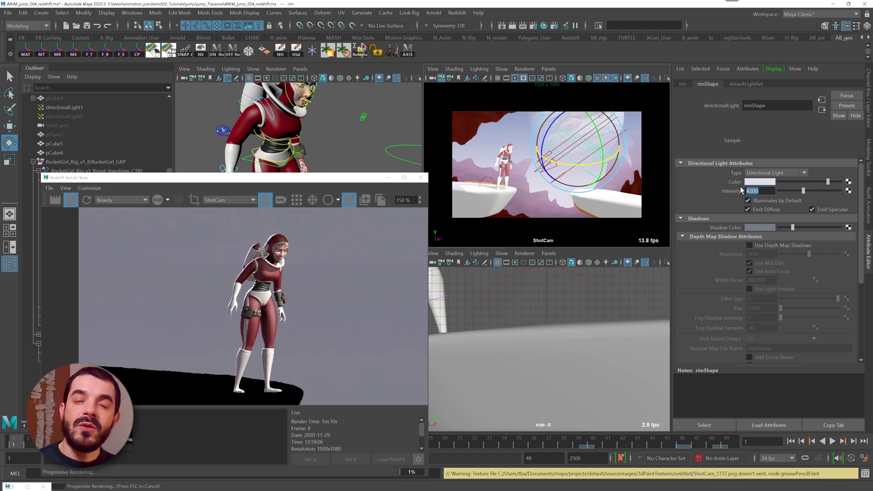
Step: Set the rim light's intensity to 0.5 and save the scene
{"action": "type", "text": "0.5"}
{"action": "key", "text": "Return"}
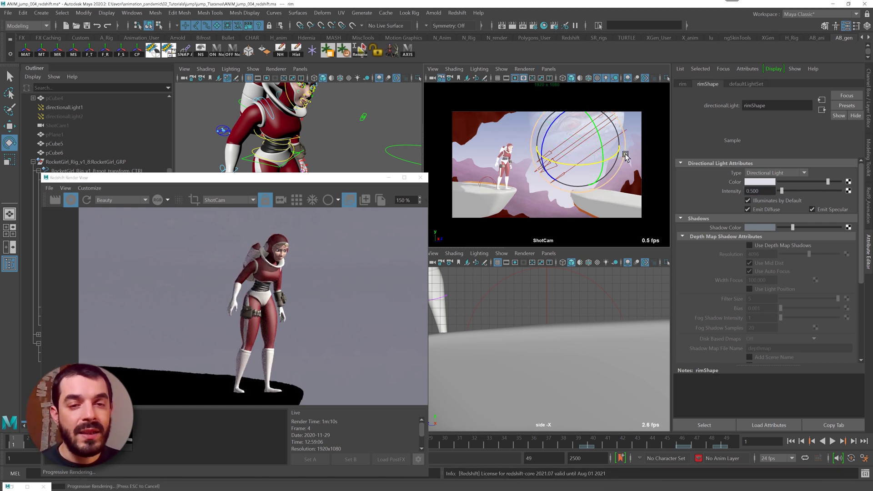
{"action": "key", "text": "q"}
{"action": "key", "text": "ctrl+s"}
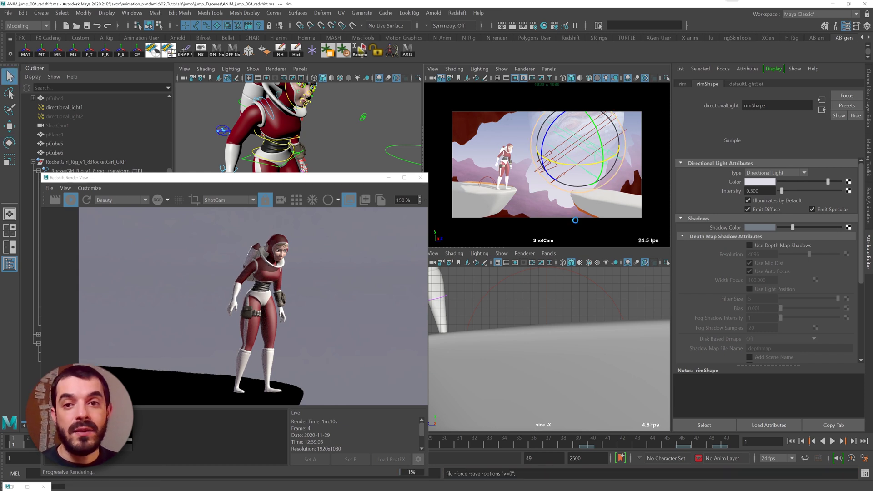
Step: Check the rendered lighting on the character's landing at frame 47 and mid-jump at frame 30
{"action": "key", "text": "e"}
{"action": "left_click", "coordinate": [701, 440]}
{"action": "scroll", "coordinate": [230, 305], "scroll_direction": "down", "scroll_amount": 1}
{"action": "left_click_drag", "start_coordinate": [376, 294], "coordinate": [320, 296]}
{"action": "scroll", "coordinate": [319, 296], "scroll_direction": "up", "scroll_amount": 3}
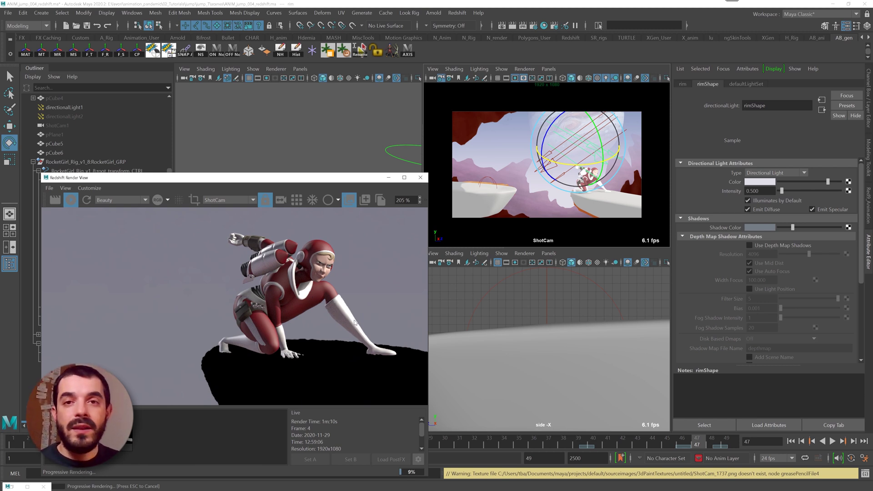
{"action": "key", "text": "comma"}
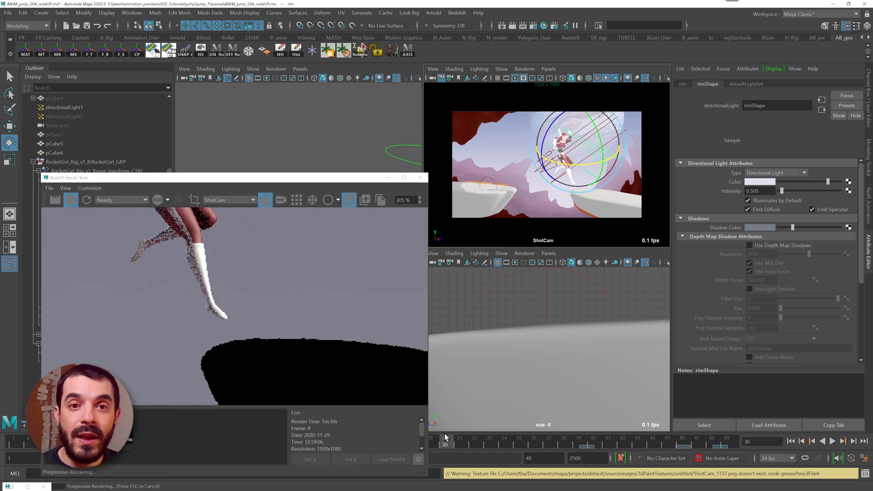
{"action": "scroll", "coordinate": [263, 323], "scroll_direction": "down", "scroll_amount": 3}
{"action": "scroll", "coordinate": [268, 268], "scroll_direction": "down", "scroll_amount": 2}
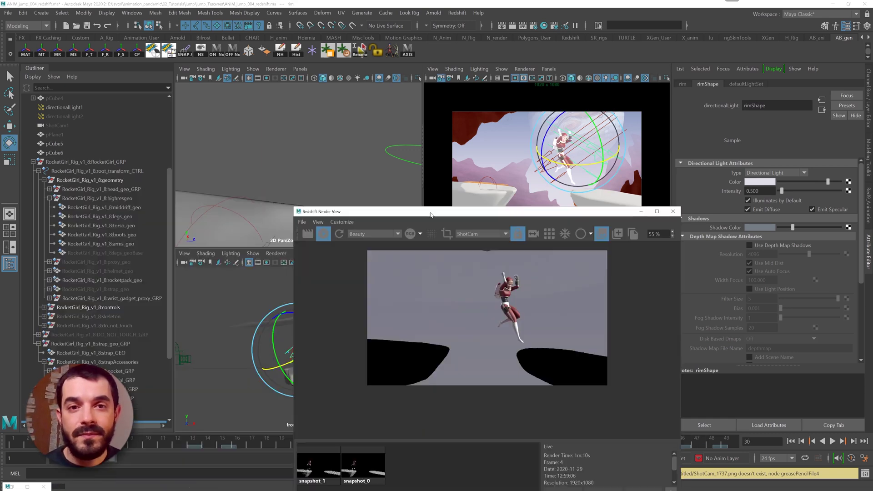
Step: Select the dome light, restart the live Redshift render from ShotCam, and turn off the dome light's Enable Background option
{"action": "left_click", "coordinate": [62, 316]}
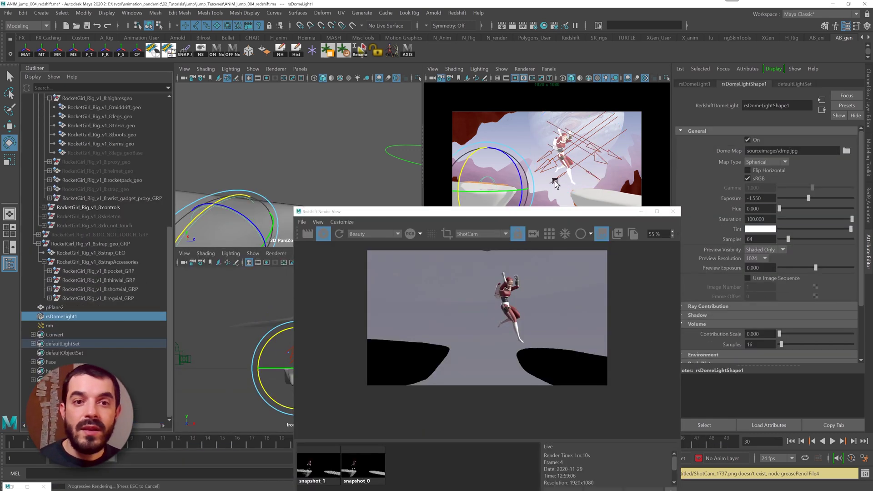
{"action": "left_click_drag", "start_coordinate": [583, 214], "coordinate": [534, 192]}
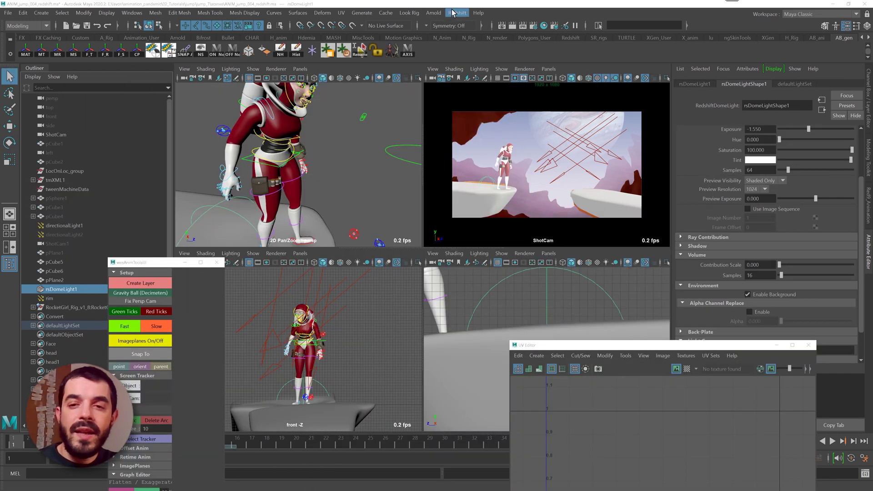
{"action": "left_click", "coordinate": [453, 12]}
{"action": "left_click", "coordinate": [471, 24]}
{"action": "left_click", "coordinate": [144, 109]}
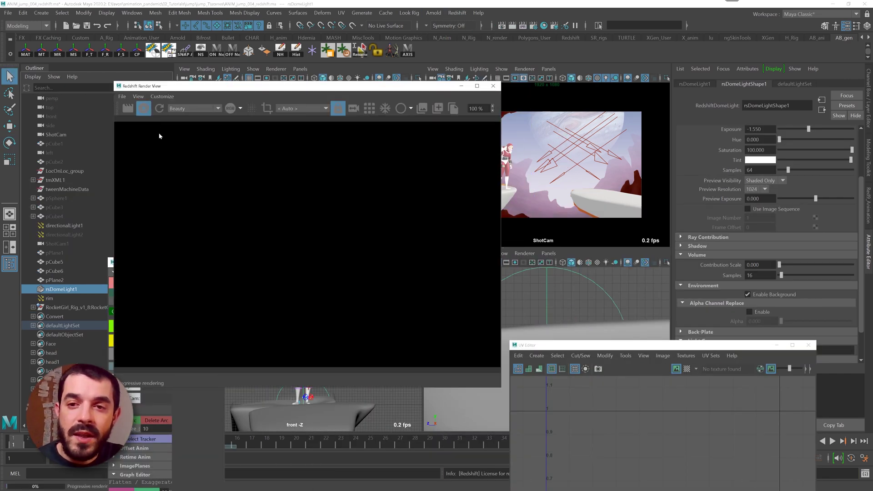
{"action": "left_click", "coordinate": [289, 109]}
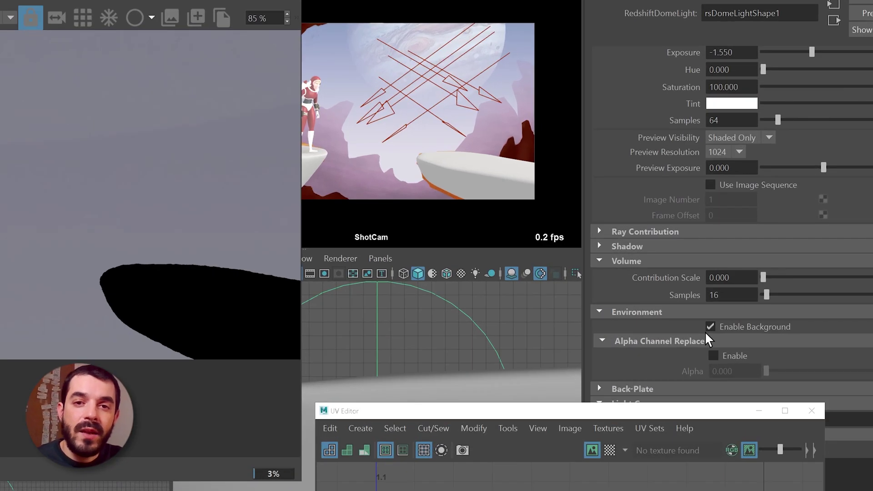
{"action": "left_click", "coordinate": [748, 294]}
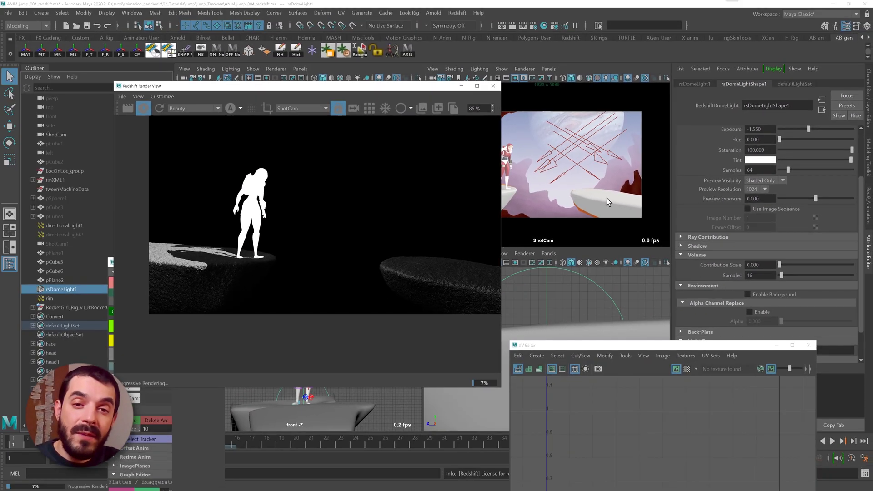
Step: Select the far ledge and inspect the Base settings of its rsMatteShadow1 shadow-catcher material
{"action": "left_click", "coordinate": [477, 167]}
{"action": "left_click", "coordinate": [633, 173]}
{"action": "scroll", "coordinate": [703, 220], "scroll_direction": "down", "scroll_amount": 5}
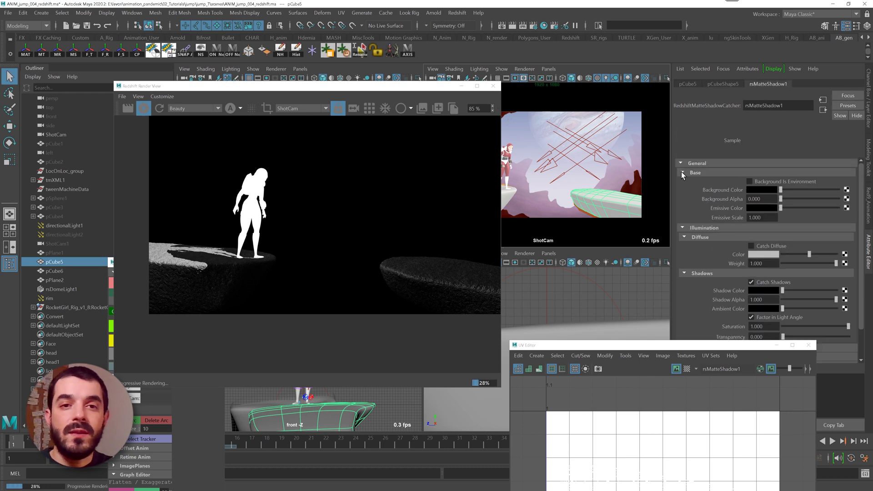
{"action": "left_click", "coordinate": [682, 173]}
{"action": "scroll", "coordinate": [792, 251], "scroll_direction": "down", "scroll_amount": 2}
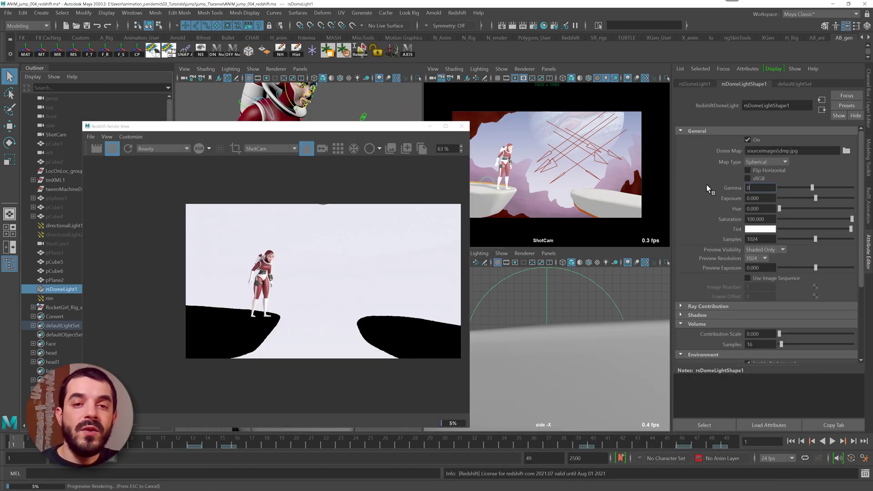
Step: Set the dome light's gamma to 0 and tint it pale purple (HSV 297.56, 0.293, 0.497)
{"action": "key", "text": "Return"}
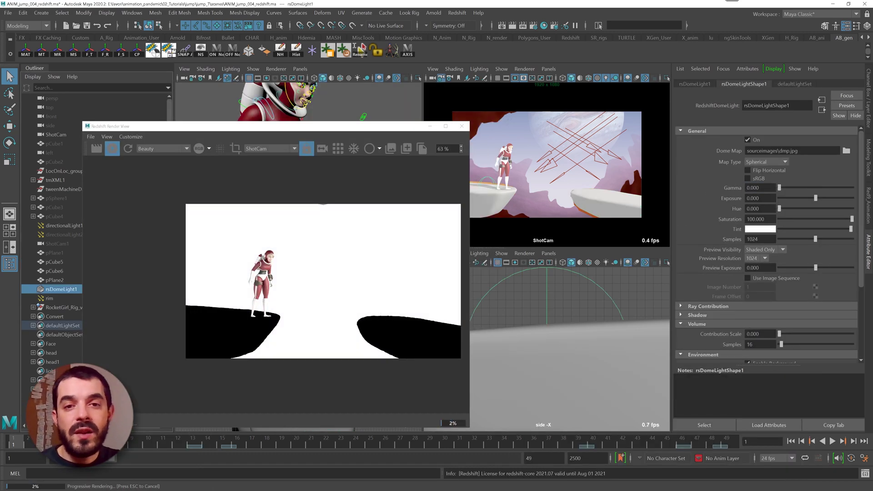
{"action": "left_click", "coordinate": [788, 229]}
{"action": "left_click", "coordinate": [759, 230]}
{"action": "left_click", "coordinate": [825, 221]}
{"action": "left_click", "coordinate": [751, 230]}
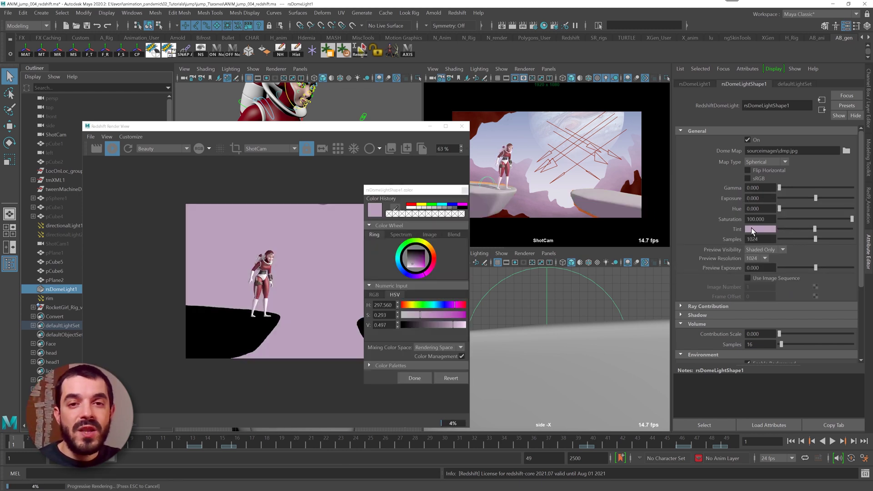
{"action": "scroll", "coordinate": [757, 269], "scroll_direction": "down", "scroll_amount": 3}
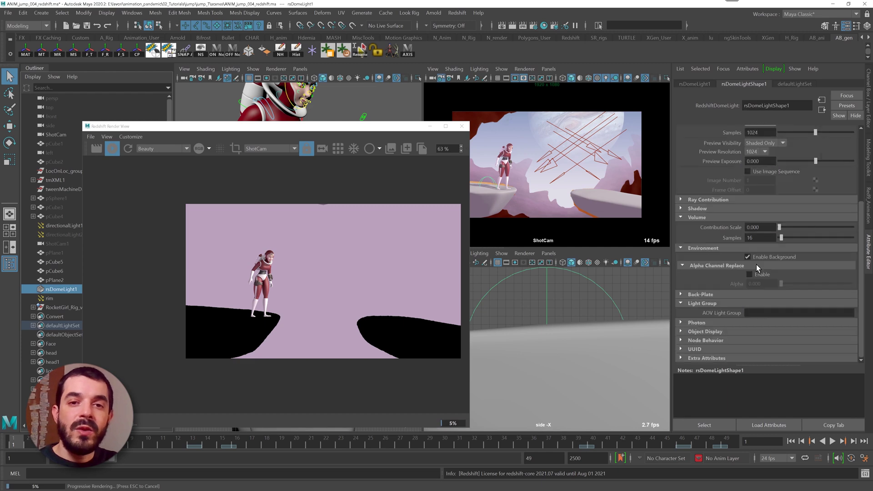
Step: Disable the dome light's background and change its tint to a light blue
{"action": "left_click", "coordinate": [748, 257]}
{"action": "scroll", "coordinate": [754, 259], "scroll_direction": "up", "scroll_amount": 3}
{"action": "left_click", "coordinate": [769, 229]}
{"action": "left_click", "coordinate": [753, 229]}
{"action": "left_click", "coordinate": [793, 243]}
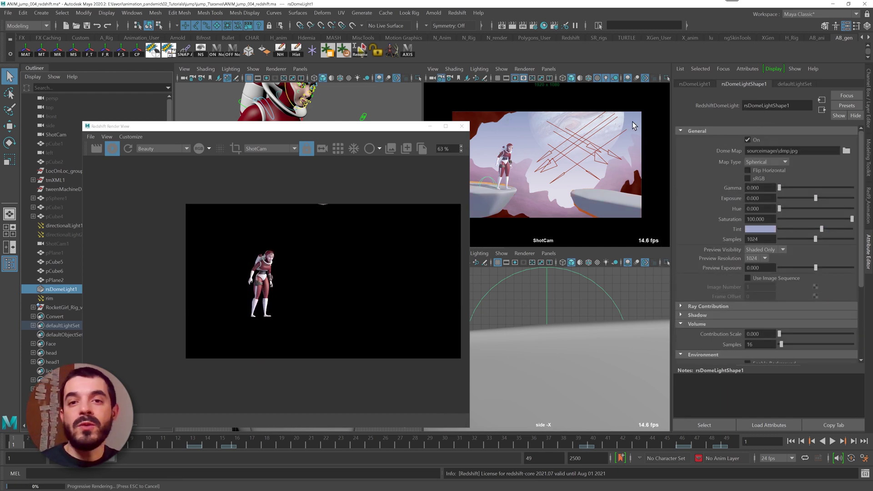
{"action": "left_click", "coordinate": [759, 229]}
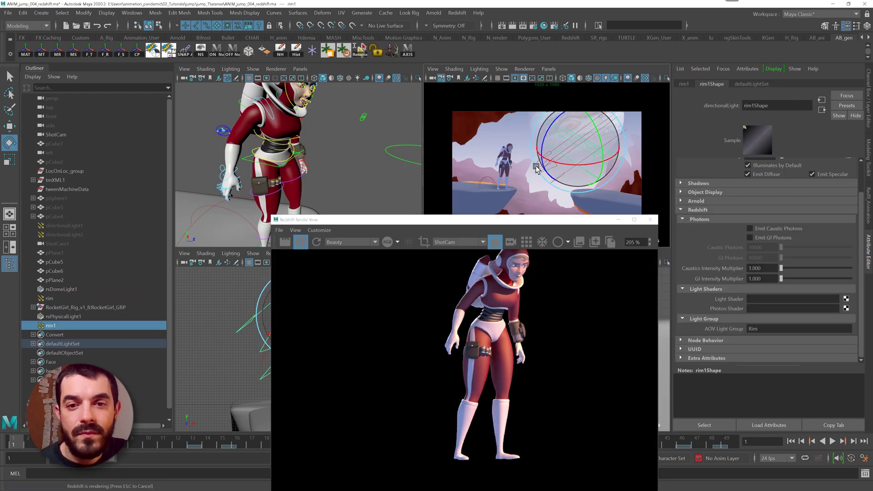
Step: Rotate the rim1 directional light and compare the Beauty_Rim and Beauty passes in the live render
{"action": "left_click", "coordinate": [347, 242]}
{"action": "left_click", "coordinate": [341, 263]}
{"action": "left_click_drag", "start_coordinate": [576, 145], "coordinate": [583, 158]}
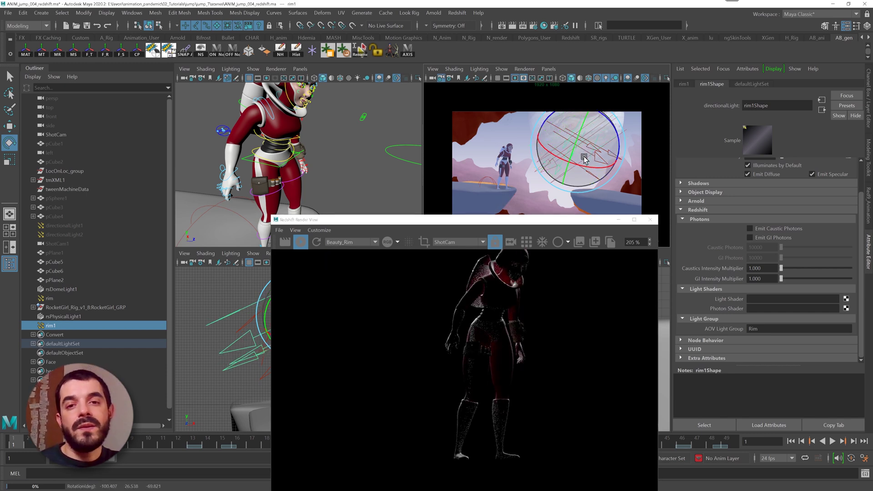
{"action": "left_click", "coordinate": [348, 242]}
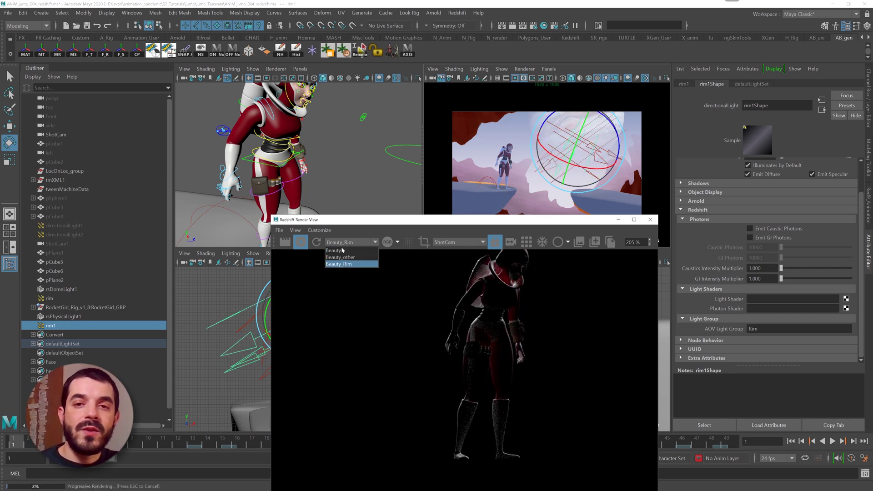
{"action": "left_click", "coordinate": [350, 253]}
{"action": "left_click", "coordinate": [347, 242]}
{"action": "left_click", "coordinate": [340, 263]}
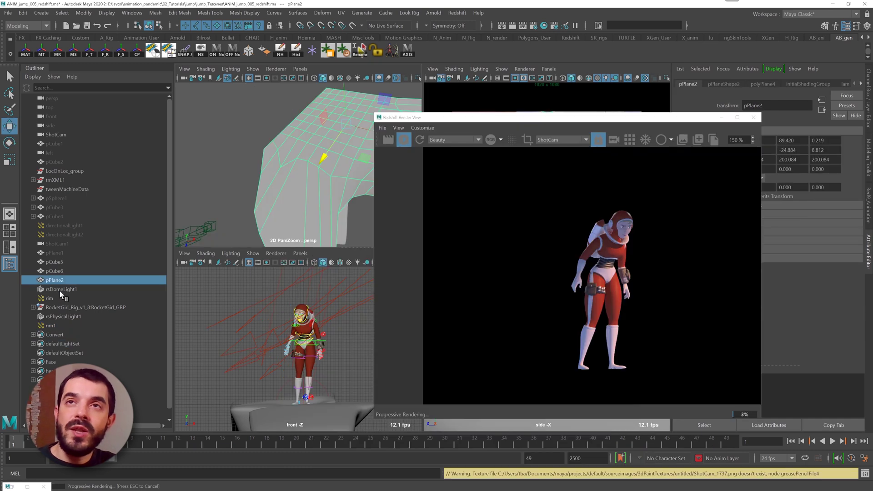
Step: Tint rsDomeLight1 a saturated blue with HSV 228.337, 0.894, 0.752
{"action": "left_click", "coordinate": [60, 291]}
{"action": "left_click_drag", "start_coordinate": [546, 117], "coordinate": [401, 117]}
{"action": "left_click", "coordinate": [760, 230]}
{"action": "left_click_drag", "start_coordinate": [768, 257], "coordinate": [782, 267]}
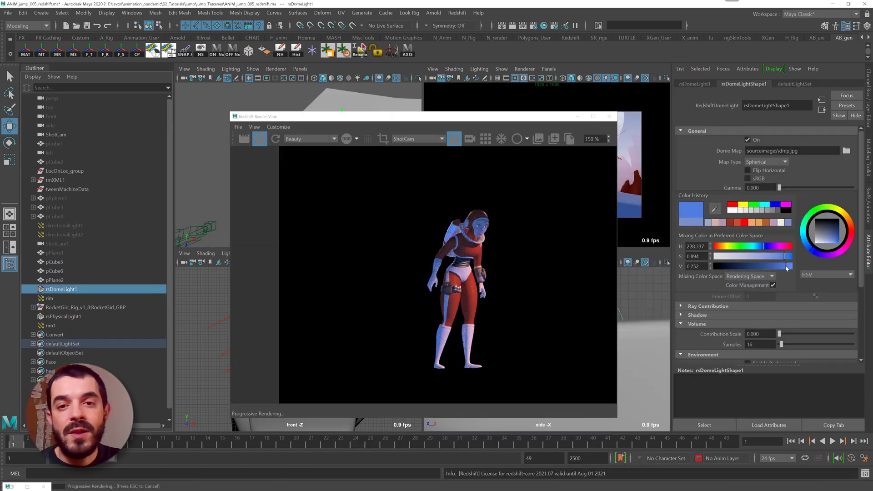
{"action": "left_click_drag", "start_coordinate": [510, 118], "coordinate": [381, 97]}
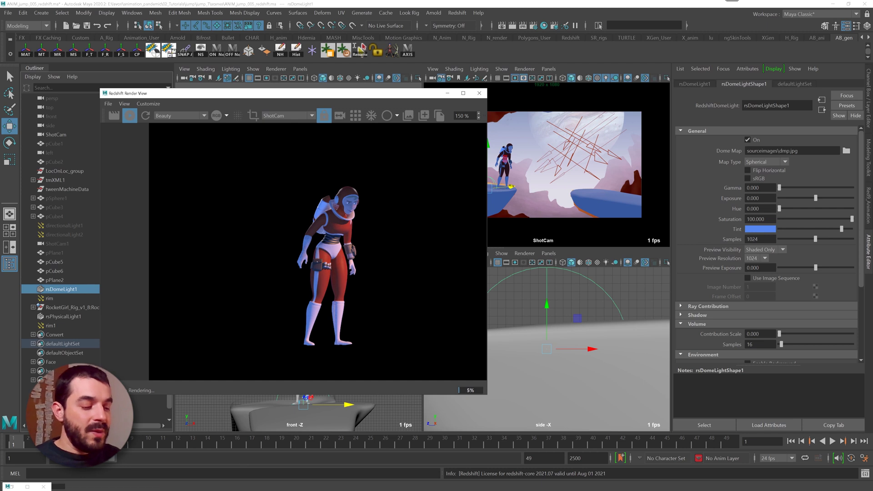
Step: Go to frame 15 and shift the dome light's tint to a violet-blue, keeping the live render visible beside the ShotCam view
{"action": "left_click", "coordinate": [225, 445]}
{"action": "left_click", "coordinate": [758, 230]}
{"action": "left_click", "coordinate": [756, 246]}
{"action": "left_click_drag", "start_coordinate": [772, 256], "coordinate": [767, 256]}
{"action": "left_click_drag", "start_coordinate": [423, 94], "coordinate": [372, 100]}
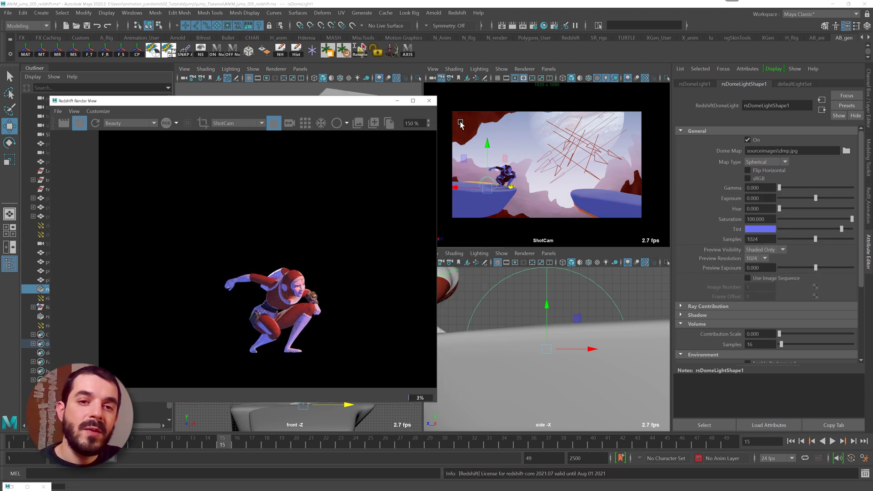
{"action": "left_click", "coordinate": [760, 229]}
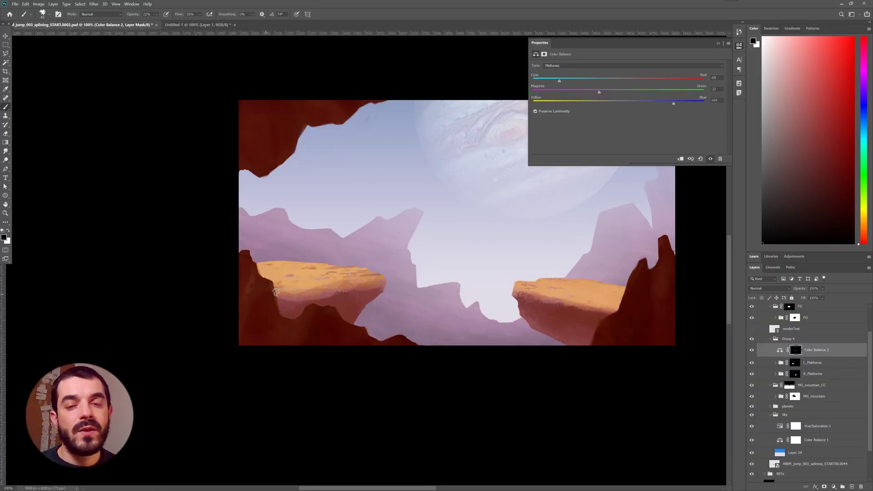
{"action": "key", "text": "ctrl+minus"}
{"action": "key", "text": "ctrl+minus"}
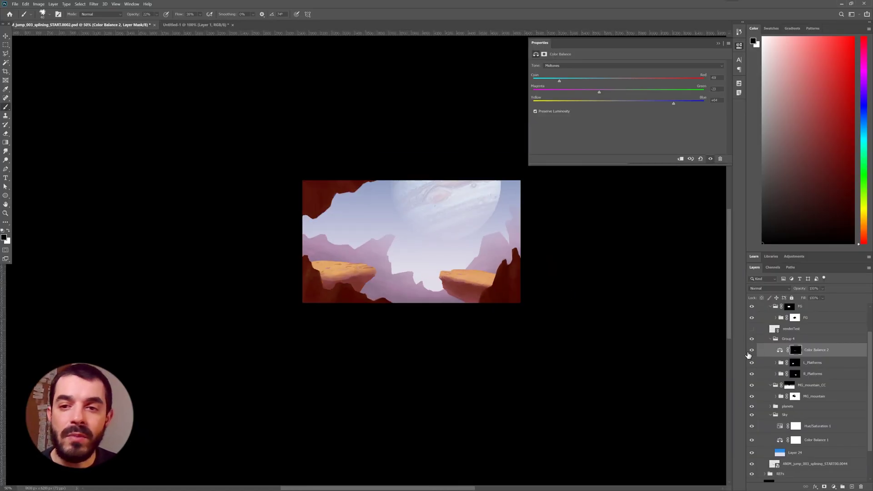
{"action": "key", "text": "ctrl+plus"}
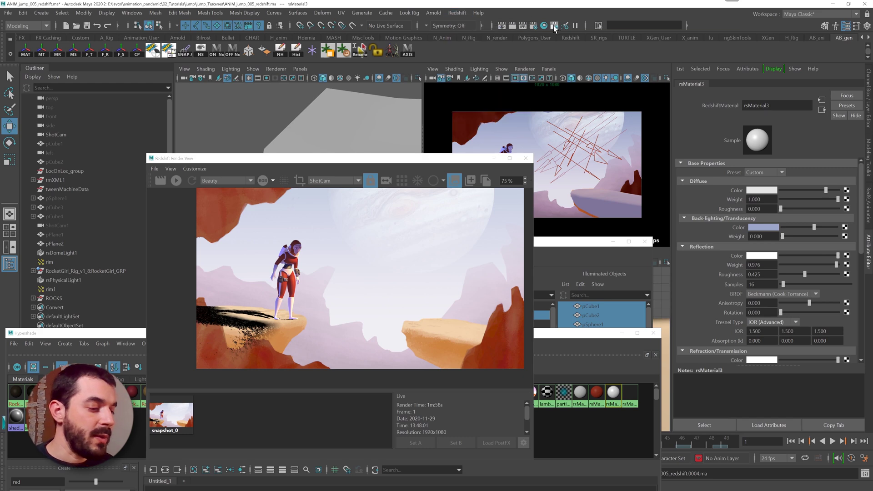
Step: Open Maya's Render Setup and name the new render layer for the character geometry CHAR
{"action": "left_click", "coordinate": [555, 25]}
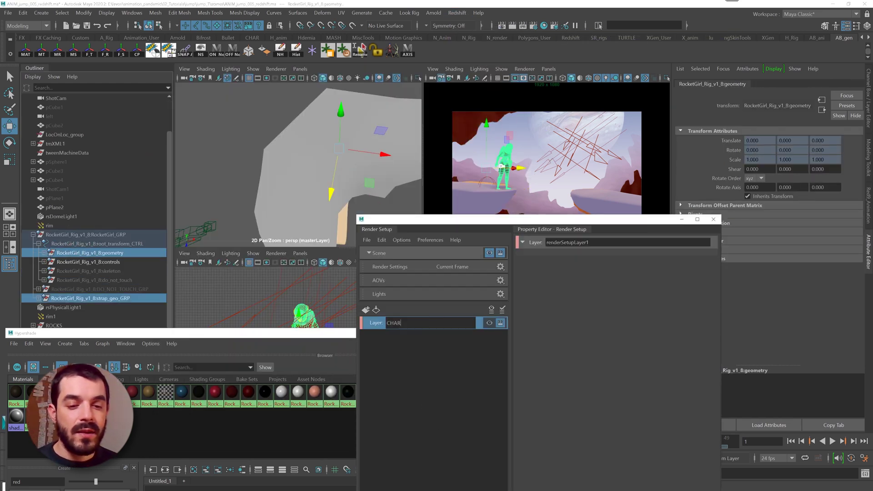
{"action": "type", "text": "_RL"}
{"action": "key", "text": "Return"}
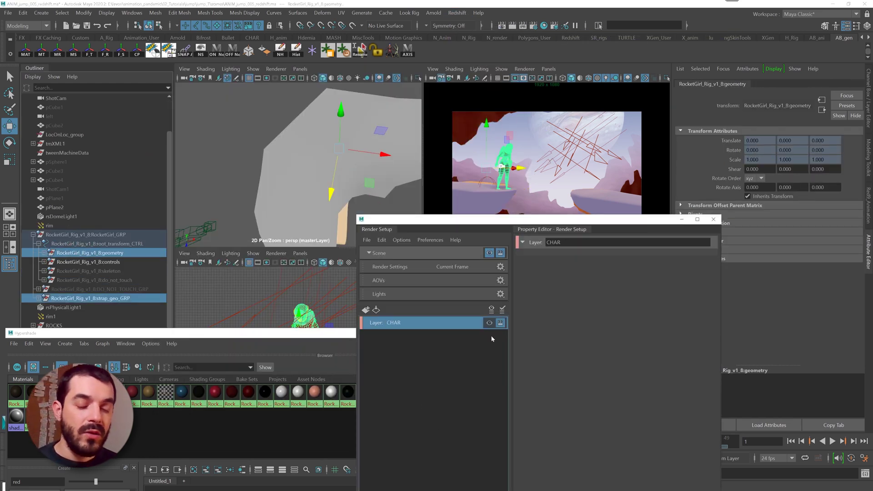
Step: Create a collection named char_CL in the CHAR layer and add the selected character geometry to it
{"action": "left_click", "coordinate": [366, 309]}
{"action": "type", "text": "char_CL"}
{"action": "key", "text": "Return"}
{"action": "left_click", "coordinate": [706, 300]}
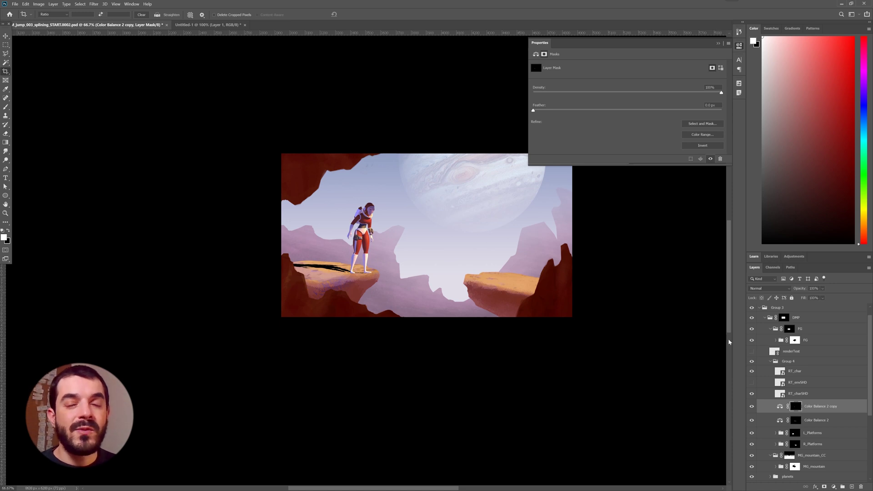
Step: In Photoshop, move the Color Balance 2 copy 2 adjustment directly above RT_charSHD and group the two layers
{"action": "left_click", "coordinate": [823, 406]}
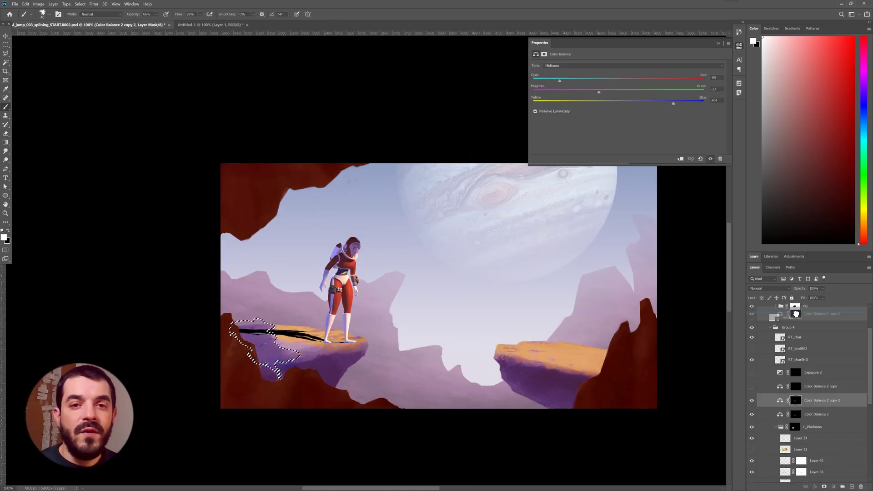
{"action": "scroll", "coordinate": [814, 382], "scroll_direction": "up", "scroll_amount": 2}
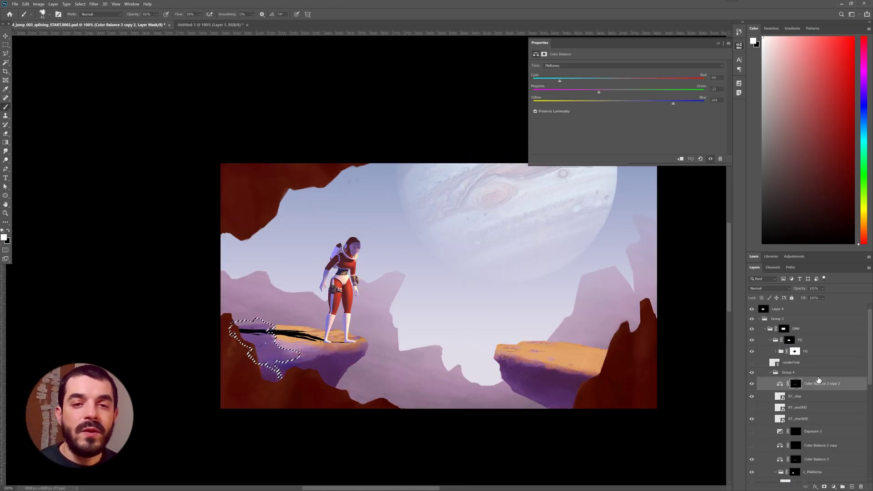
{"action": "scroll", "coordinate": [814, 384], "scroll_direction": "down", "scroll_amount": 1}
{"action": "left_click_drag", "start_coordinate": [807, 373], "coordinate": [807, 402]}
{"action": "left_click", "coordinate": [803, 407], "text": "shift"}
{"action": "key", "text": "ctrl+g"}
Step: Load the Color Balance adjustment's mask as a selection and turn it into a layer mask on the new group
{"action": "left_click", "coordinate": [776, 392]}
{"action": "left_click", "coordinate": [801, 404], "text": "ctrl"}
{"action": "left_click", "coordinate": [824, 487]}
{"action": "left_click", "coordinate": [751, 394]}
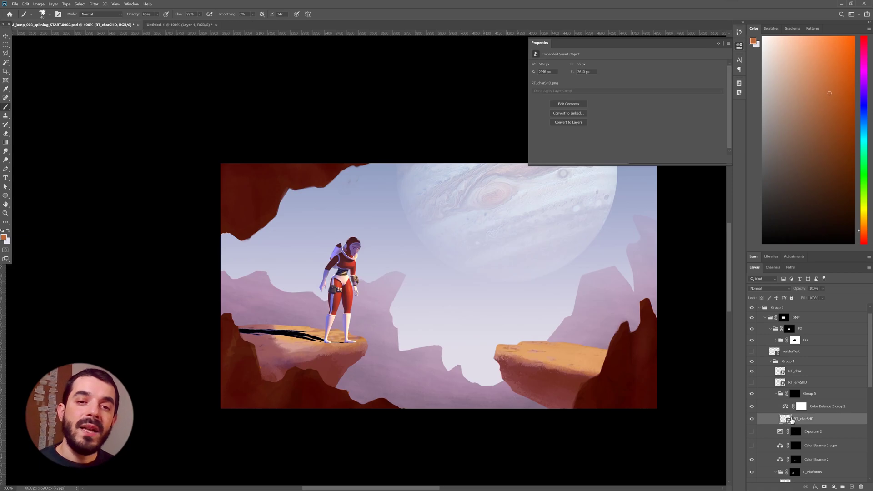
Step: Check the adjustment's mask, hide the RT_charSHD layer and create a new empty layer directly above it in Group 5
{"action": "left_click", "coordinate": [801, 407], "text": "alt"}
{"action": "left_click", "coordinate": [800, 406], "text": "alt"}
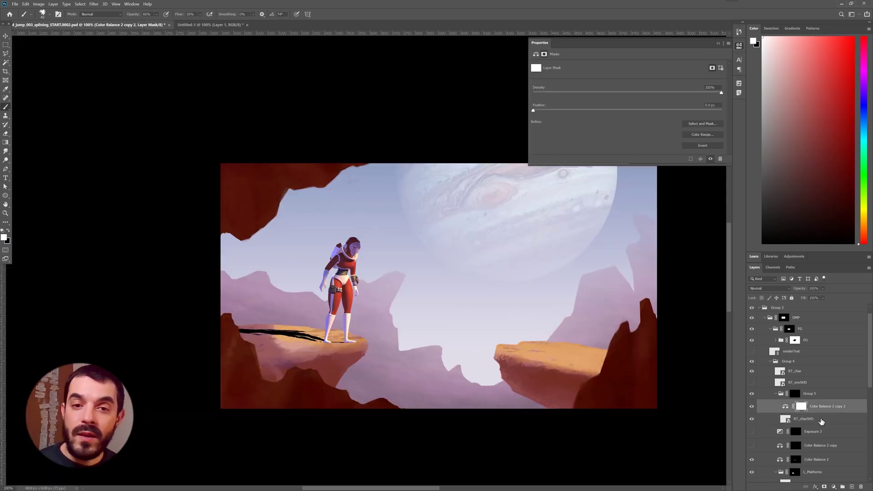
{"action": "left_click", "coordinate": [800, 419]}
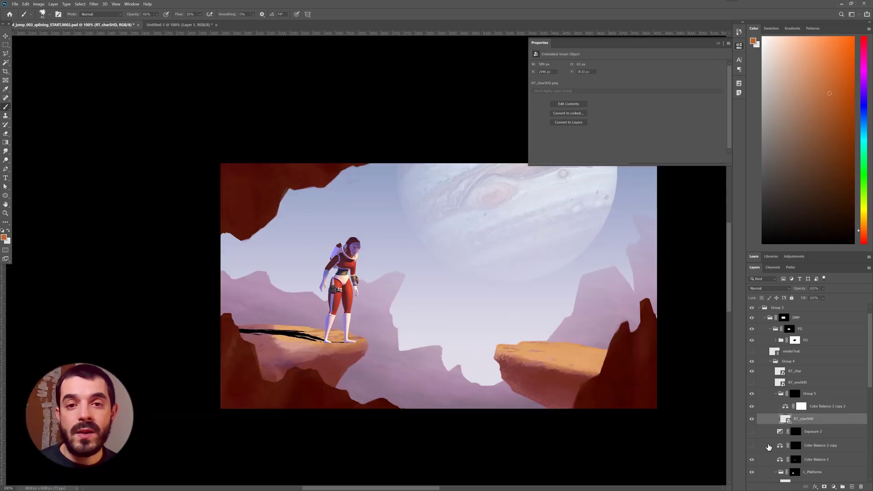
{"action": "left_click", "coordinate": [810, 407]}
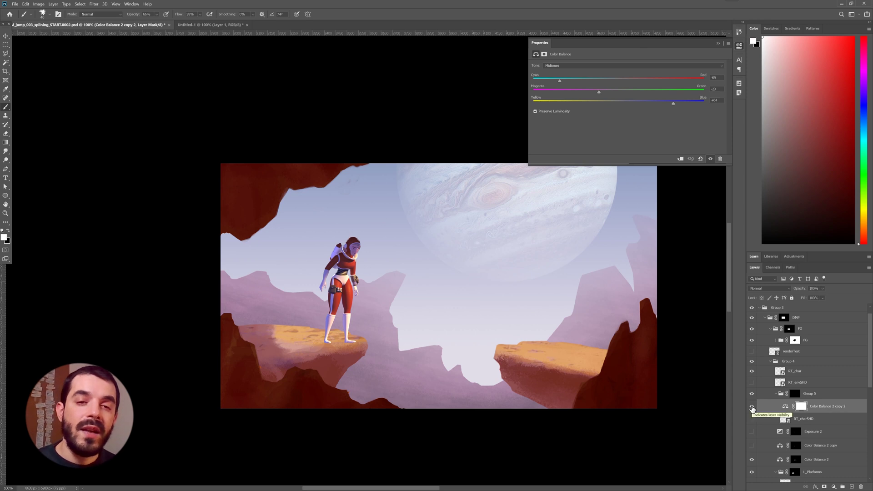
{"action": "left_click", "coordinate": [832, 419]}
{"action": "key", "text": "ctrl+shift+alt+n"}
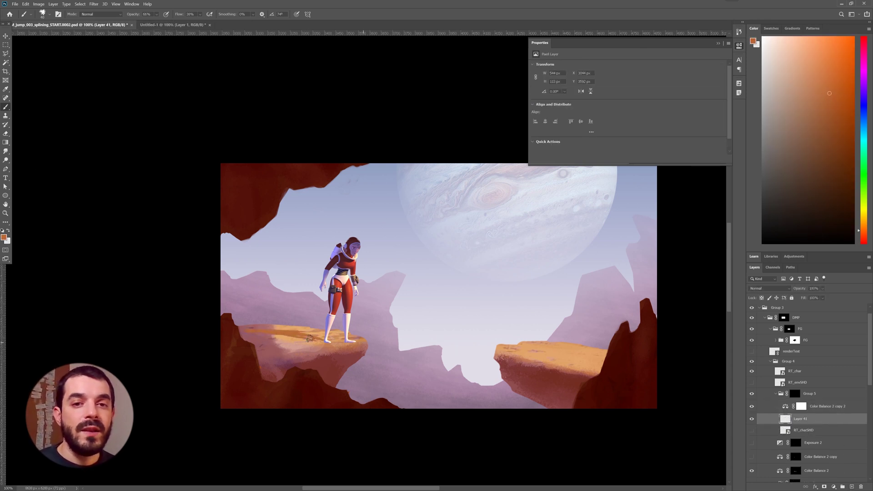
Step: Select Group 5's layer mask and reset the brush colors to default black and white
{"action": "key", "text": "x"}
{"action": "left_click", "coordinate": [795, 394]}
{"action": "key", "text": "d"}
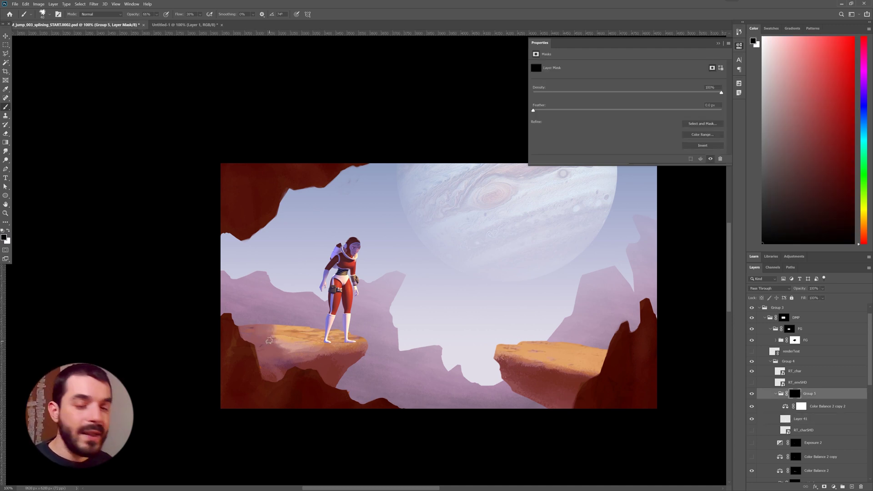
Step: Sample the dark orange from the isolated L_Platforms group and paint on Layer 41 over the near platform's shadow area
{"action": "left_click", "coordinate": [794, 420]}
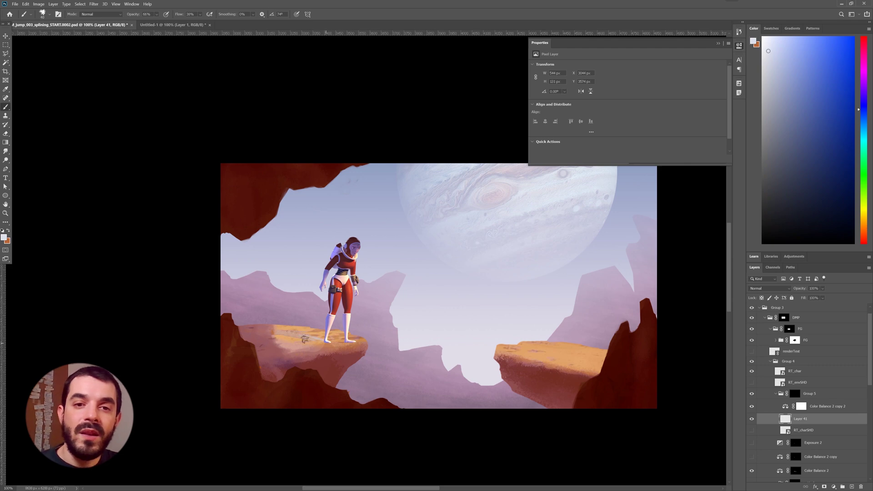
{"action": "scroll", "coordinate": [782, 438], "scroll_direction": "down", "scroll_amount": 5}
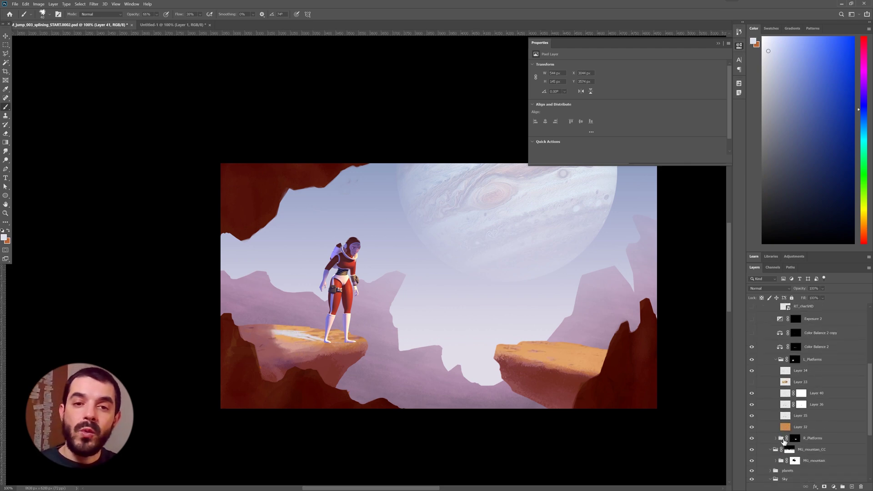
{"action": "left_click", "coordinate": [753, 363], "text": "alt"}
{"action": "left_click", "coordinate": [288, 359], "text": "alt"}
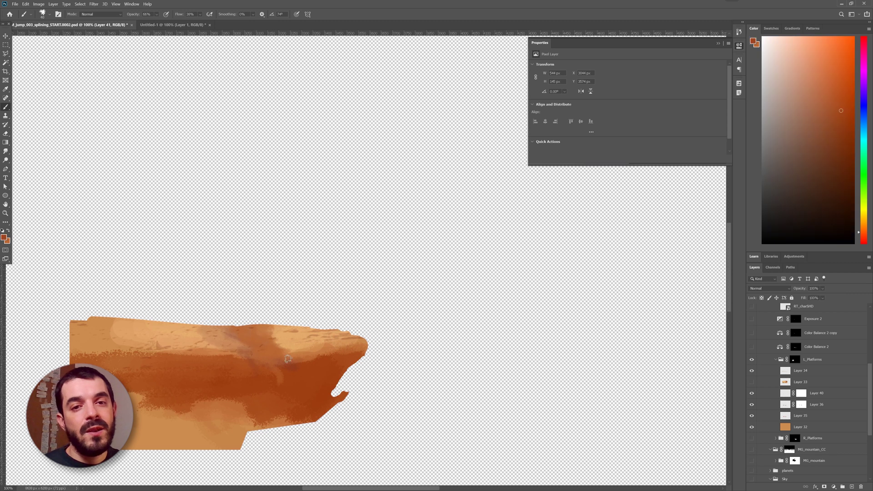
{"action": "left_click", "coordinate": [752, 363], "text": "alt"}
{"action": "mouse_move", "coordinate": [319, 334]}
{"action": "left_mouse_down"}
{"action": "mouse_move", "coordinate": [345, 346]}
{"action": "mouse_move", "coordinate": [264, 347]}
{"action": "left_mouse_up"}
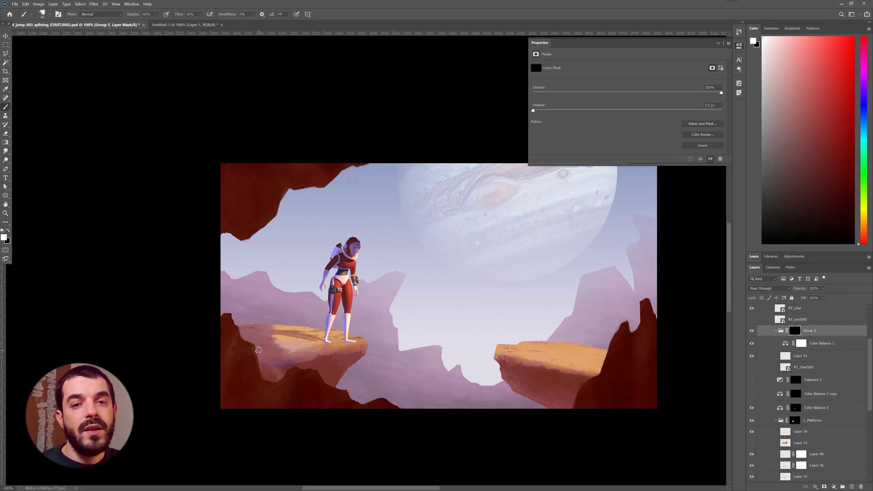
Step: Collapse Group 5 and rename it CHR_SHD
{"action": "key", "text": "ctrl+minus"}
{"action": "key", "text": "ctrl+minus"}
{"action": "key", "text": "ctrl+minus"}
{"action": "key", "text": "ctrl+minus"}
{"action": "key", "text": "ctrl+plus"}
{"action": "key", "text": "ctrl+plus"}
{"action": "key", "text": "ctrl+plus"}
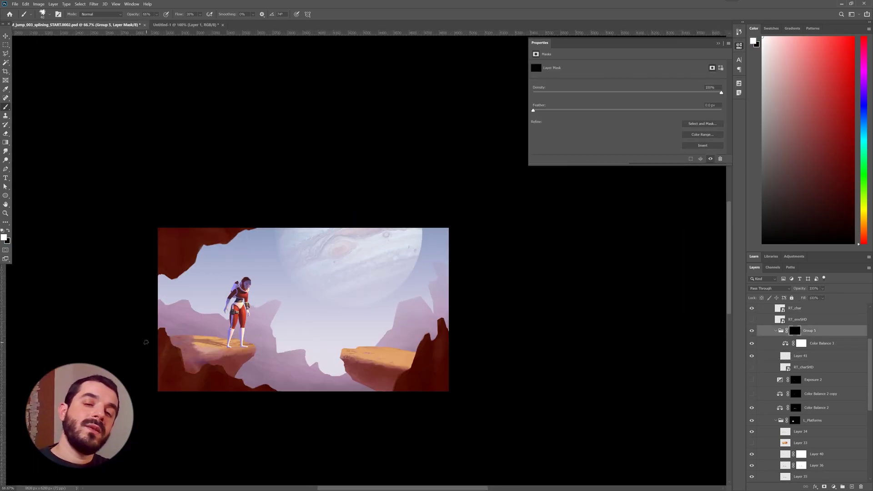
{"action": "left_click", "coordinate": [776, 331]}
{"action": "double_click", "coordinate": [809, 354]}
{"action": "type", "text": "CHR_SHD"}
{"action": "key", "text": "Return"}
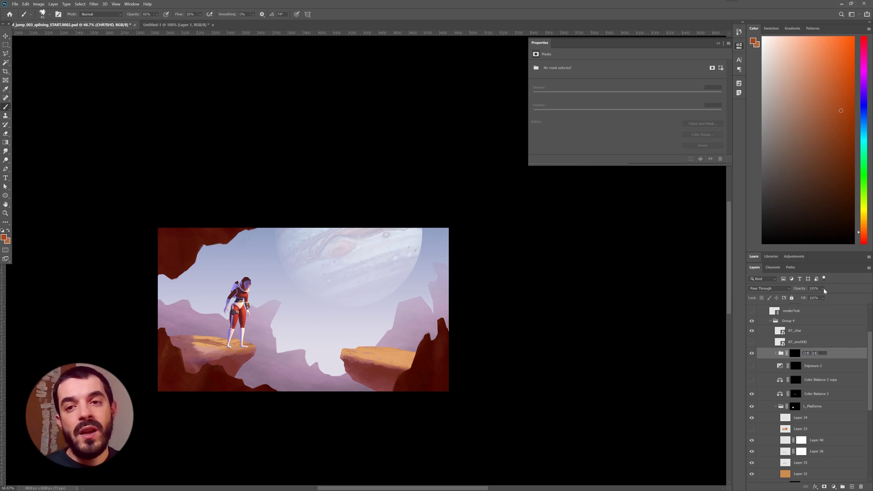
Step: Check Group 4 by toggling its visibility, then collapse it and rename it PLATFORMS_GRP
{"action": "left_click", "coordinate": [752, 321]}
{"action": "left_click", "coordinate": [752, 320]}
{"action": "left_click", "coordinate": [770, 321]}
{"action": "double_click", "coordinate": [788, 337]}
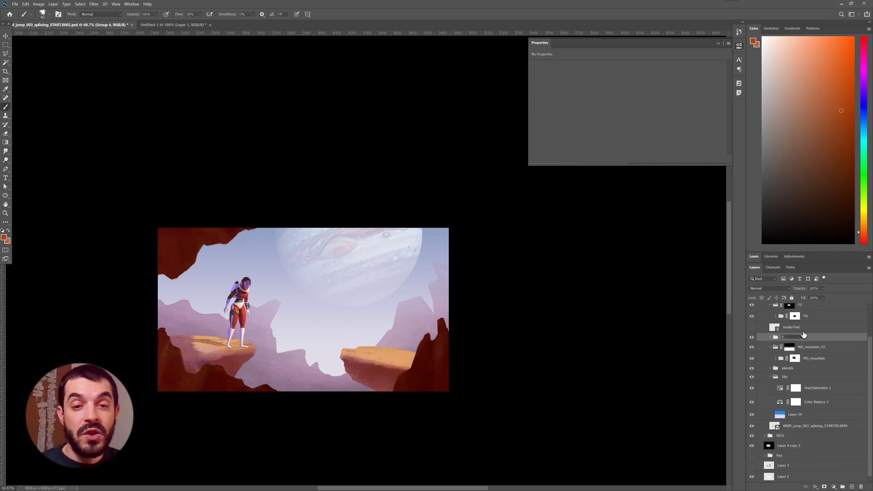
{"action": "type", "text": "PLATFORMS_GRP"}
{"action": "key", "text": "Return"}
{"action": "scroll", "coordinate": [796, 341], "scroll_direction": "up", "scroll_amount": 1}
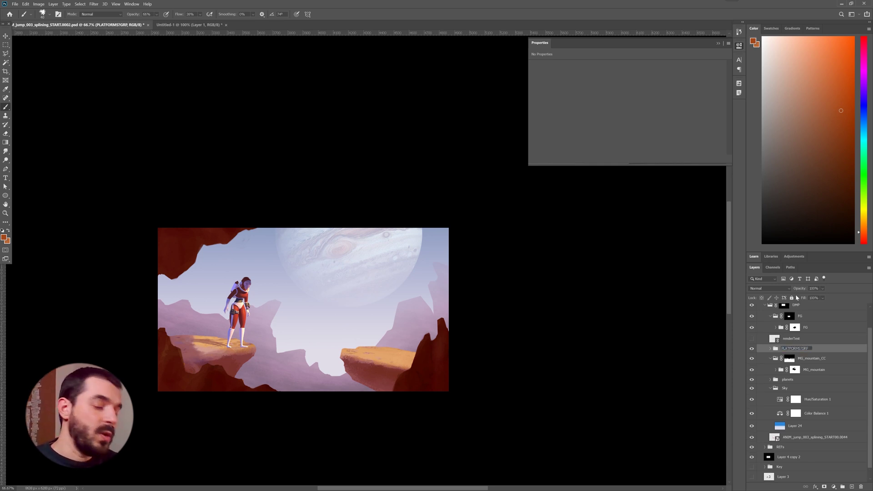
Step: Toggle the DMP, FG and MG_mountain_CC groups off and on to examine what each contributes to the painting
{"action": "scroll", "coordinate": [769, 347], "scroll_direction": "up", "scroll_amount": 2}
{"action": "left_click", "coordinate": [751, 329]}
{"action": "left_click", "coordinate": [751, 328]}
{"action": "left_click", "coordinate": [752, 341]}
{"action": "left_click", "coordinate": [752, 341]}
{"action": "left_click", "coordinate": [752, 340]}
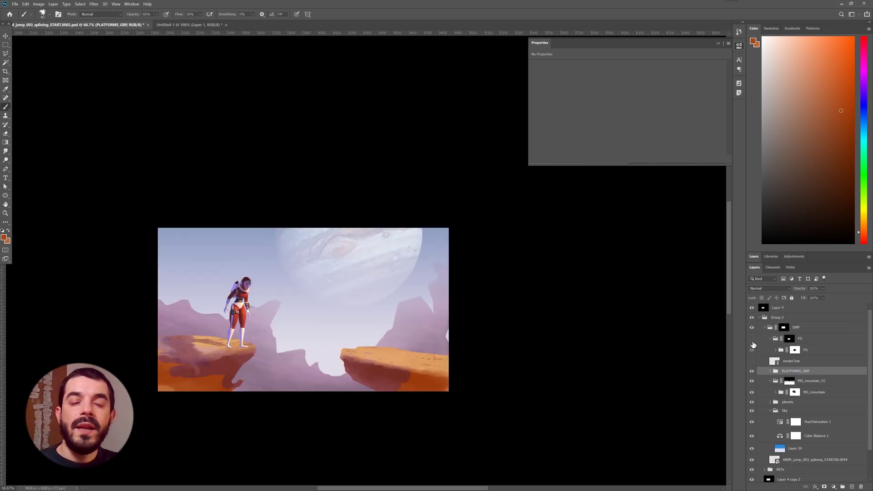
{"action": "left_click", "coordinate": [752, 341]}
{"action": "left_click", "coordinate": [752, 341]}
{"action": "left_click", "coordinate": [753, 344]}
{"action": "left_click", "coordinate": [752, 345]}
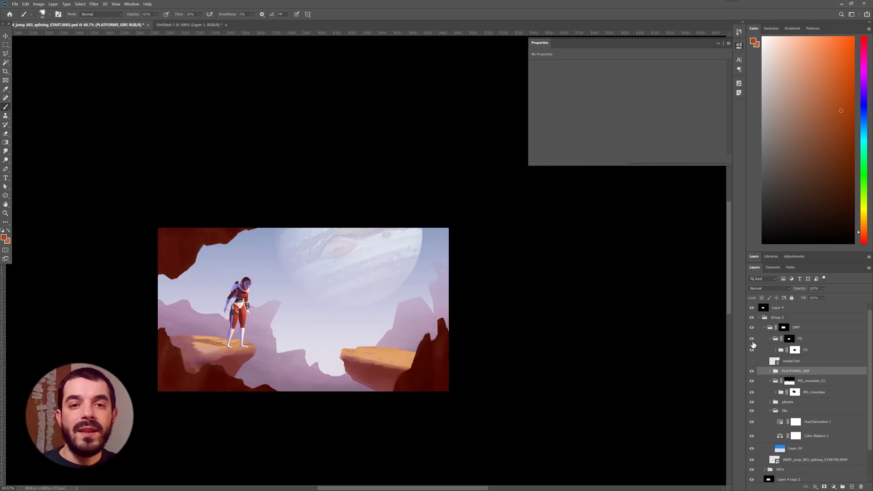
{"action": "left_click", "coordinate": [752, 383]}
{"action": "left_click", "coordinate": [753, 383]}
{"action": "left_click", "coordinate": [753, 383]}
{"action": "left_click", "coordinate": [753, 383]}
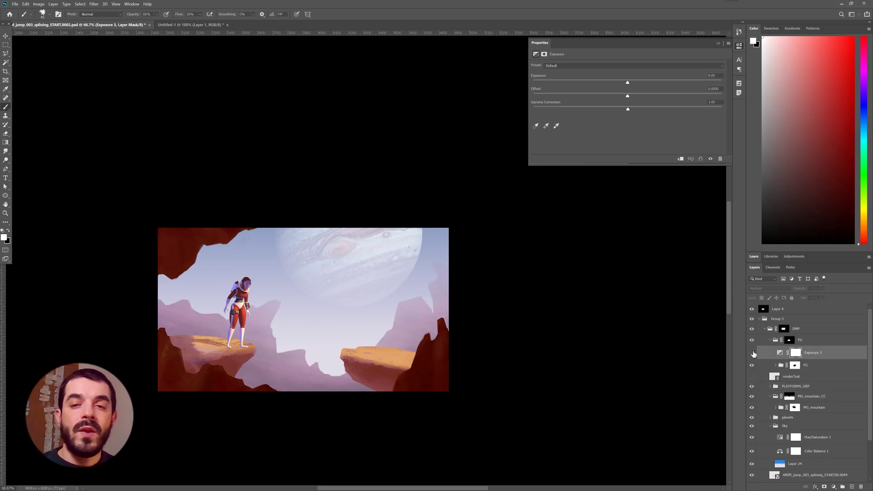
Step: Raise the Exposure 3 adjustment to about +0.6 and place it in a new group inside the FG group
{"action": "left_click", "coordinate": [780, 353]}
{"action": "mouse_move", "coordinate": [628, 82]}
{"action": "left_mouse_down"}
{"action": "mouse_move", "coordinate": [674, 82]}
{"action": "mouse_move", "coordinate": [639, 83]}
{"action": "left_mouse_up"}
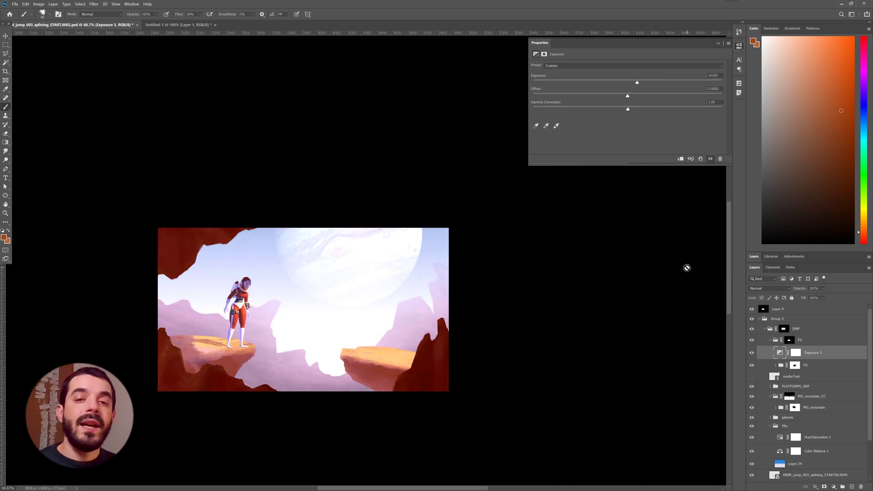
{"action": "left_click", "coordinate": [842, 487]}
{"action": "left_click_drag", "start_coordinate": [811, 364], "coordinate": [812, 357]}
Step: Add a Hue/Saturation adjustment above Exposure 3 with the hue shifted to +7, and select their parent group
{"action": "left_click", "coordinate": [834, 486]}
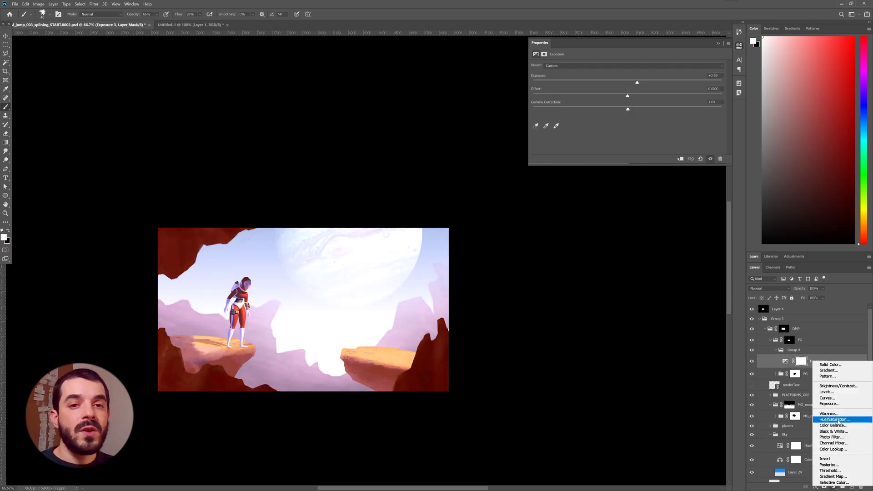
{"action": "left_click", "coordinate": [835, 420]}
{"action": "mouse_move", "coordinate": [628, 92]}
{"action": "left_mouse_down"}
{"action": "mouse_move", "coordinate": [546, 92]}
{"action": "mouse_move", "coordinate": [640, 92]}
{"action": "left_mouse_up"}
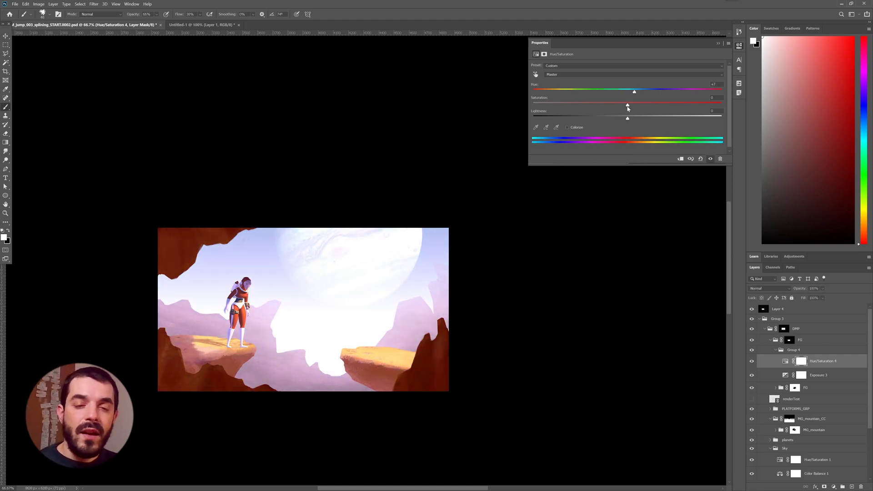
{"action": "left_click", "coordinate": [795, 350]}
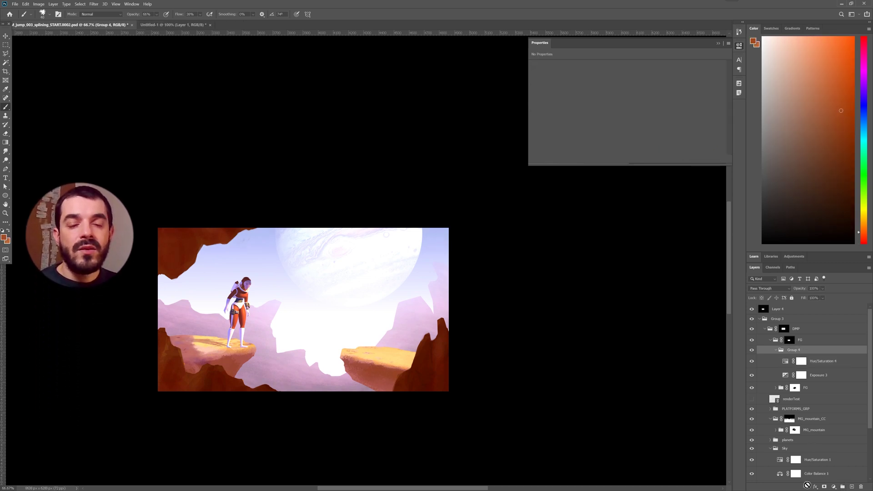
Step: Add a black-filled layer mask to Group 4 and brush over the upper-left and right foreground rocks on it
{"action": "left_click", "coordinate": [824, 486]}
{"action": "key", "text": "x"}
{"action": "key", "text": "alt+BackSpace"}
{"action": "key", "text": "ctrl+plus"}
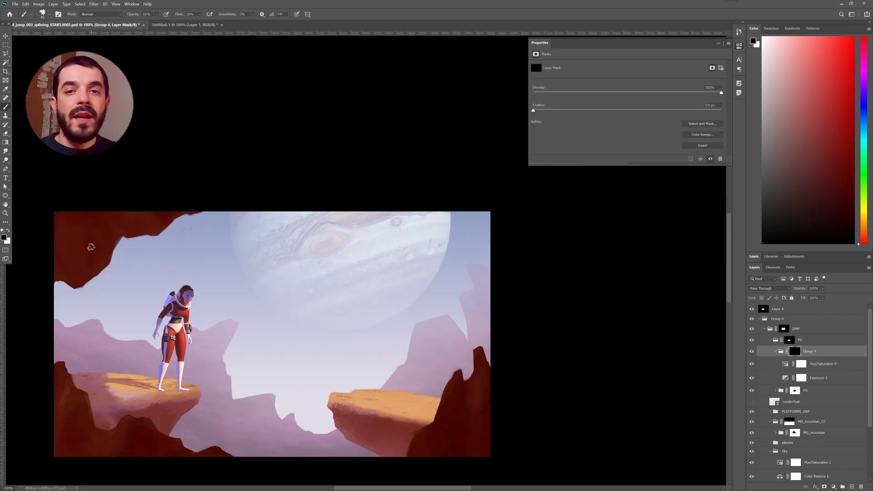
{"action": "left_click_drag", "start_coordinate": [156, 231], "coordinate": [94, 241]}
{"action": "left_click_drag", "start_coordinate": [430, 421], "coordinate": [459, 372]}
Step: Rename the masked adjustment group KEY_LIGHT and move it inside the inner FG group
{"action": "left_click", "coordinate": [775, 340]}
{"action": "double_click", "coordinate": [809, 340]}
{"action": "type", "text": "KEY_LIGHT"}
{"action": "key", "text": "Return"}
{"action": "left_click_drag", "start_coordinate": [809, 349], "coordinate": [806, 310]}
Step: Set the Hue/Saturation 4 hue to about -125 and Exposure 3 to about +1.5 within KEY_LIGHT
{"action": "left_click", "coordinate": [791, 355]}
{"action": "left_click", "coordinate": [791, 342]}
{"action": "left_click_drag", "start_coordinate": [566, 92], "coordinate": [554, 93]}
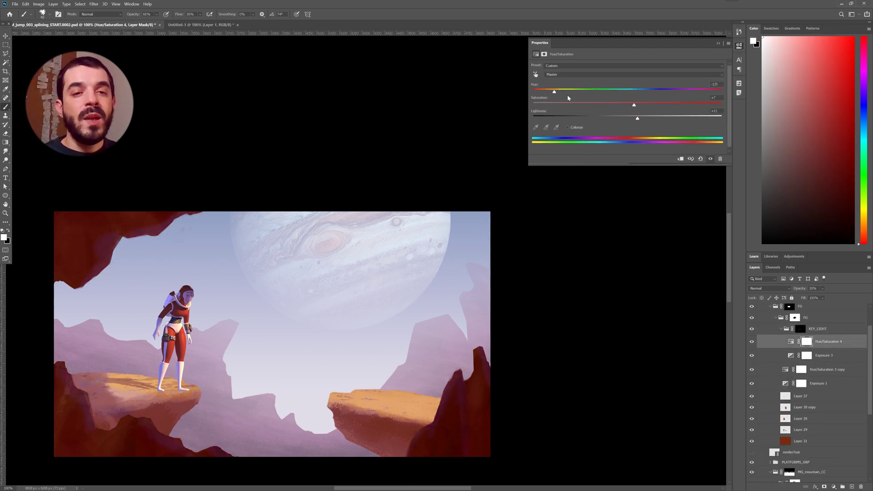
{"action": "left_click", "coordinate": [790, 356]}
{"action": "left_click_drag", "start_coordinate": [644, 83], "coordinate": [635, 84]}
{"action": "left_click", "coordinate": [801, 329]}
{"action": "key", "text": "x"}
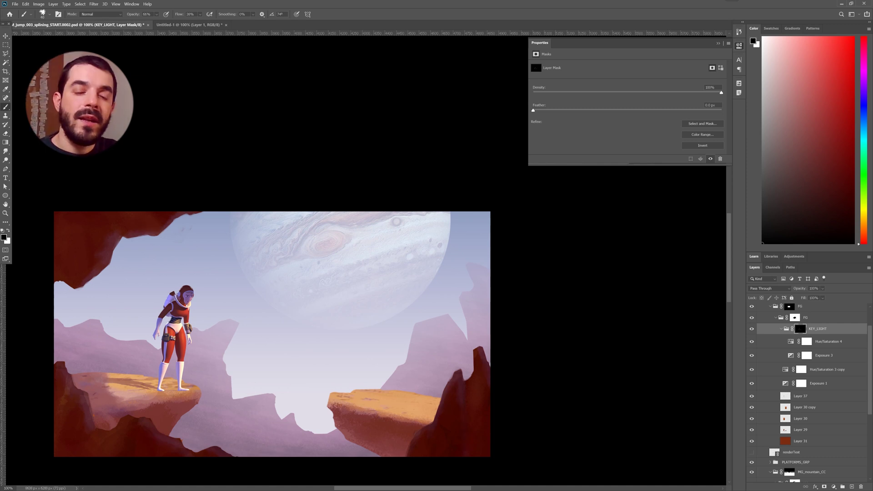
{"action": "key", "text": "alt+bracketleft"}
{"action": "key", "text": "alt+bracketleft"}
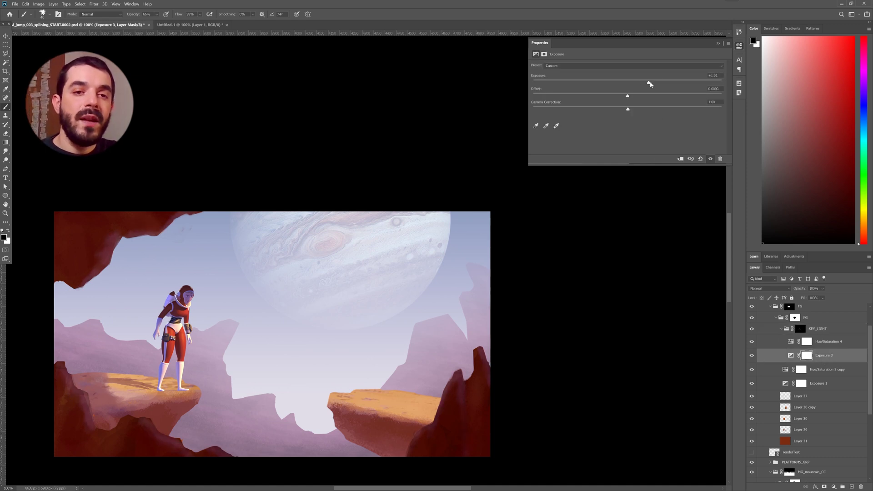
Step: Copy the FILL_LIGHT group into PLATFORMS_GRP, make the copy's mask white and expand it
{"action": "left_click_drag", "start_coordinate": [787, 342], "coordinate": [792, 459]}
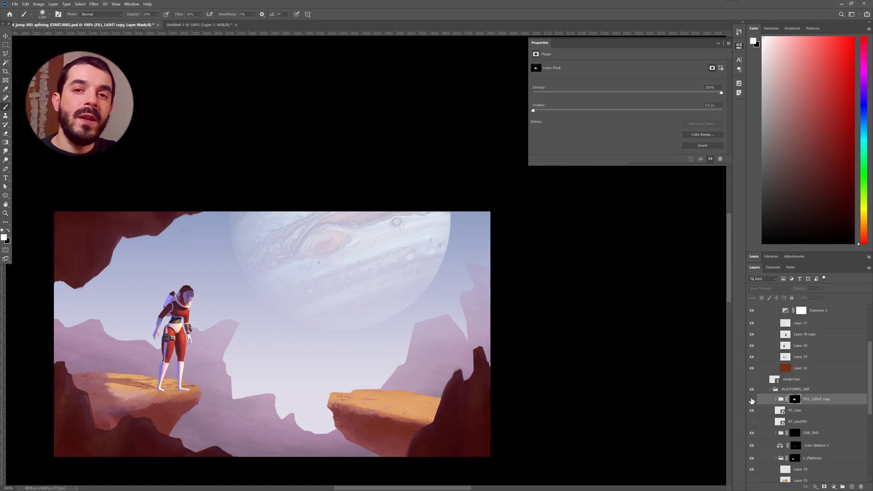
{"action": "key", "text": "ctrl+i"}
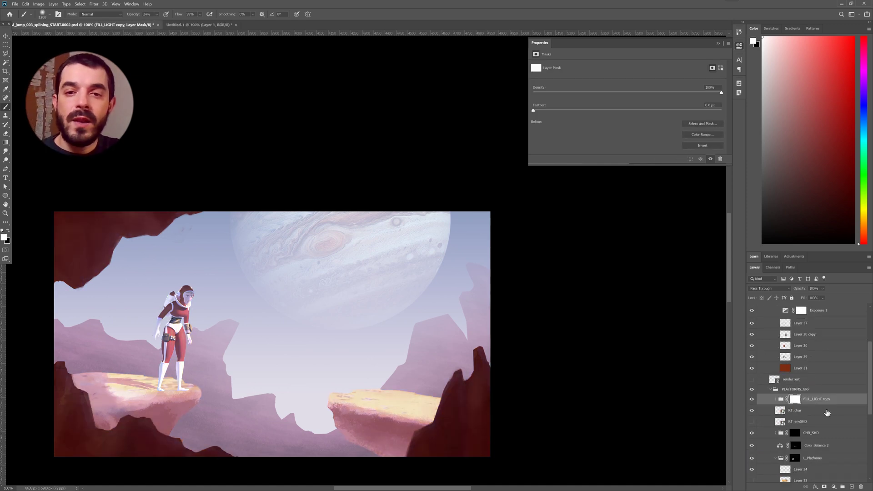
{"action": "left_click", "coordinate": [776, 399]}
Step: Lower the copied group's Exposure 3 and set its Hue/Saturation 4 hue to about -146
{"action": "left_click", "coordinate": [827, 403]}
{"action": "left_click", "coordinate": [825, 414]}
{"action": "left_click_drag", "start_coordinate": [644, 82], "coordinate": [632, 82]}
{"action": "left_click", "coordinate": [822, 400]}
{"action": "mouse_move", "coordinate": [546, 91]}
{"action": "left_mouse_down"}
{"action": "mouse_move", "coordinate": [661, 89]}
{"action": "mouse_move", "coordinate": [546, 91]}
{"action": "left_mouse_up"}
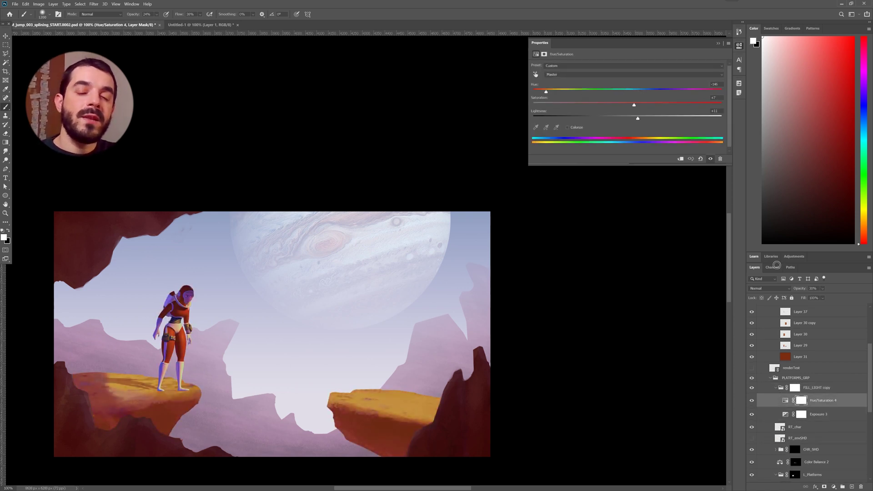
Step: Turn the FILL_LIGHT copy mask in PLATFORMS_GRP fully black and keep the group expanded
{"action": "left_click", "coordinate": [776, 387]}
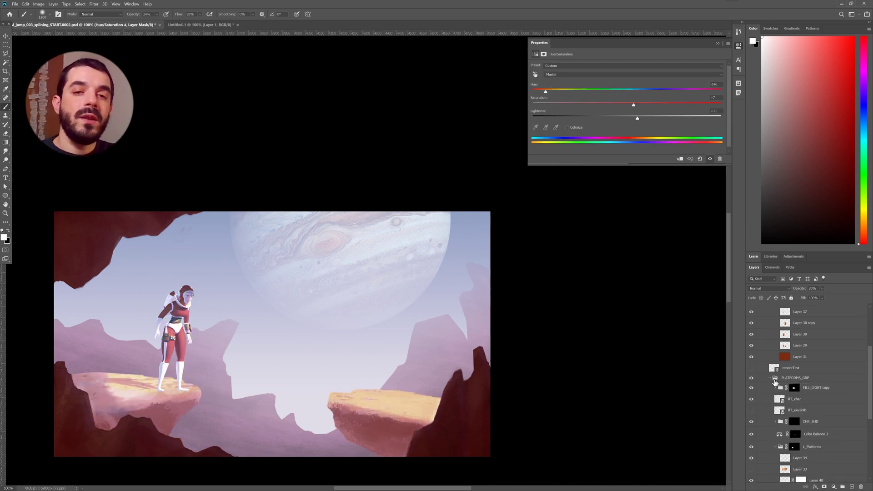
{"action": "left_click", "coordinate": [795, 388]}
{"action": "key", "text": "ctrl+i"}
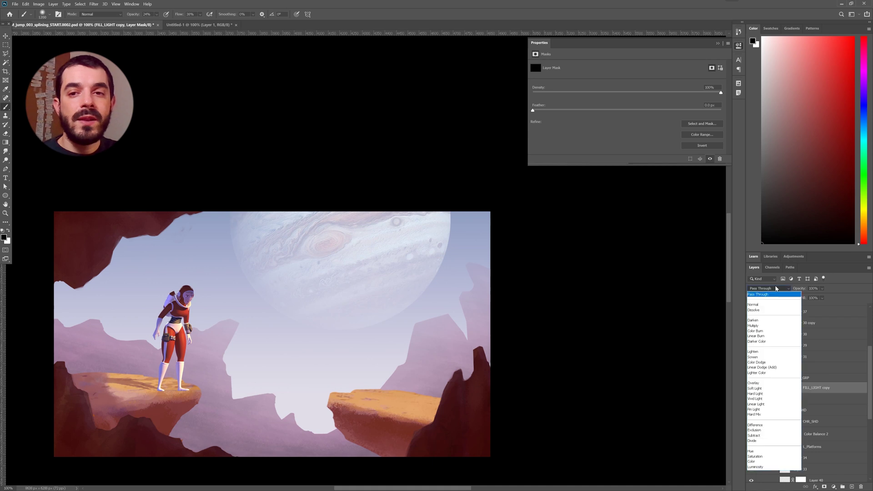
{"action": "left_click", "coordinate": [775, 388]}
{"action": "scroll", "coordinate": [752, 378], "scroll_direction": "up", "scroll_amount": 5}
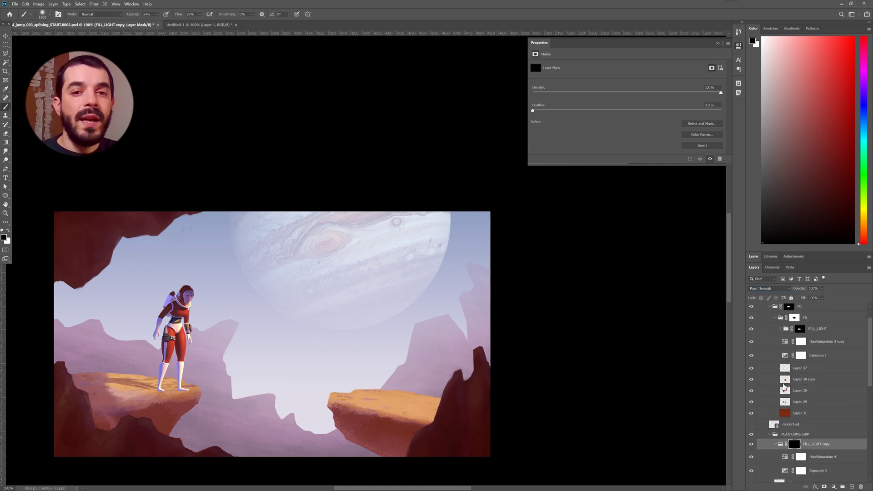
{"action": "scroll", "coordinate": [768, 368], "scroll_direction": "down", "scroll_amount": 5}
{"action": "left_click", "coordinate": [785, 390]}
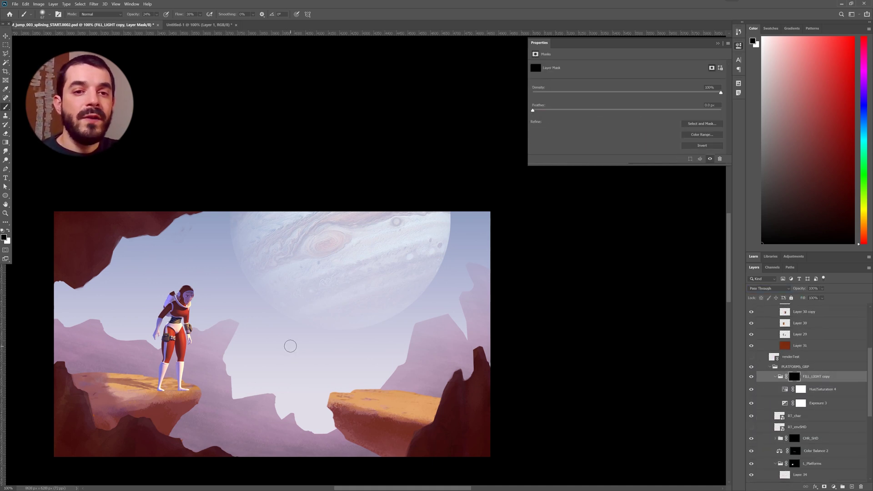
Step: Paint the left platform in white on the FILL_LIGHT copy mask with a soft 119 px brush
{"action": "right_click", "coordinate": [290, 346]}
{"action": "left_click", "coordinate": [272, 319]}
{"action": "key", "text": "x"}
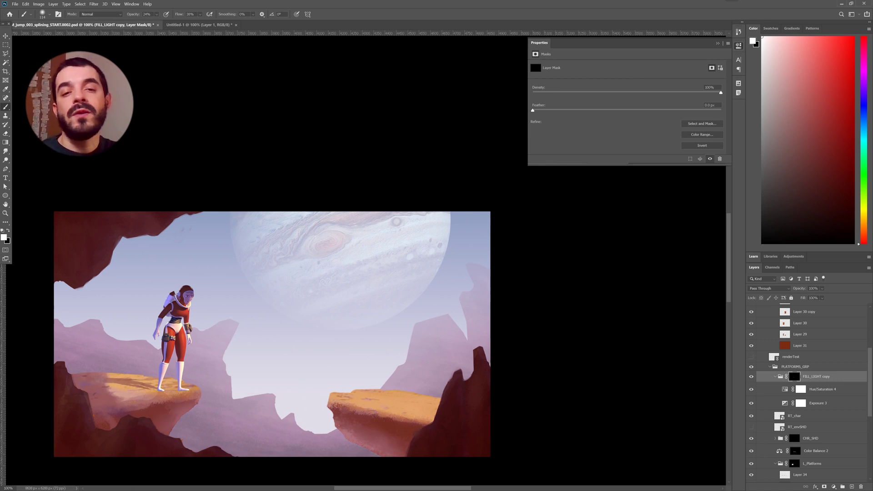
{"action": "left_click_drag", "start_coordinate": [182, 375], "coordinate": [83, 376]}
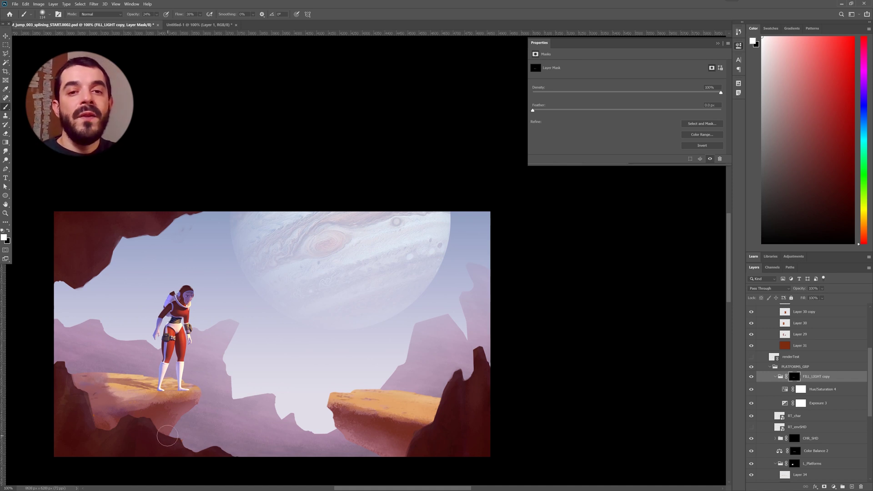
Step: Toggle the FILL_LIGHT copy group off and on to examine its effect on the platforms
{"action": "left_click", "coordinate": [754, 378]}
{"action": "left_click", "coordinate": [755, 378]}
{"action": "left_click", "coordinate": [755, 379]}
{"action": "left_click", "coordinate": [754, 379]}
{"action": "left_click", "coordinate": [753, 379]}
{"action": "left_click", "coordinate": [753, 379]}
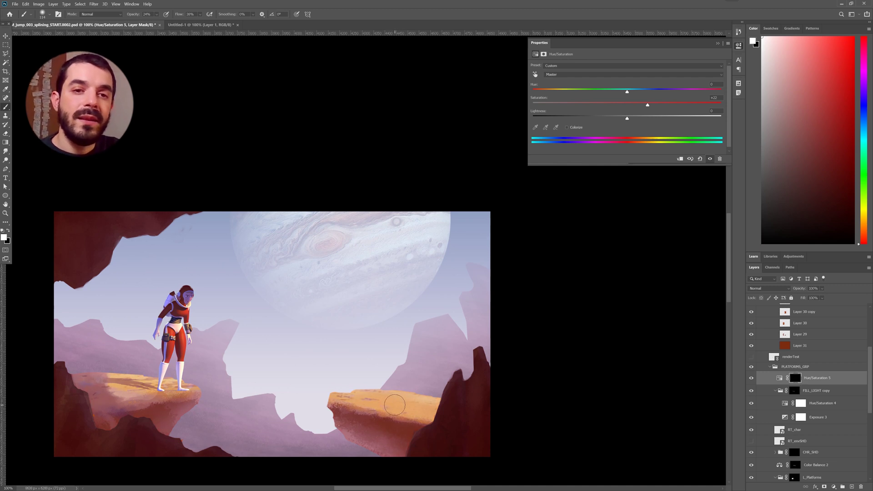
Step: Raise the brush opacity and invert the Hue/Saturation 5 mask
{"action": "left_click", "coordinate": [156, 14]}
{"action": "key", "text": "ctrl+i"}
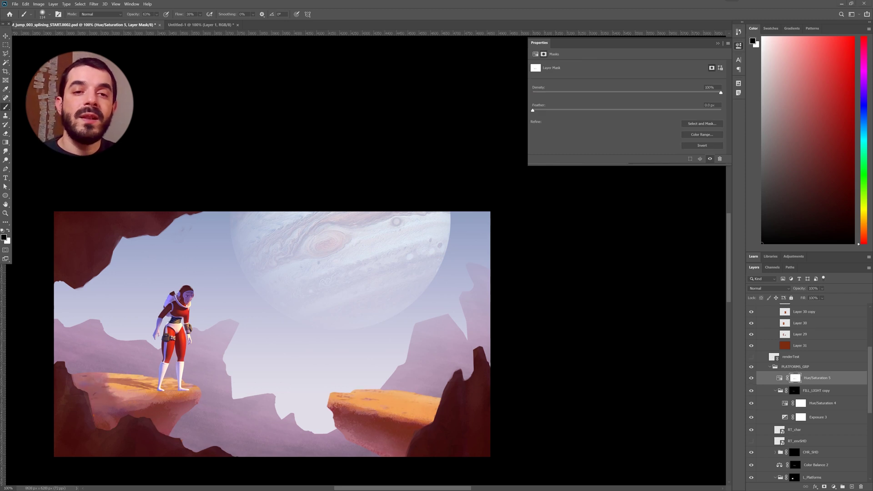
Step: Add two Color Balance adjustments clipped to the RT_char layer and invert the second one's mask to black
{"action": "scroll", "coordinate": [803, 391], "scroll_direction": "down", "scroll_amount": 3}
{"action": "left_click", "coordinate": [803, 363]}
{"action": "left_click", "coordinate": [834, 487]}
{"action": "left_click", "coordinate": [832, 426]}
{"action": "key", "text": "ctrl+alt+g"}
{"action": "left_click", "coordinate": [833, 487]}
{"action": "left_click", "coordinate": [832, 426]}
{"action": "key", "text": "ctrl+alt+g"}
{"action": "key", "text": "ctrl+i"}
{"action": "key", "text": "x"}
Step: Choose a tone range in the masked Color Balance adjustment and shift its color slider slightly
{"action": "left_click", "coordinate": [785, 364]}
{"action": "left_click", "coordinate": [607, 66]}
{"action": "left_click", "coordinate": [607, 72]}
{"action": "left_click_drag", "start_coordinate": [618, 81], "coordinate": [622, 83]}
Step: Add a Levels adjustment clipped to the character layers, undoing the trial slider change
{"action": "left_click", "coordinate": [834, 486]}
{"action": "left_click", "coordinate": [832, 394]}
{"action": "left_click", "coordinate": [623, 78]}
{"action": "left_click", "coordinate": [622, 89]}
{"action": "left_click_drag", "start_coordinate": [589, 116], "coordinate": [628, 117]}
{"action": "key", "text": "ctrl+z"}
{"action": "key", "text": "ctrl+z"}
{"action": "key", "text": "ctrl+alt+g"}
Step: Switch between the Levels color channels and adjust the Hue/Saturation 6 layer clipped to RT_char
{"action": "left_click", "coordinate": [623, 78]}
{"action": "left_click", "coordinate": [623, 94]}
{"action": "left_click", "coordinate": [623, 77]}
{"action": "left_click", "coordinate": [623, 83]}
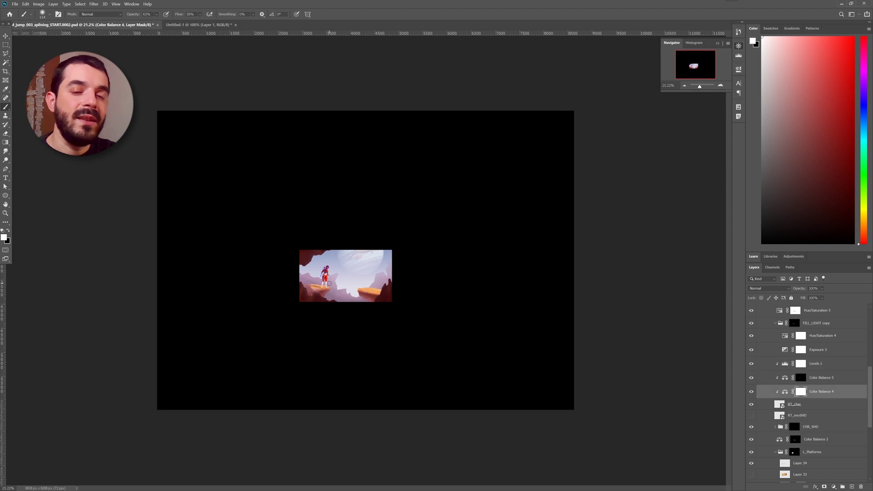
{"action": "scroll", "coordinate": [809, 386], "scroll_direction": "down", "scroll_amount": 1}
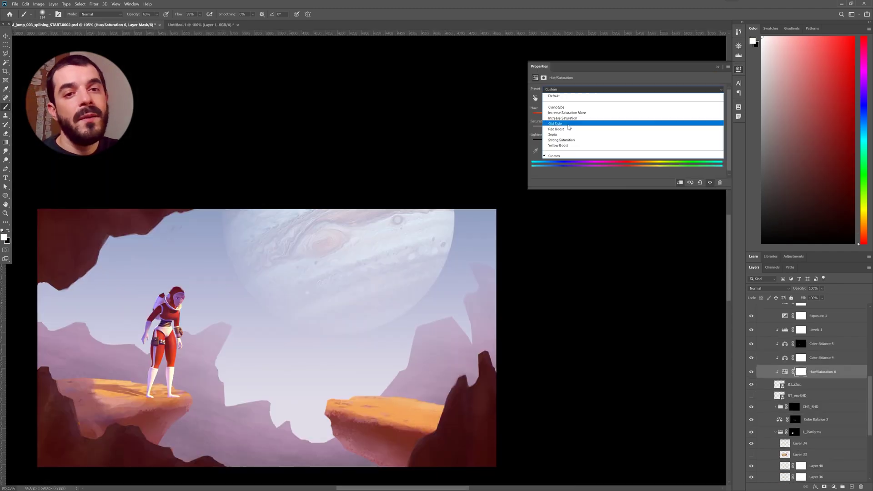
{"action": "left_click", "coordinate": [547, 116]}
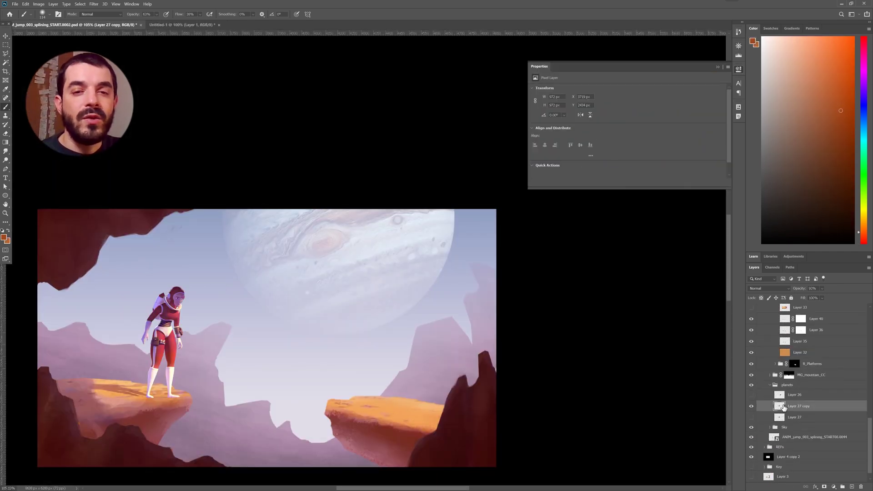
Step: Mask Layer 27 copy with a contracted selection of the planet and soften the mask with Gaussian Blur
{"action": "left_click", "coordinate": [80, 4]}
{"action": "mouse_move", "coordinate": [109, 91]}
{"action": "left_click", "coordinate": [173, 116]}
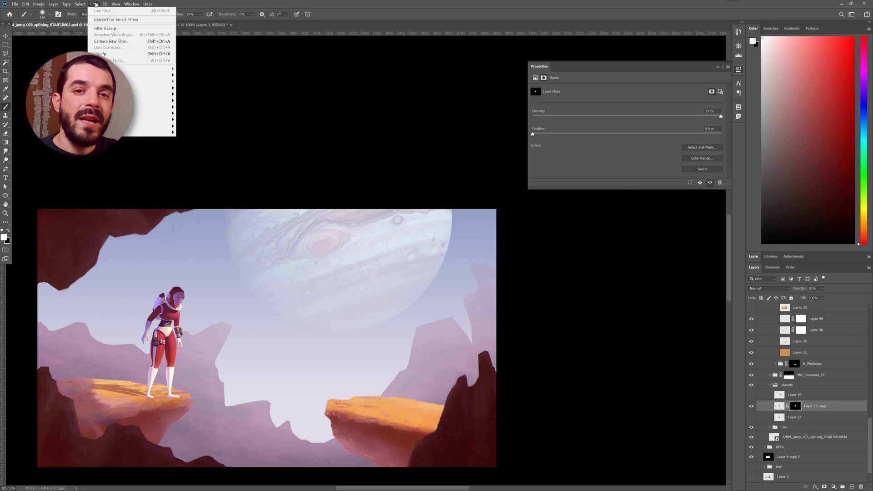
{"action": "left_click", "coordinate": [191, 114]}
{"action": "left_click_drag", "start_coordinate": [405, 227], "coordinate": [390, 226]}
{"action": "key", "text": "Return"}
{"action": "key", "text": "b"}
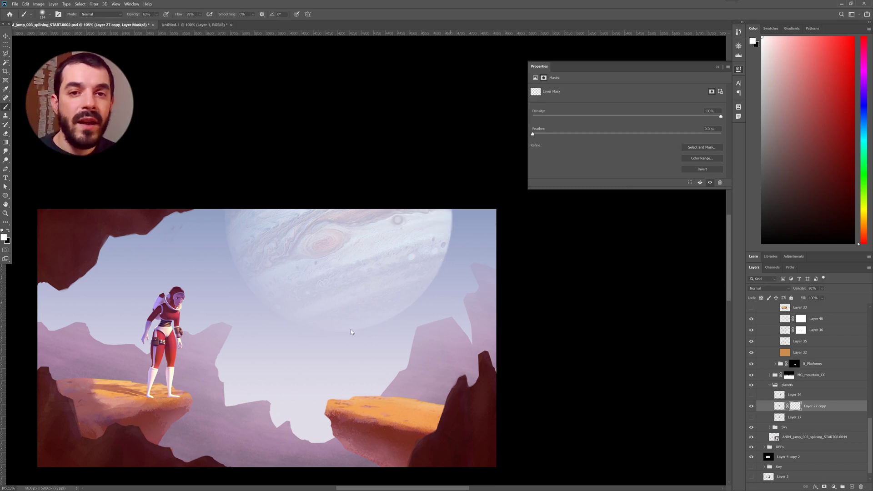
Step: Fade the planet's left side on the Layer 27 copy mask with a large black brush at 12% opacity
{"action": "key", "text": "x"}
{"action": "right_click", "coordinate": [275, 273]}
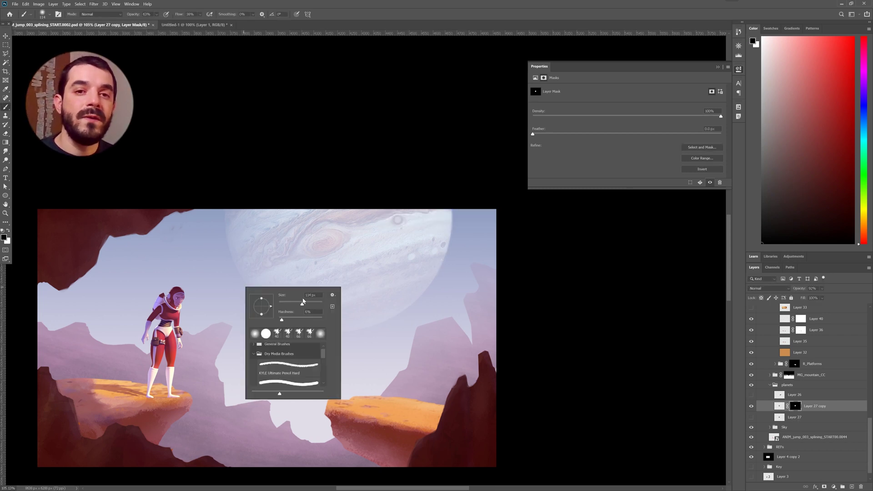
{"action": "left_click_drag", "start_coordinate": [320, 304], "coordinate": [317, 304]}
{"action": "left_click", "coordinate": [157, 15]}
{"action": "left_click_drag", "start_coordinate": [165, 23], "coordinate": [147, 23]}
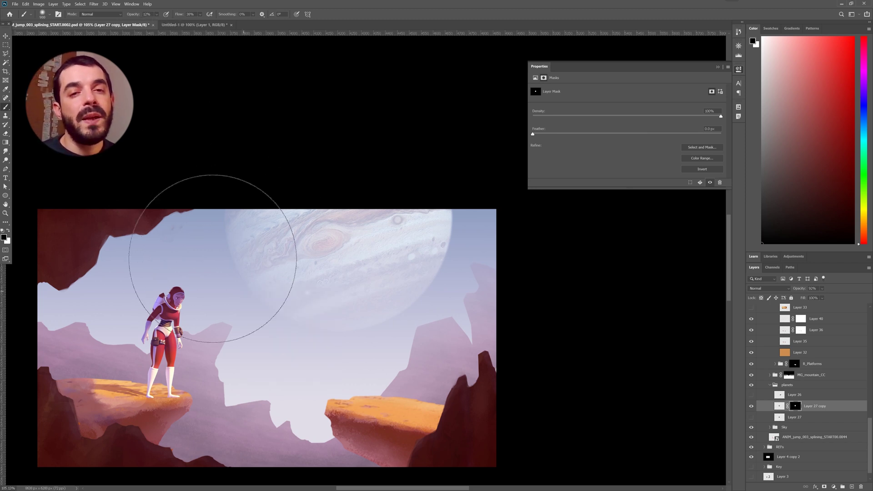
{"action": "left_click_drag", "start_coordinate": [191, 317], "coordinate": [76, 128]}
Step: Open the history and step back to an earlier brush stroke on the planet mask
{"action": "left_click", "coordinate": [131, 4]}
{"action": "left_click", "coordinate": [141, 123]}
{"action": "mouse_move", "coordinate": [668, 266]}
{"action": "left_mouse_down"}
{"action": "mouse_move", "coordinate": [674, 130]}
{"action": "mouse_move", "coordinate": [678, 150]}
{"action": "left_mouse_up"}
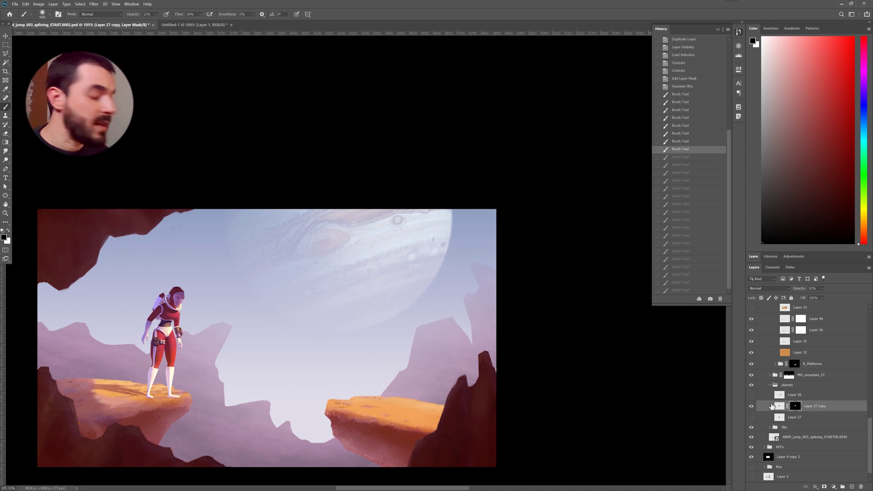
Step: Apply Gaussian Blur to the planet image on Layer 27 copy
{"action": "left_click", "coordinate": [778, 407]}
{"action": "left_click", "coordinate": [94, 5]}
{"action": "mouse_move", "coordinate": [109, 78]}
{"action": "left_click", "coordinate": [187, 104]}
{"action": "type", "text": "0"}
{"action": "key", "text": "Return"}
{"action": "key", "text": "Return"}
{"action": "type", "text": "2"}
{"action": "key", "text": "Return"}
{"action": "key", "text": "Return"}
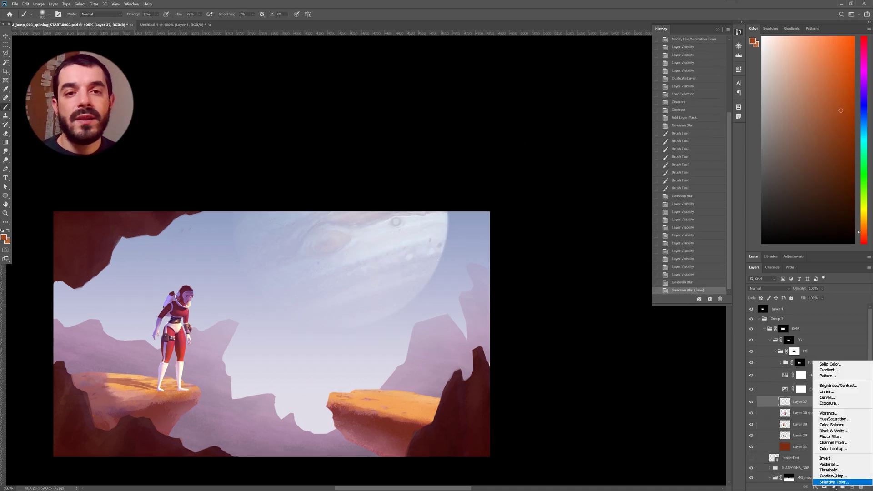
Step: Add an Exposure adjustment below FILL_LIGHT in the FG group, set it to about -1.4 and invert its mask to black
{"action": "left_click_drag", "start_coordinate": [800, 363], "coordinate": [798, 369]}
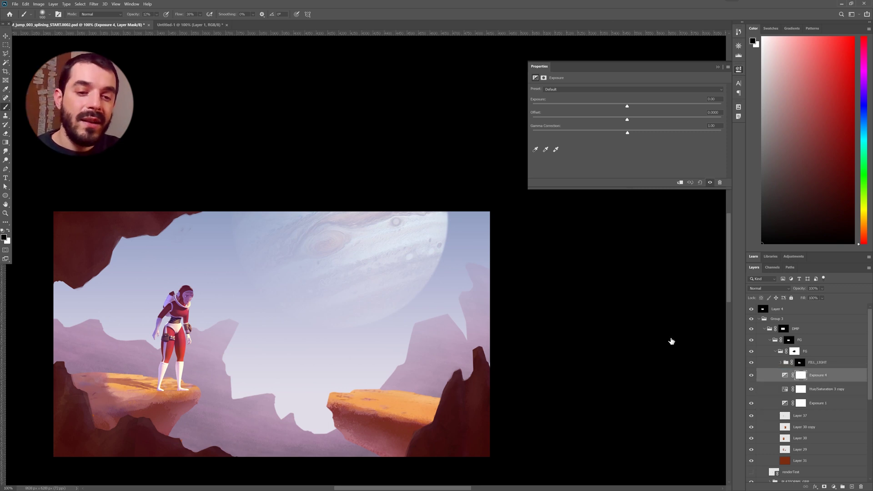
{"action": "left_click_drag", "start_coordinate": [627, 106], "coordinate": [608, 107]}
{"action": "key", "text": "ctrl+i"}
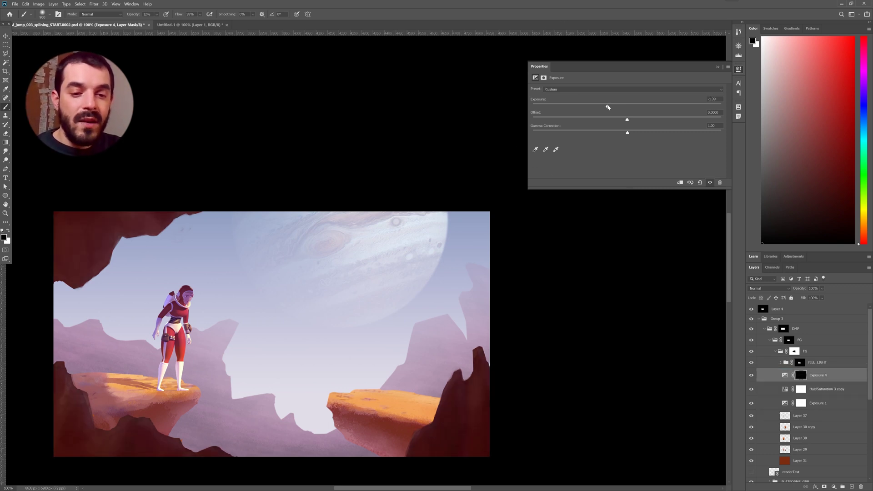
Step: Darken the foreground rocks by painting white on the Exposure 4 mask, adjusting the brush size and setting its opacity to 50%
{"action": "key", "text": "x"}
{"action": "right_click", "coordinate": [209, 239]}
{"action": "left_click", "coordinate": [62, 206]}
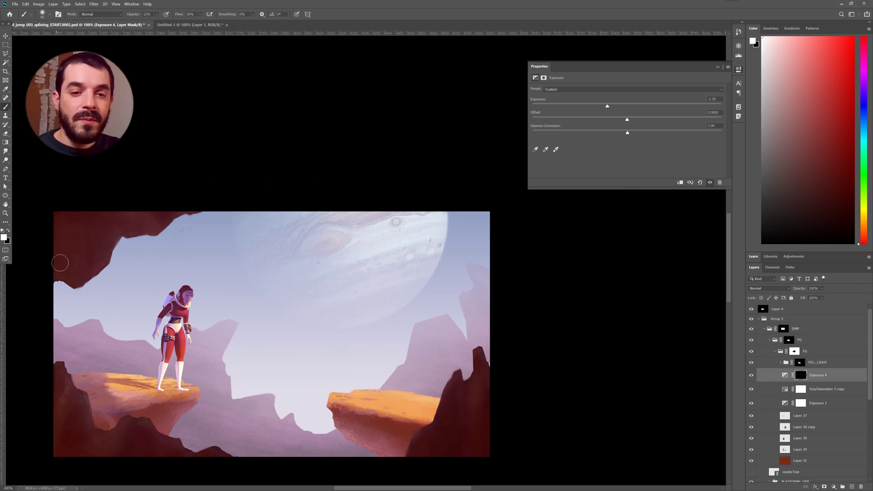
{"action": "key", "text": "5"}
{"action": "left_click_drag", "start_coordinate": [68, 246], "coordinate": [85, 222]}
{"action": "right_click", "coordinate": [131, 70]}
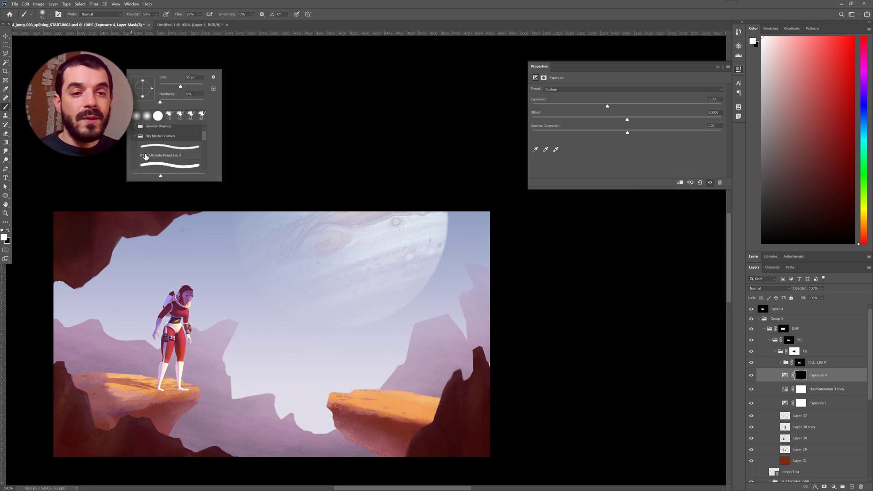
{"action": "left_click_drag", "start_coordinate": [161, 87], "coordinate": [167, 86]}
{"action": "left_click", "coordinate": [64, 199]}
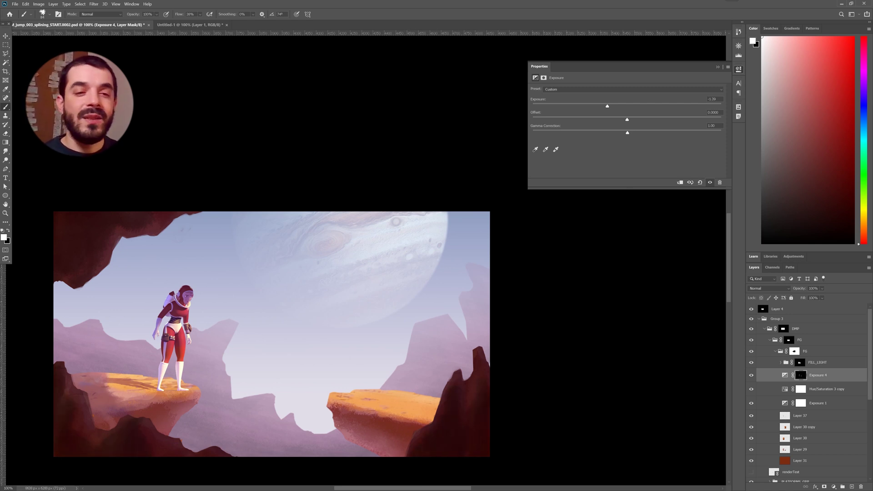
Step: Compare the image with and without Exposure 4, then paint more shading on the upper-left rock
{"action": "key", "text": "ctrl+minus"}
{"action": "left_click", "coordinate": [752, 378]}
{"action": "left_click", "coordinate": [752, 377]}
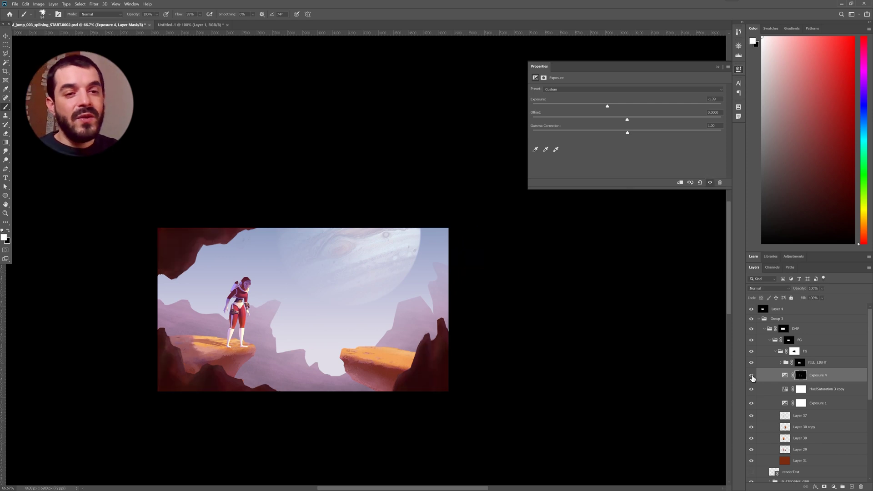
{"action": "key", "text": "ctrl+plus"}
{"action": "left_click_drag", "start_coordinate": [406, 210], "coordinate": [453, 173]}
{"action": "left_click", "coordinate": [50, 15]}
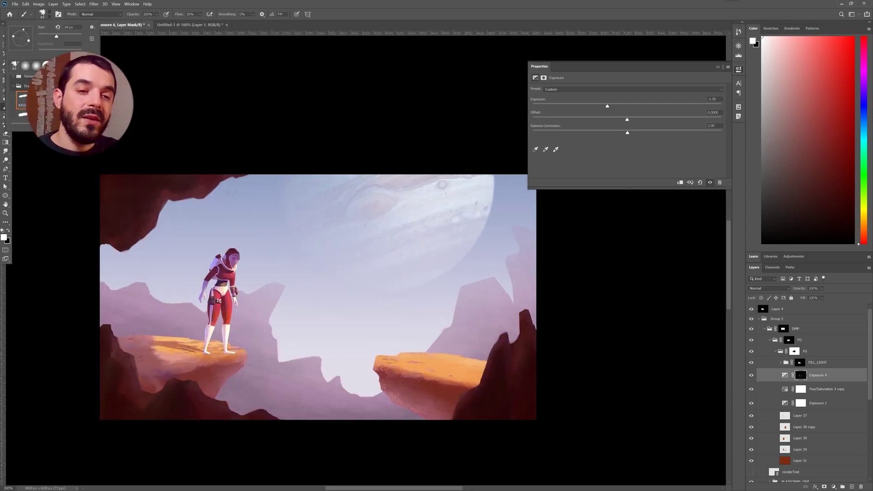
{"action": "mouse_move", "coordinate": [210, 185]}
{"action": "left_mouse_down"}
{"action": "mouse_move", "coordinate": [185, 233]}
{"action": "mouse_move", "coordinate": [166, 220]}
{"action": "left_mouse_up"}
Step: Soften the rock shading on the Exposure 4 mask with a low-opacity black brush and save the document
{"action": "key", "text": "x"}
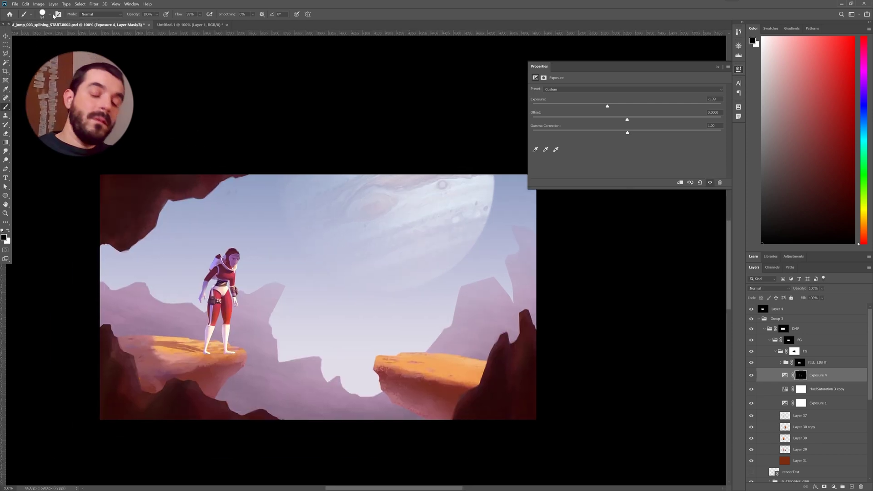
{"action": "left_click", "coordinate": [148, 22]}
{"action": "right_click", "coordinate": [165, 198]}
{"action": "left_click", "coordinate": [210, 227]}
{"action": "left_click", "coordinate": [153, 213]}
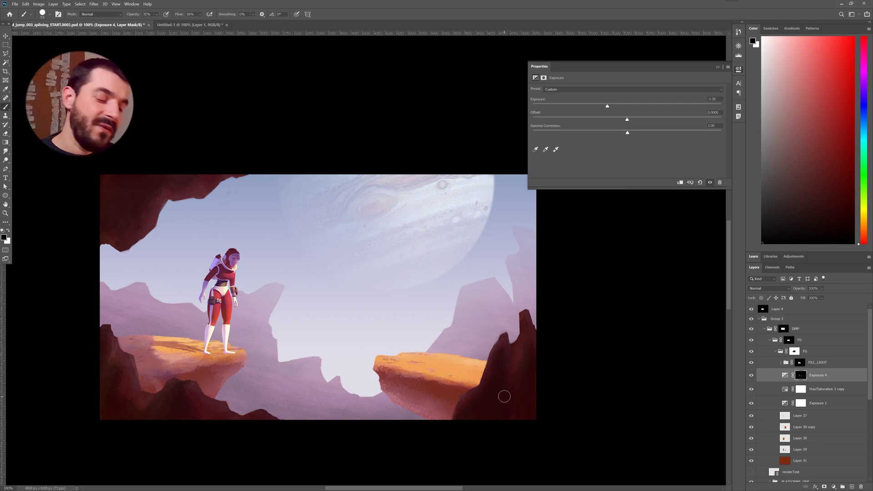
{"action": "key", "text": "ctrl+minus"}
{"action": "key", "text": "ctrl+s"}
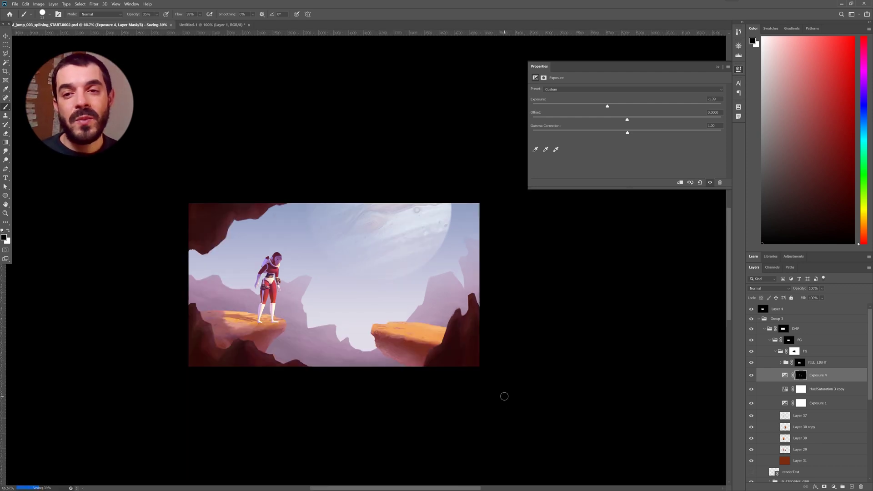